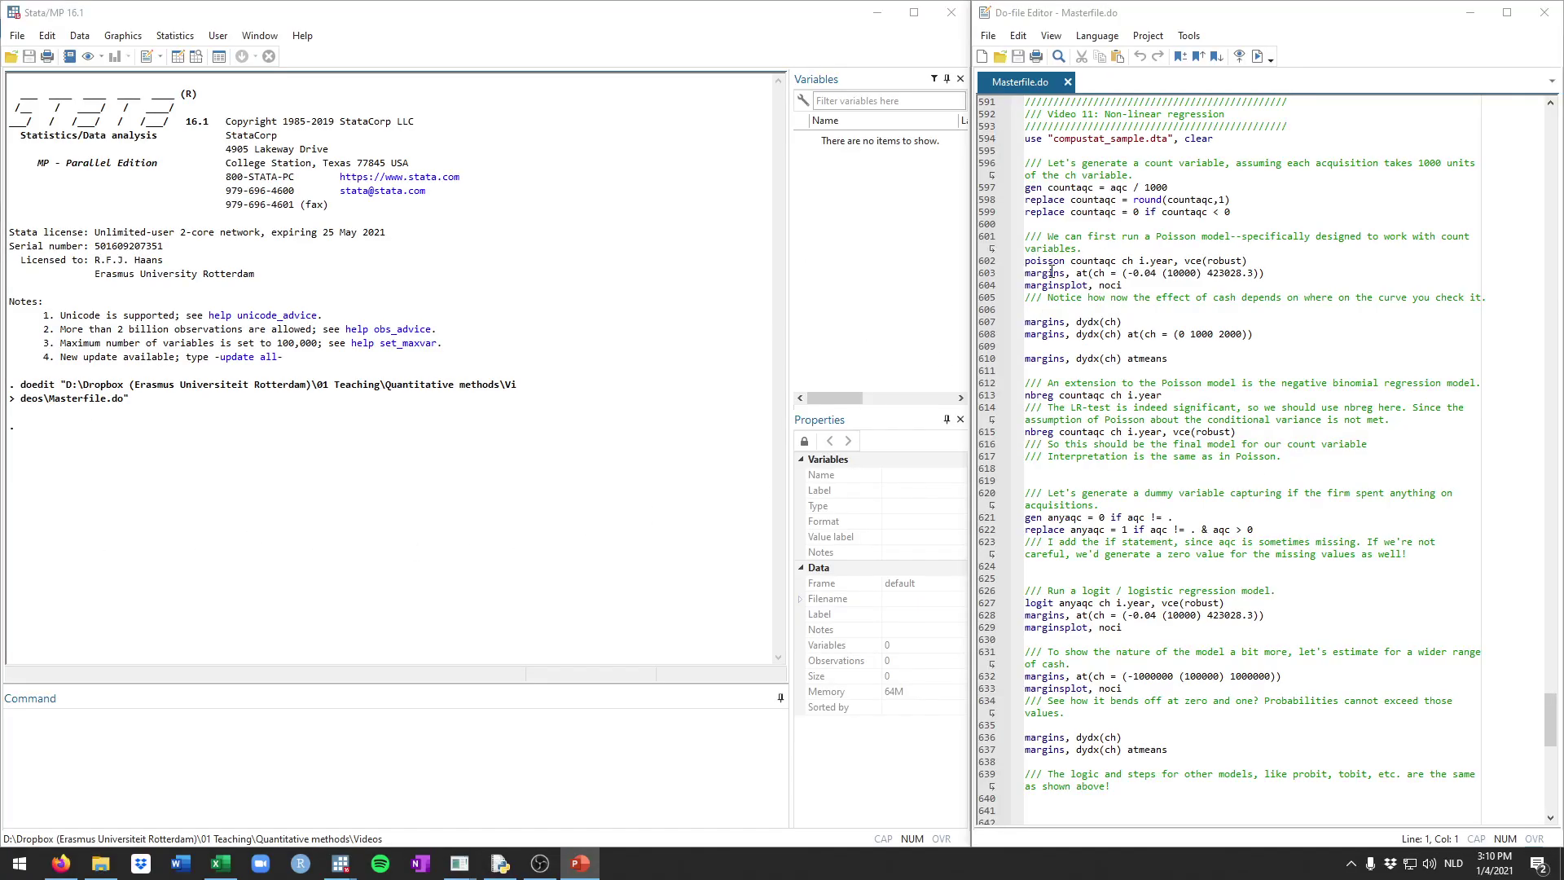
- Load compustat_sample.dta by running its line from the do-file
triple_click(1077, 140)
key("ctrl+d")
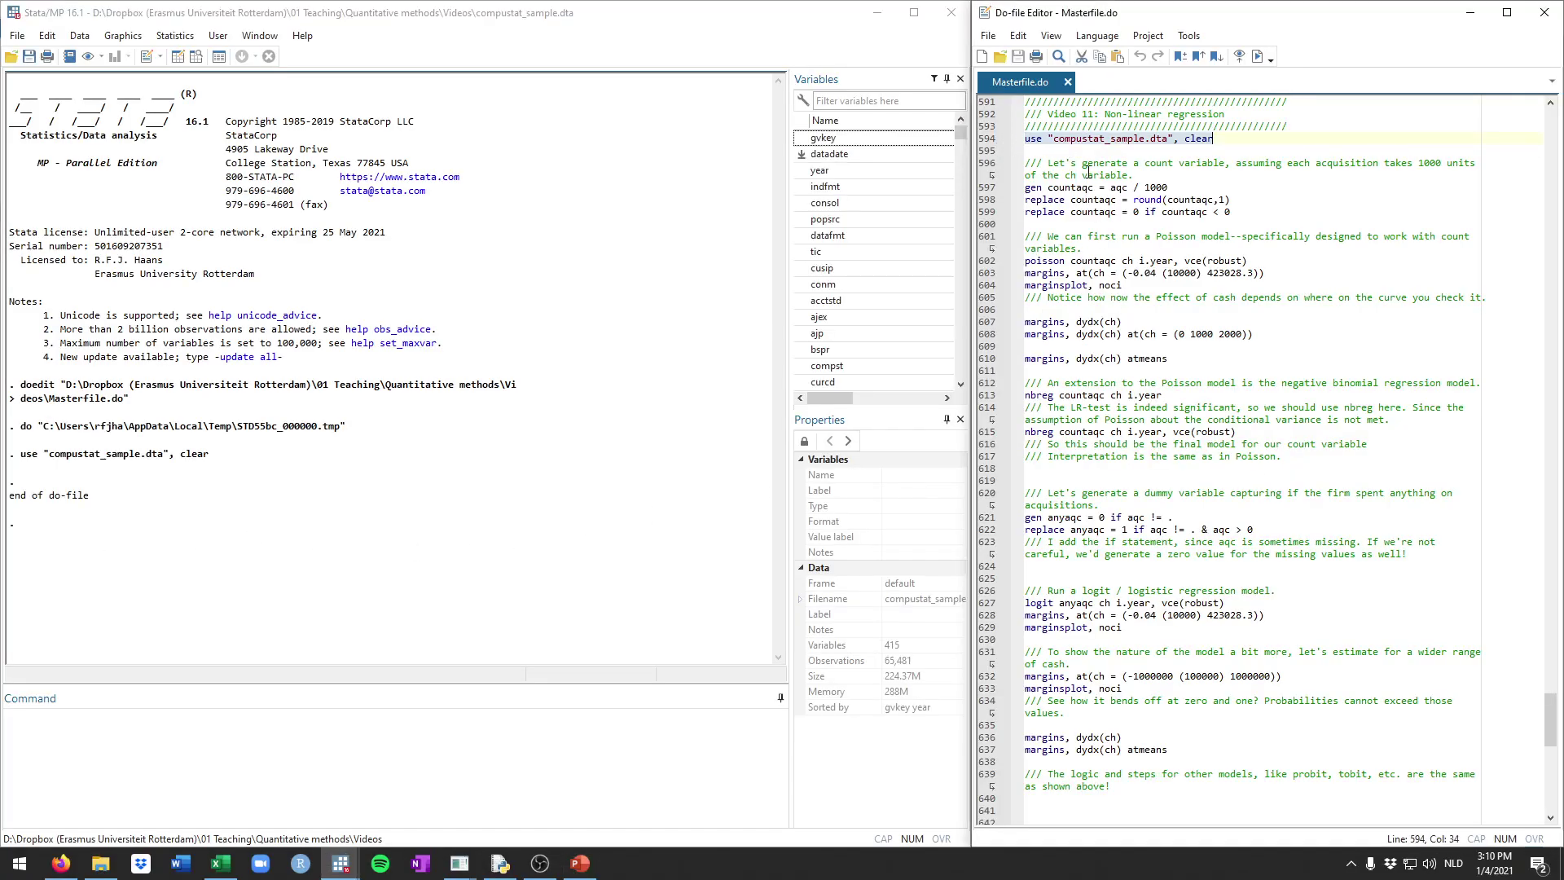
left_click(1078, 155)
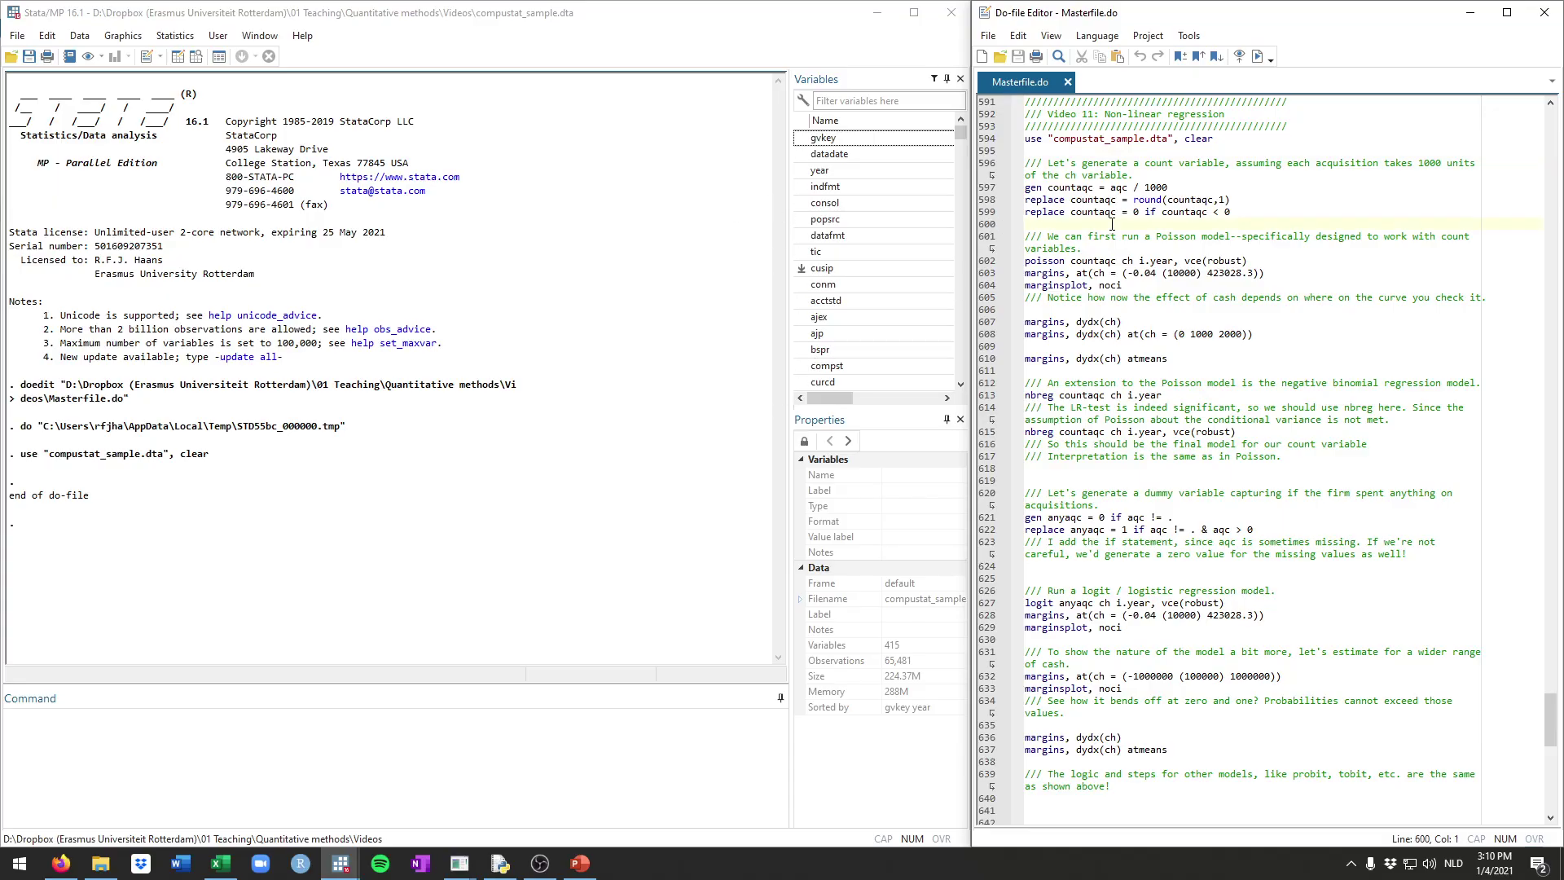
- Run the three lines creating countaqc: acquisitions divided by 1000, rounded, negatives set to 0
key("shift+Up")
key("shift+Up")
key("shift+Up")
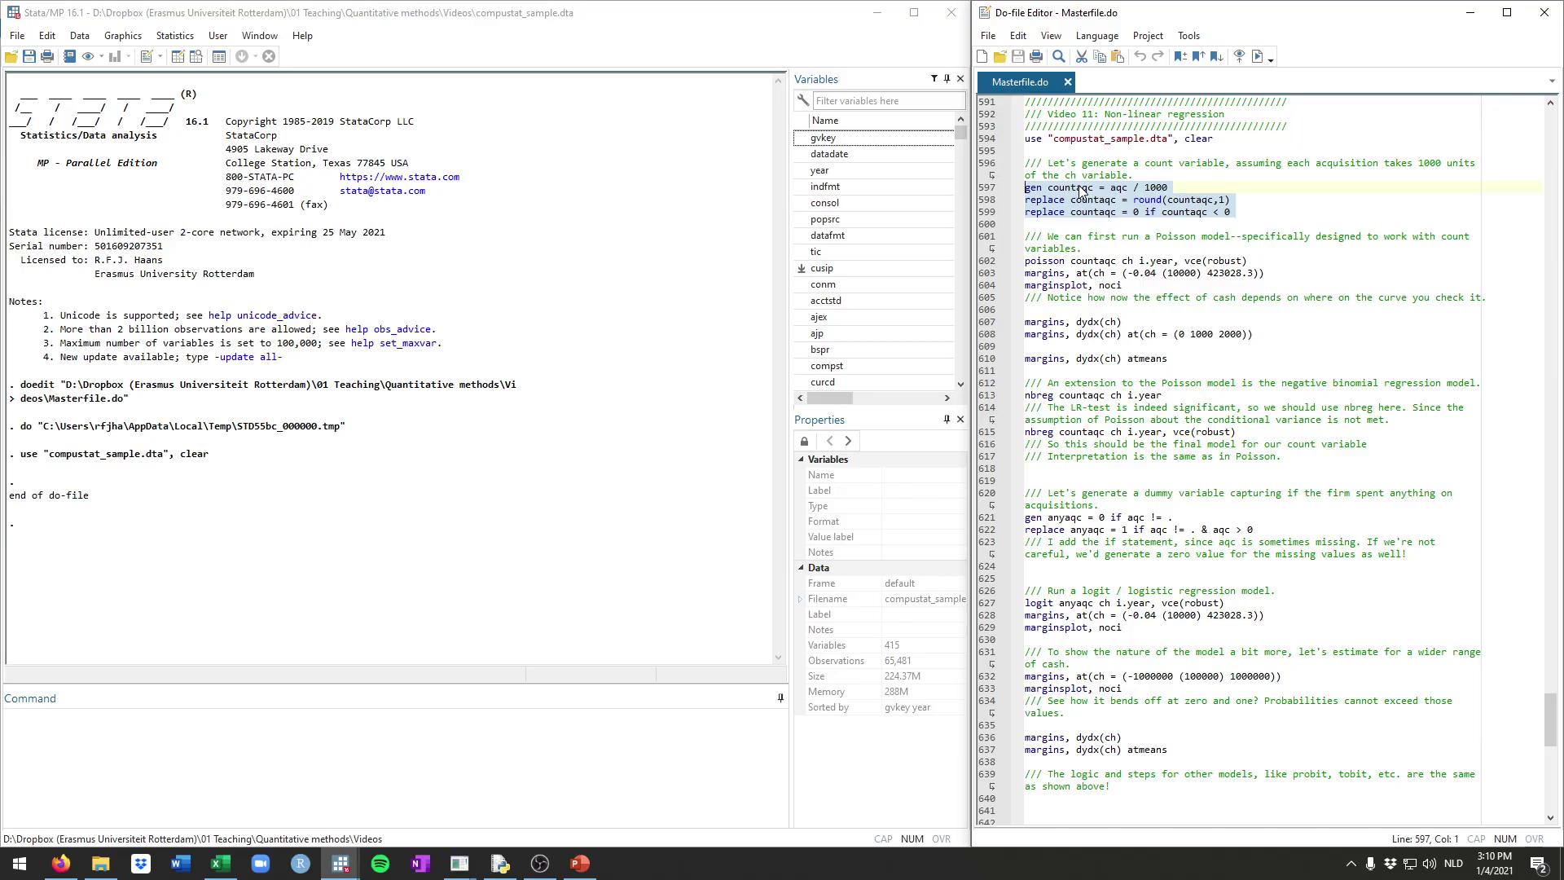
key("ctrl+d")
left_click_drag(1168, 187, 1025, 189)
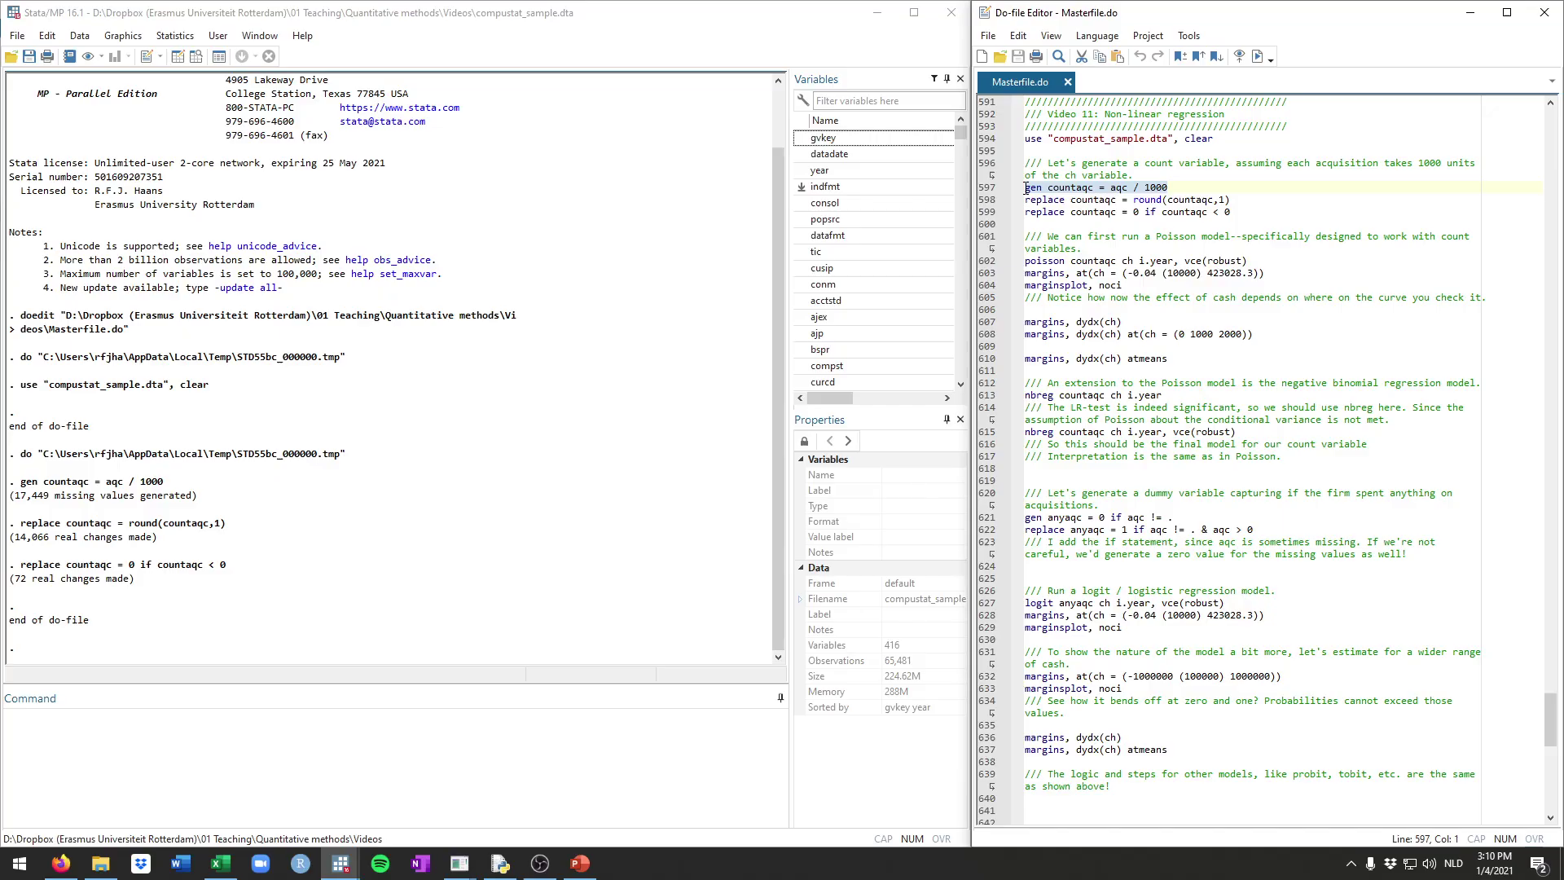
double_click(1120, 188)
left_click_drag(1168, 188, 1113, 189)
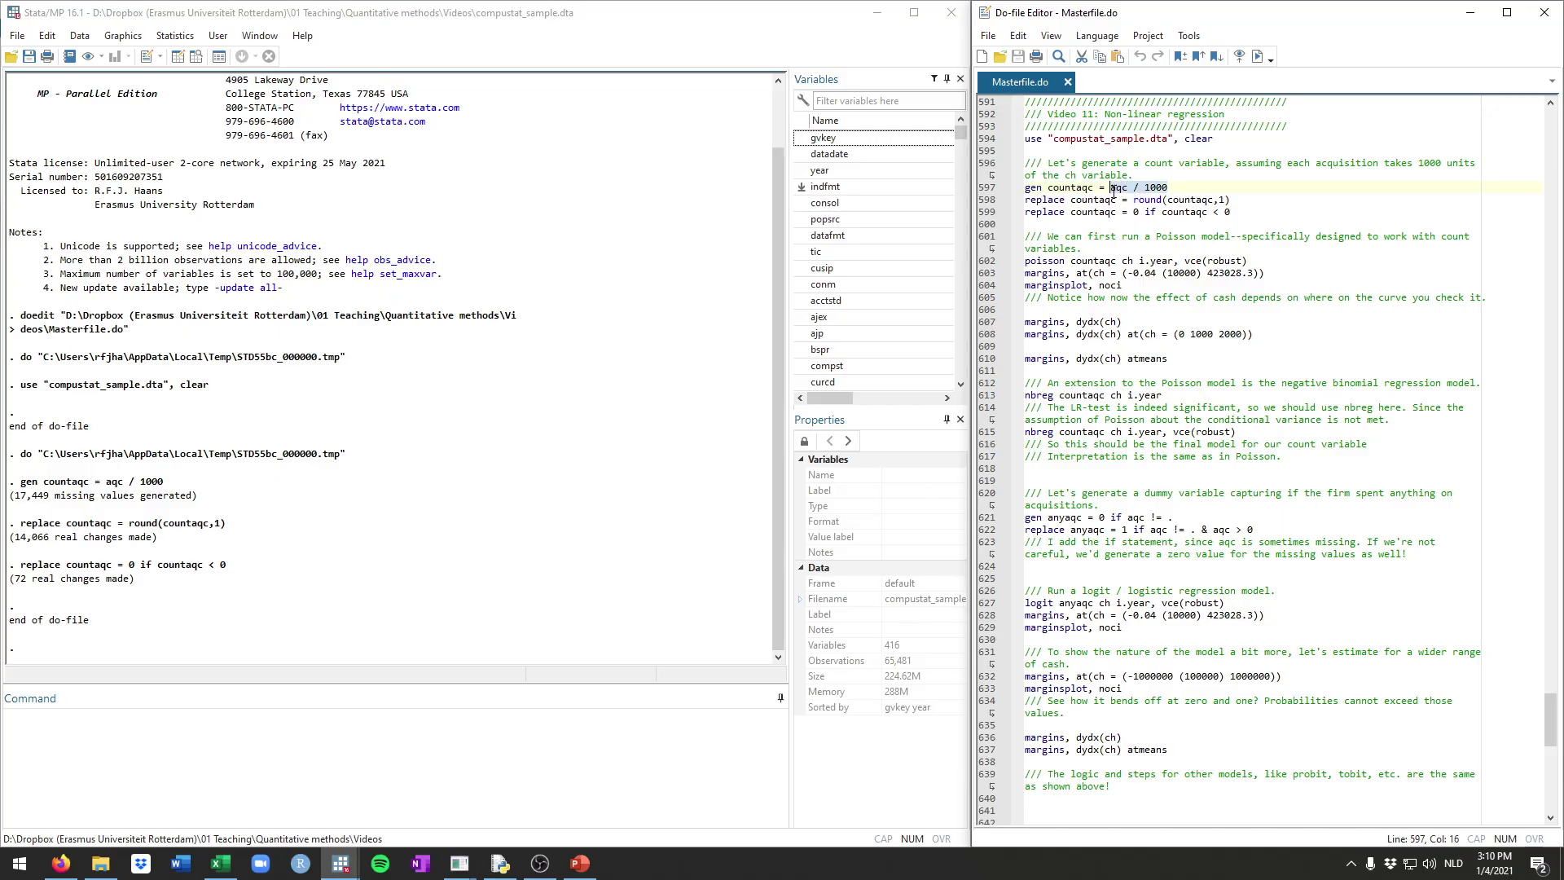
left_click_drag(1231, 201, 1138, 201)
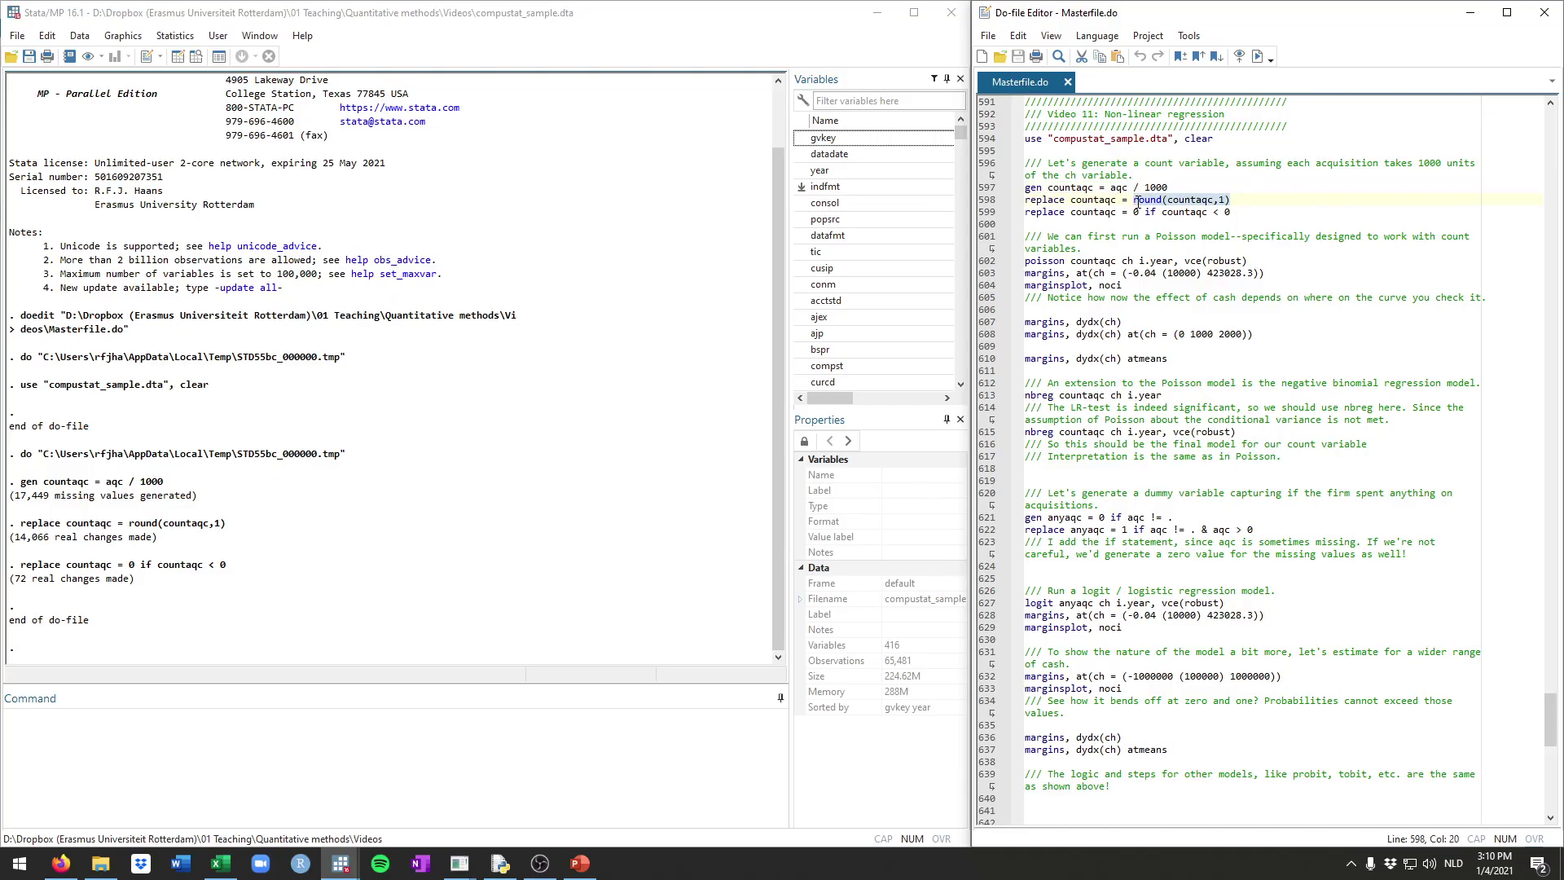
left_click(1138, 222)
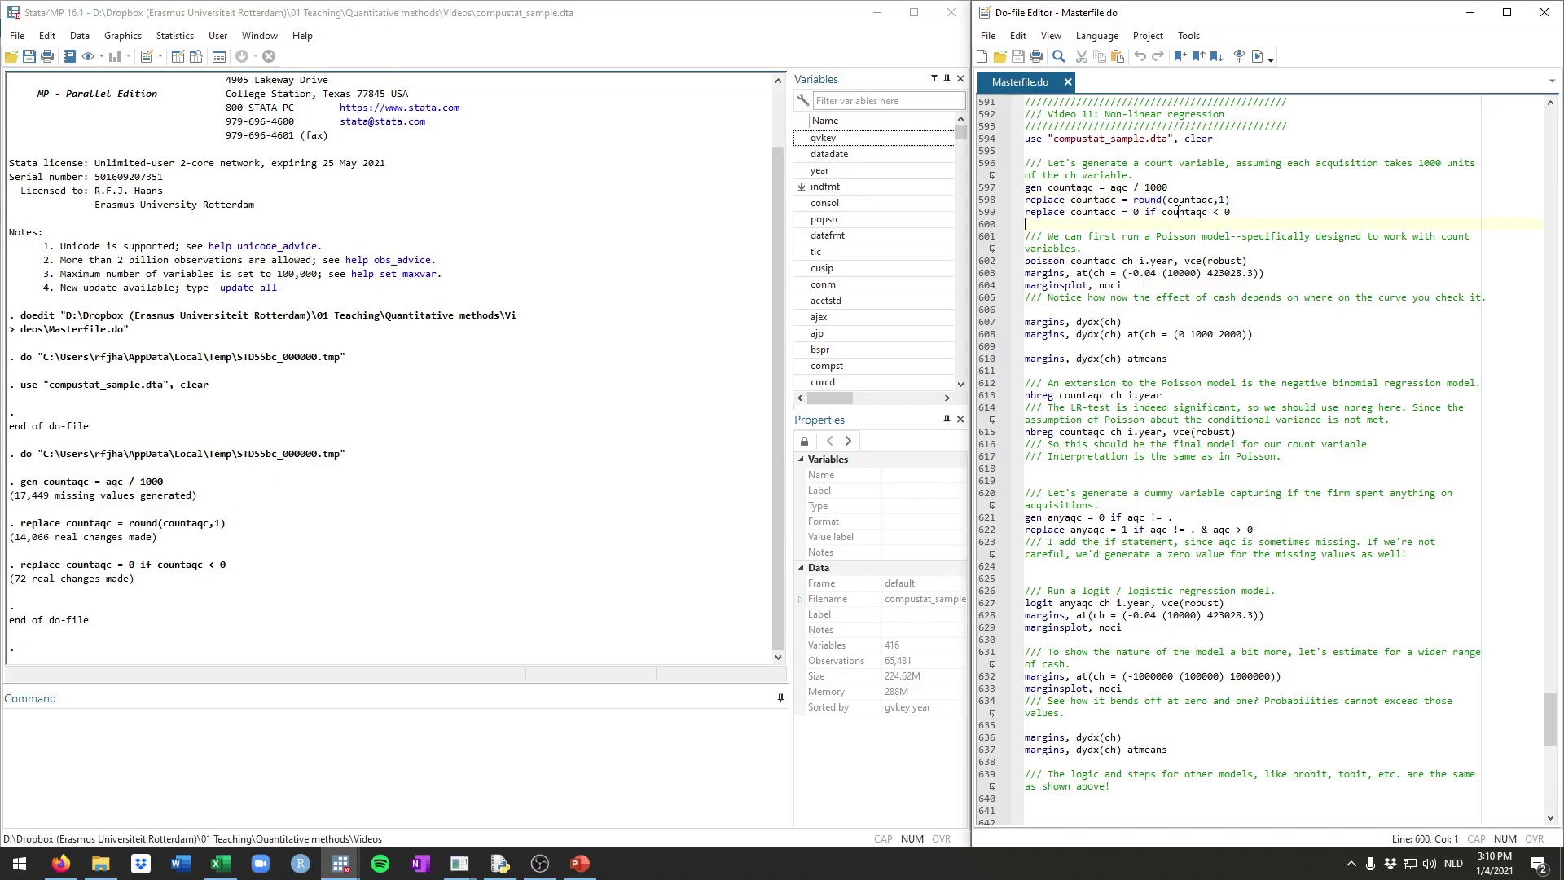
- Tabulate countaqc and review the frequencies: 46,562 zeros, 943 ones and 225 twos
left_click(1018, 213)
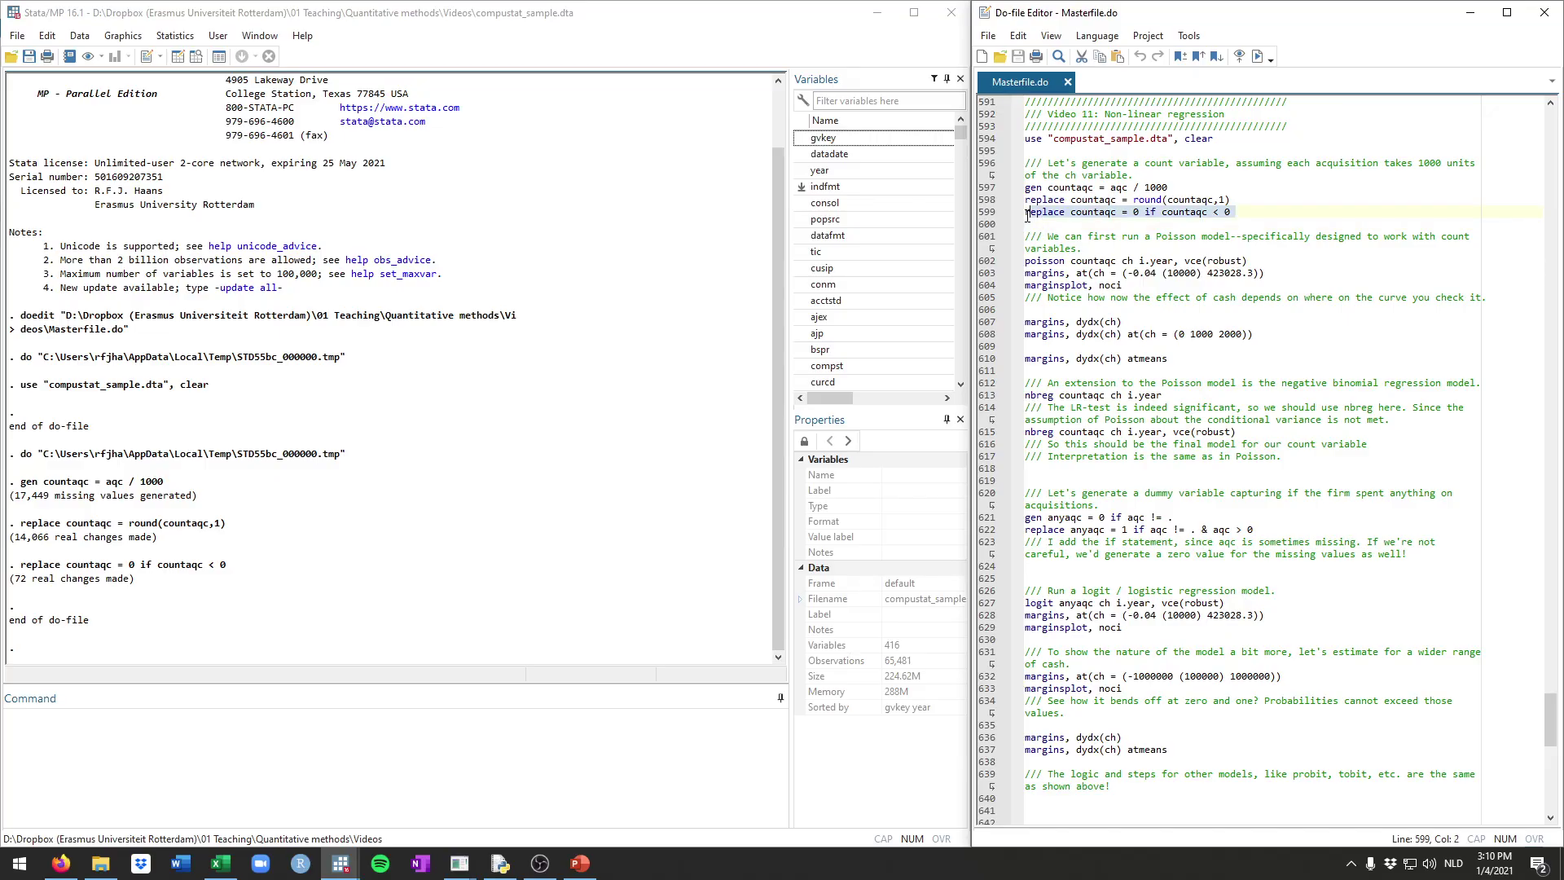
left_click(287, 756)
type("tab c")
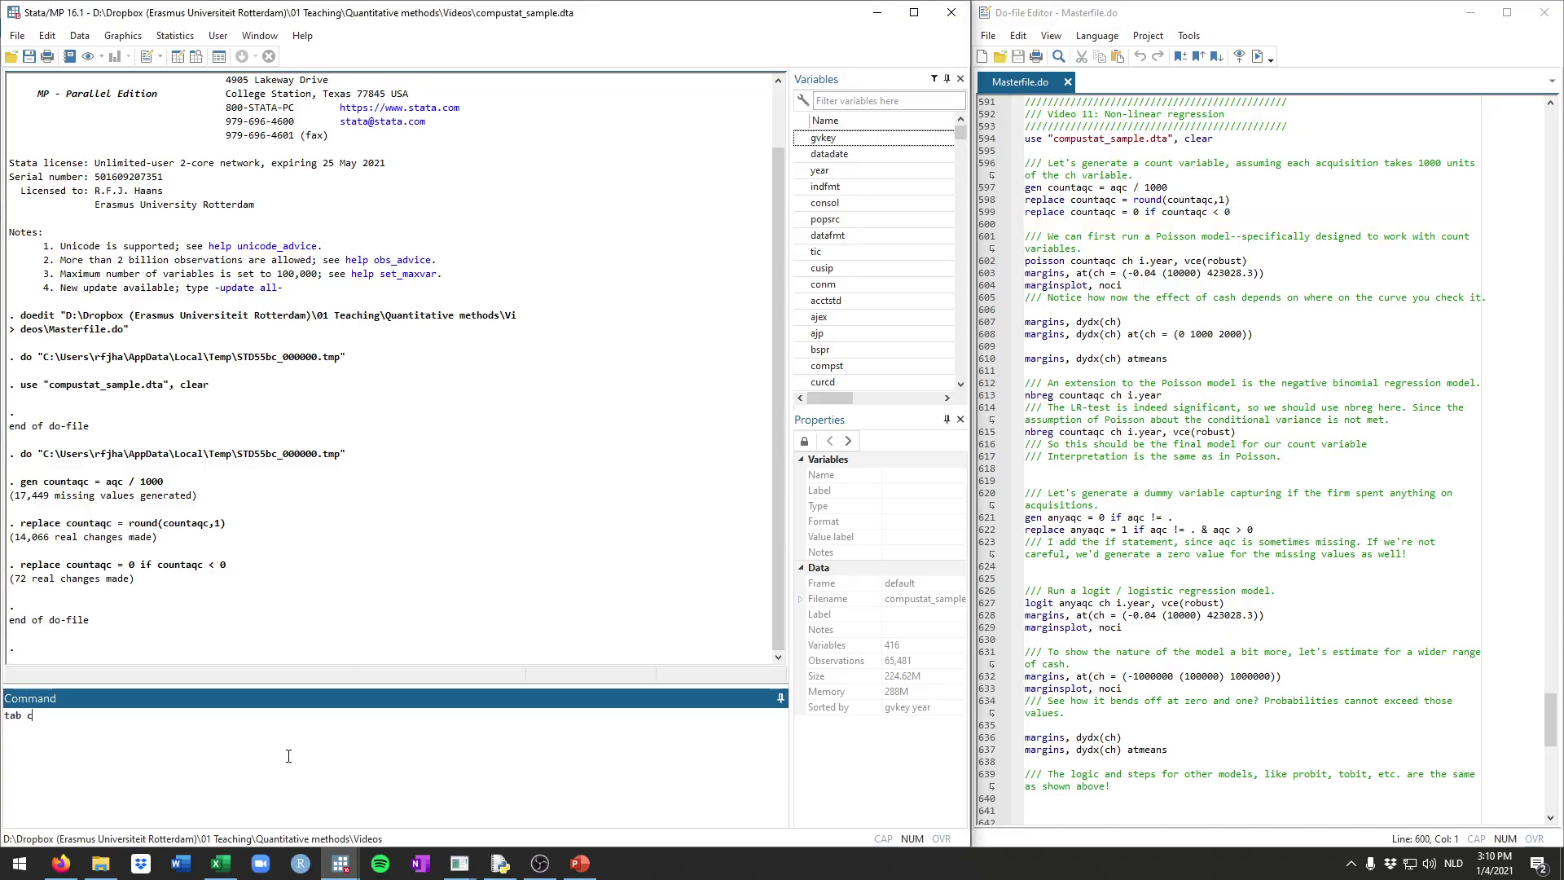
type("ountac")
type("c")
key("Return")
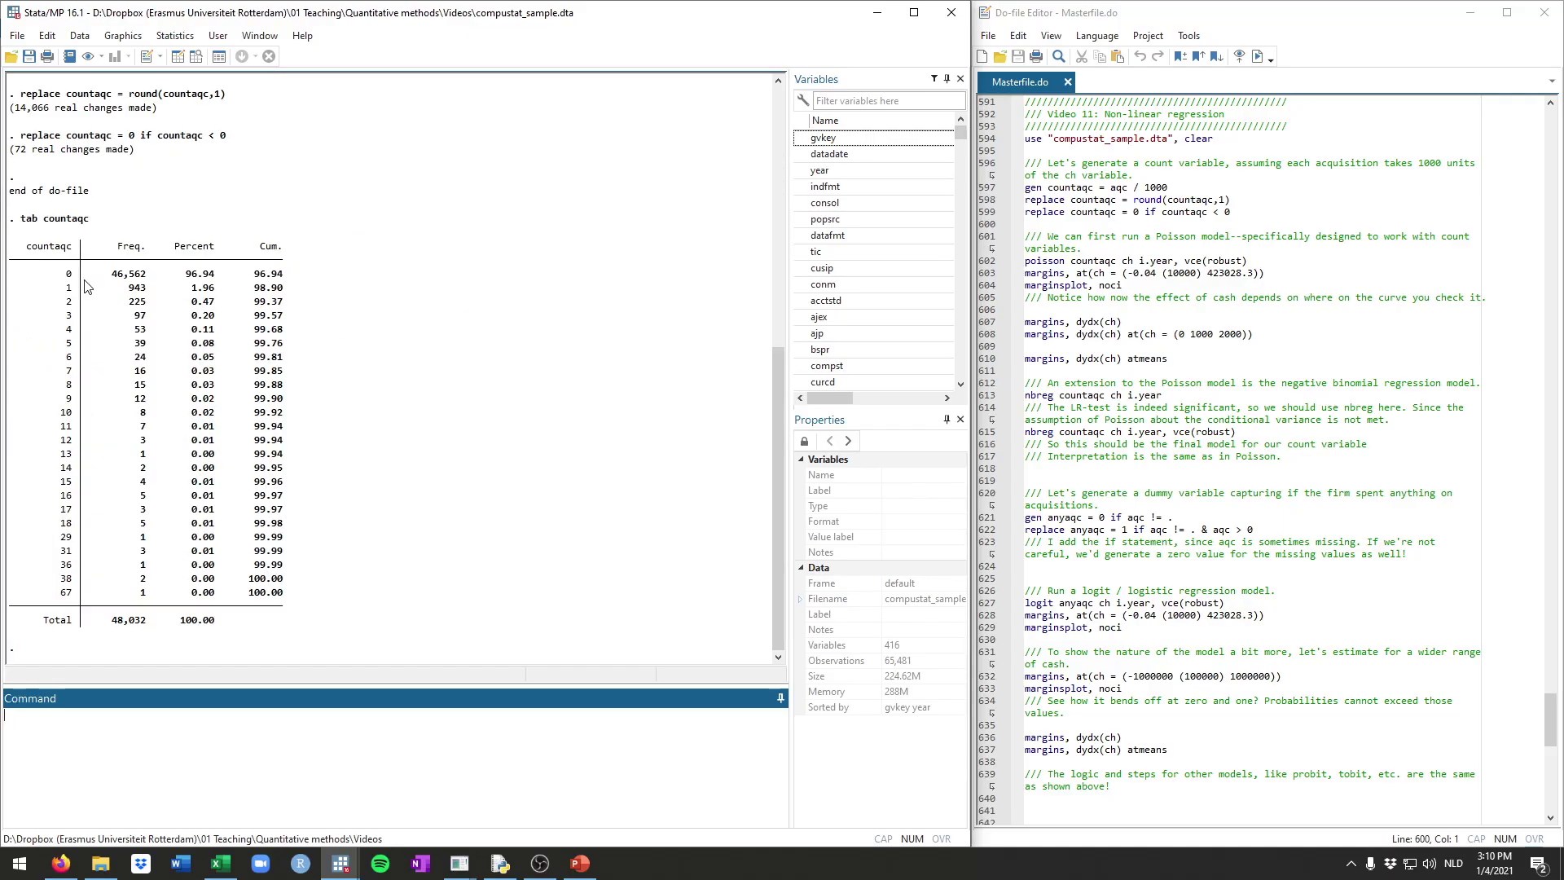
left_click_drag(68, 275, 149, 281)
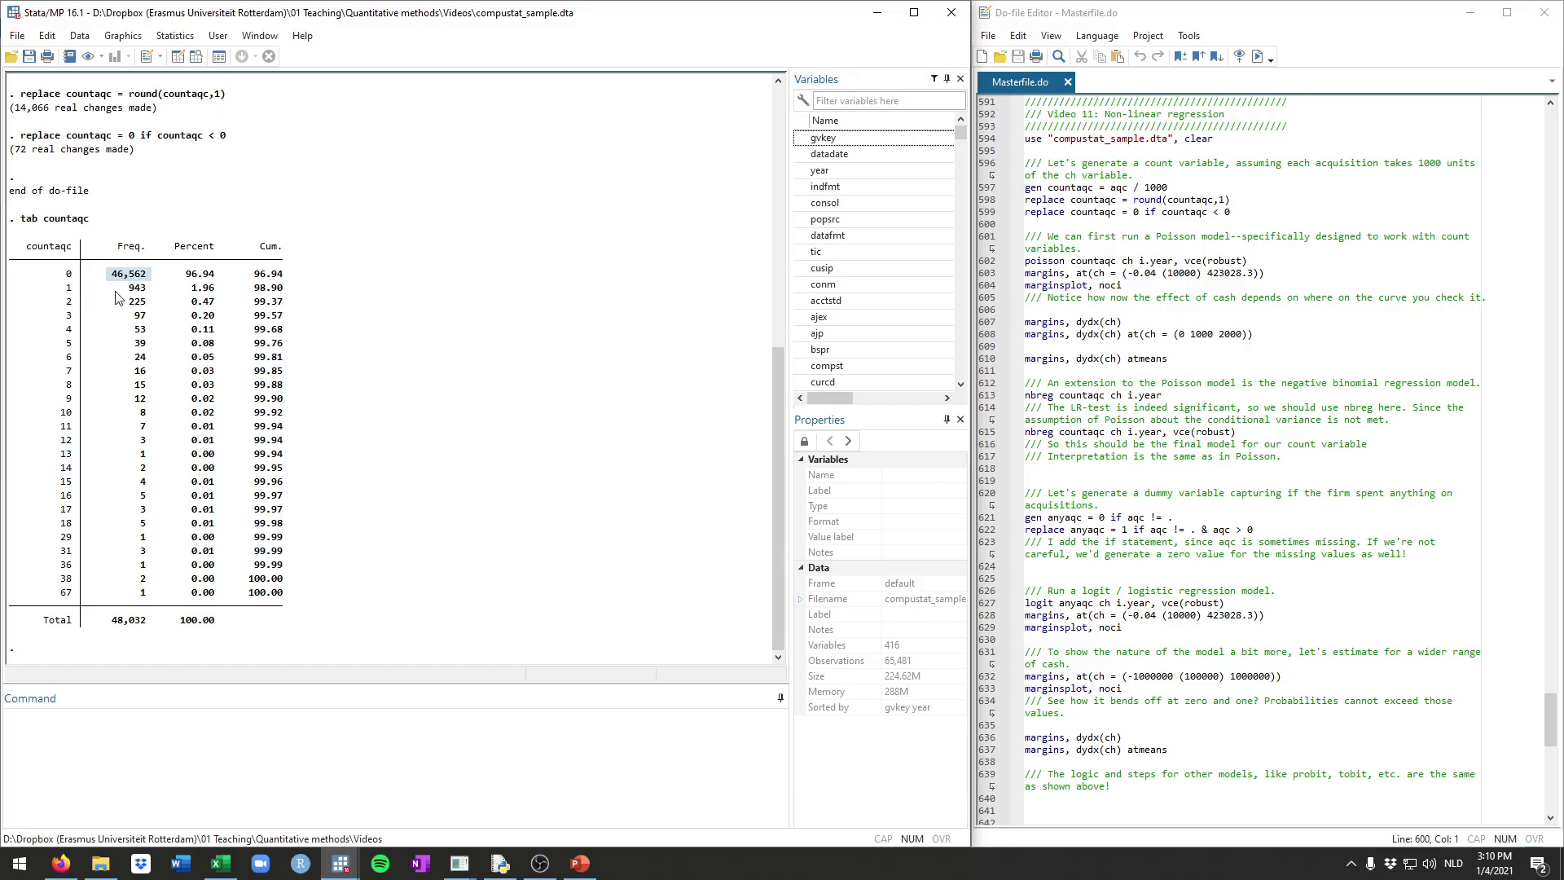
double_click(137, 287)
left_click(76, 299)
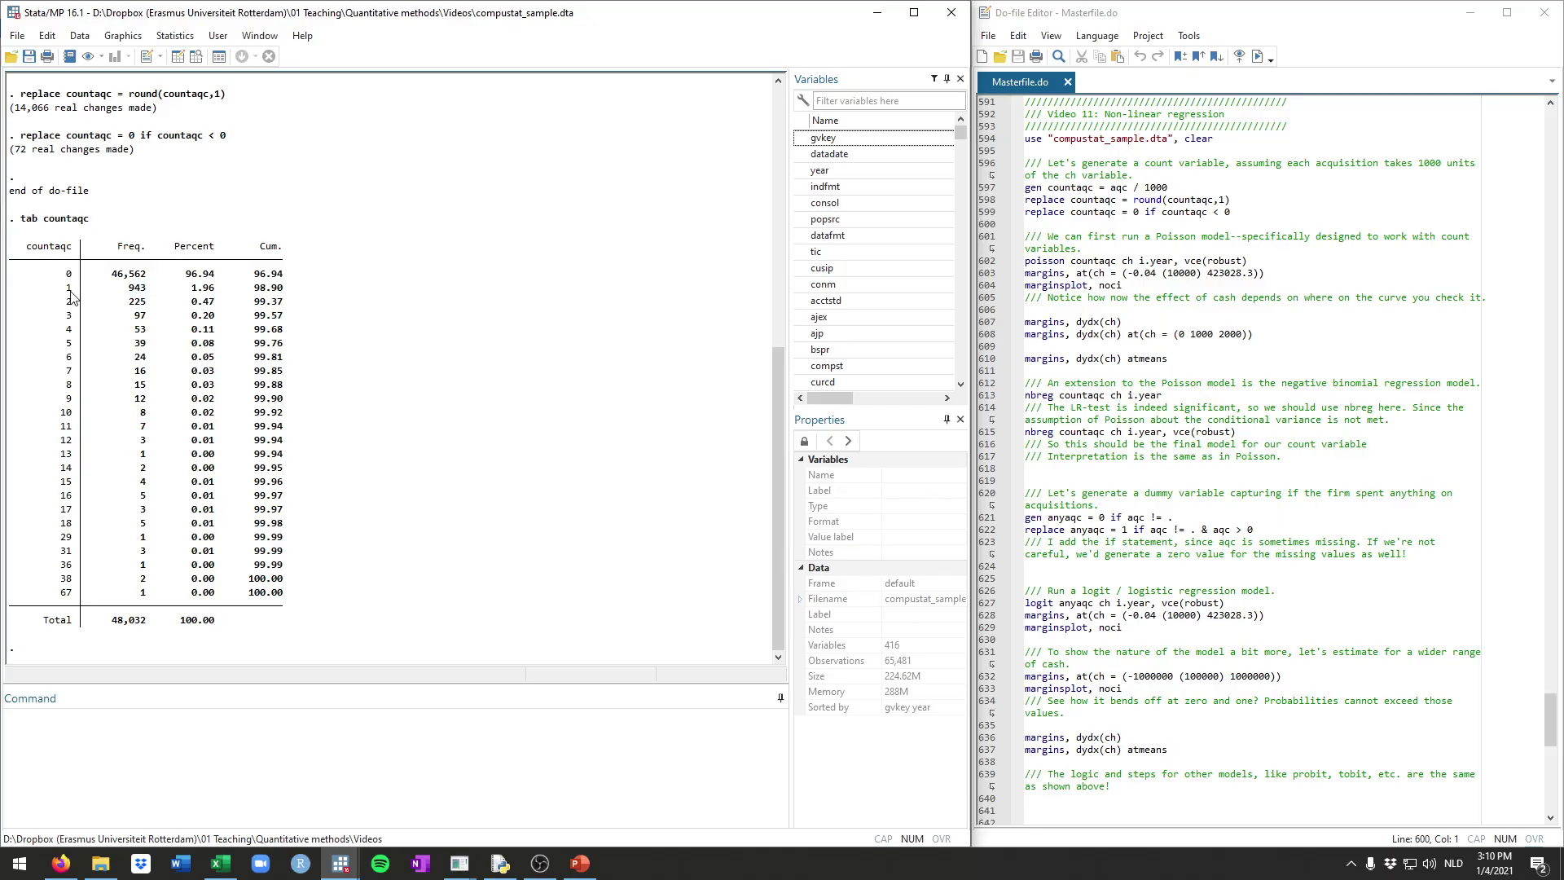
double_click(140, 303)
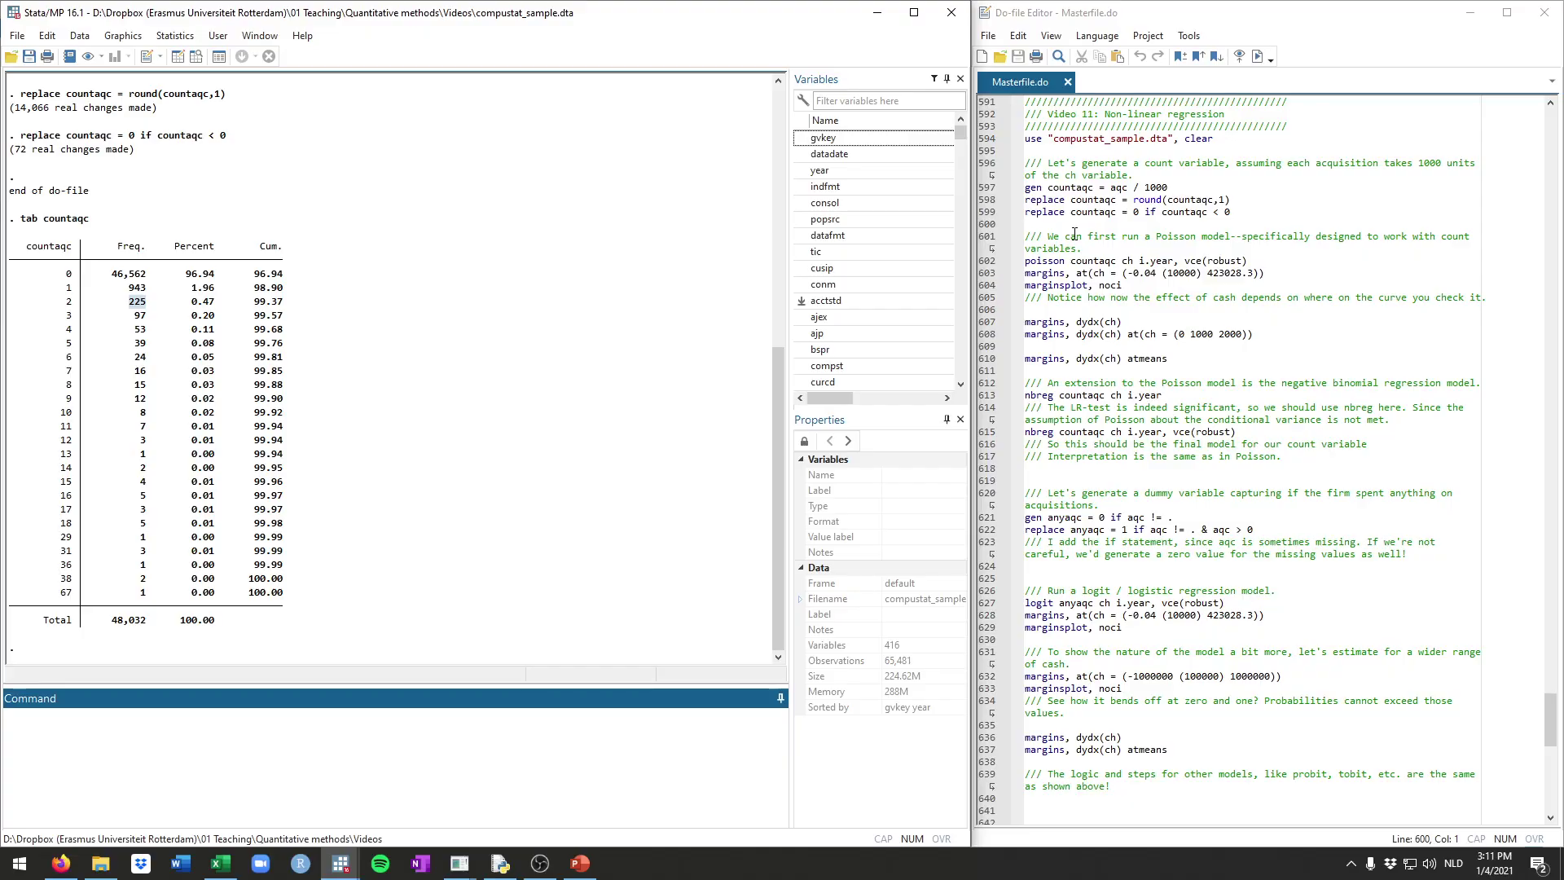
- Estimate the Poisson regression of countaqc on ch and i.year (ch coefficient .000011)
left_click(1092, 222)
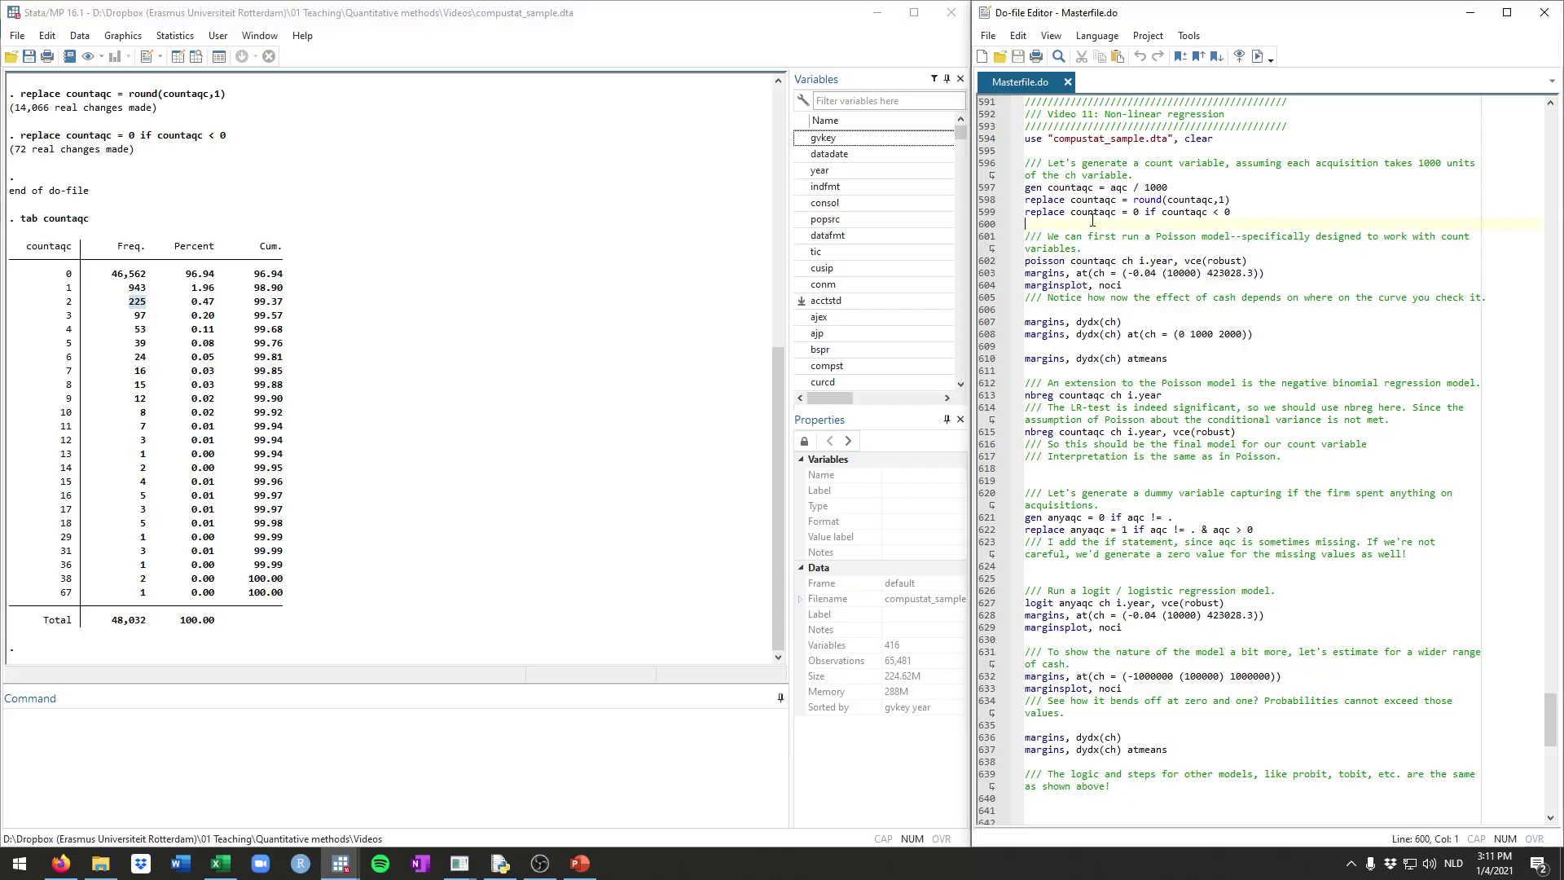
left_click(1099, 261)
left_click_drag(1158, 237, 1236, 239)
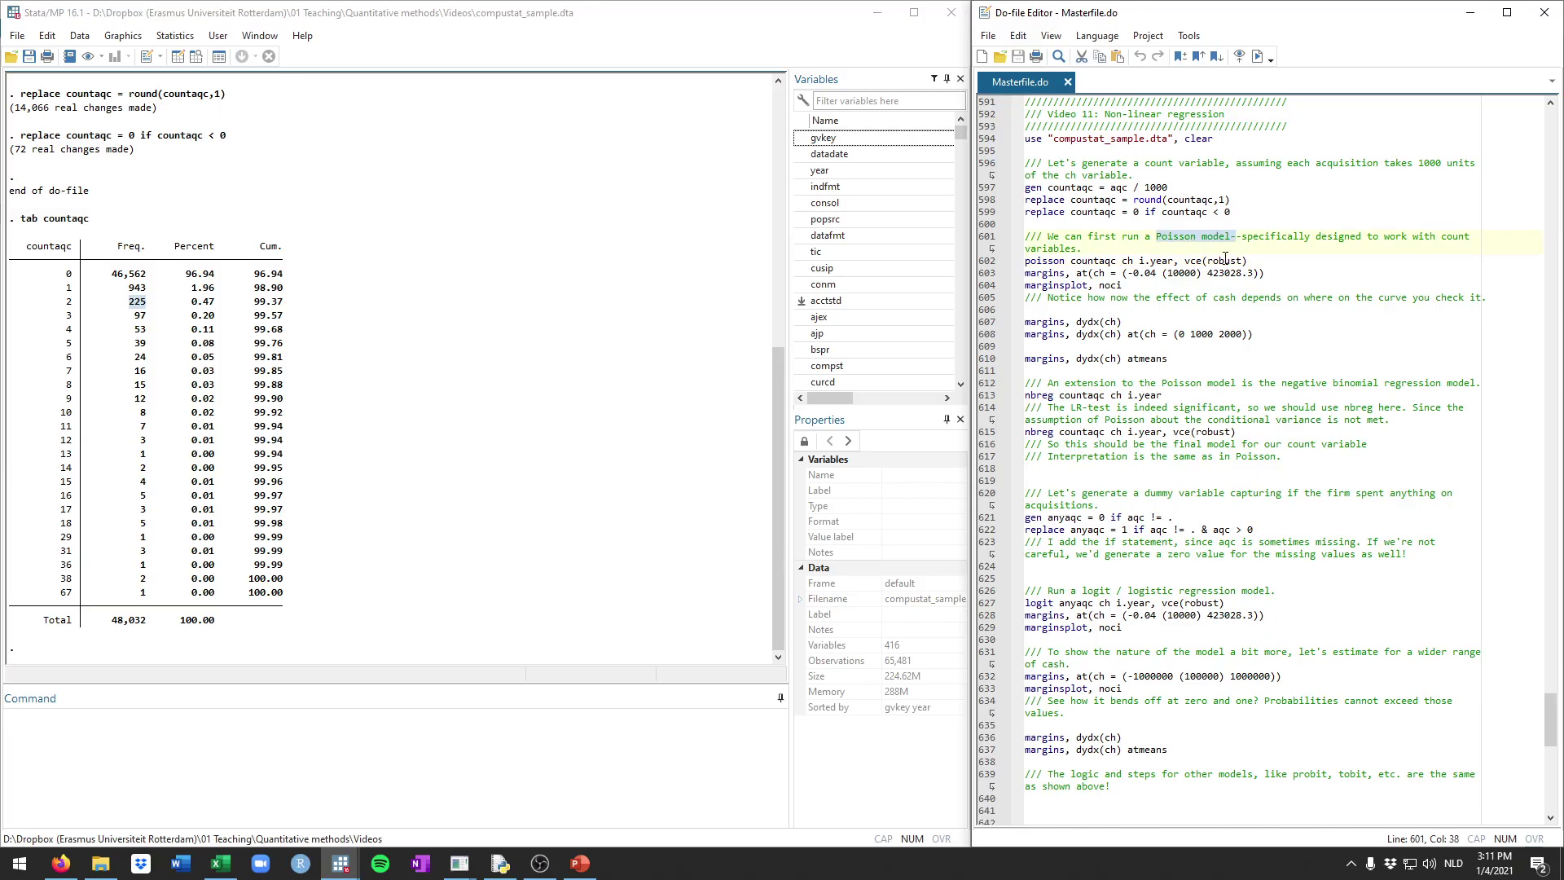
left_click(1264, 259)
double_click(1049, 267)
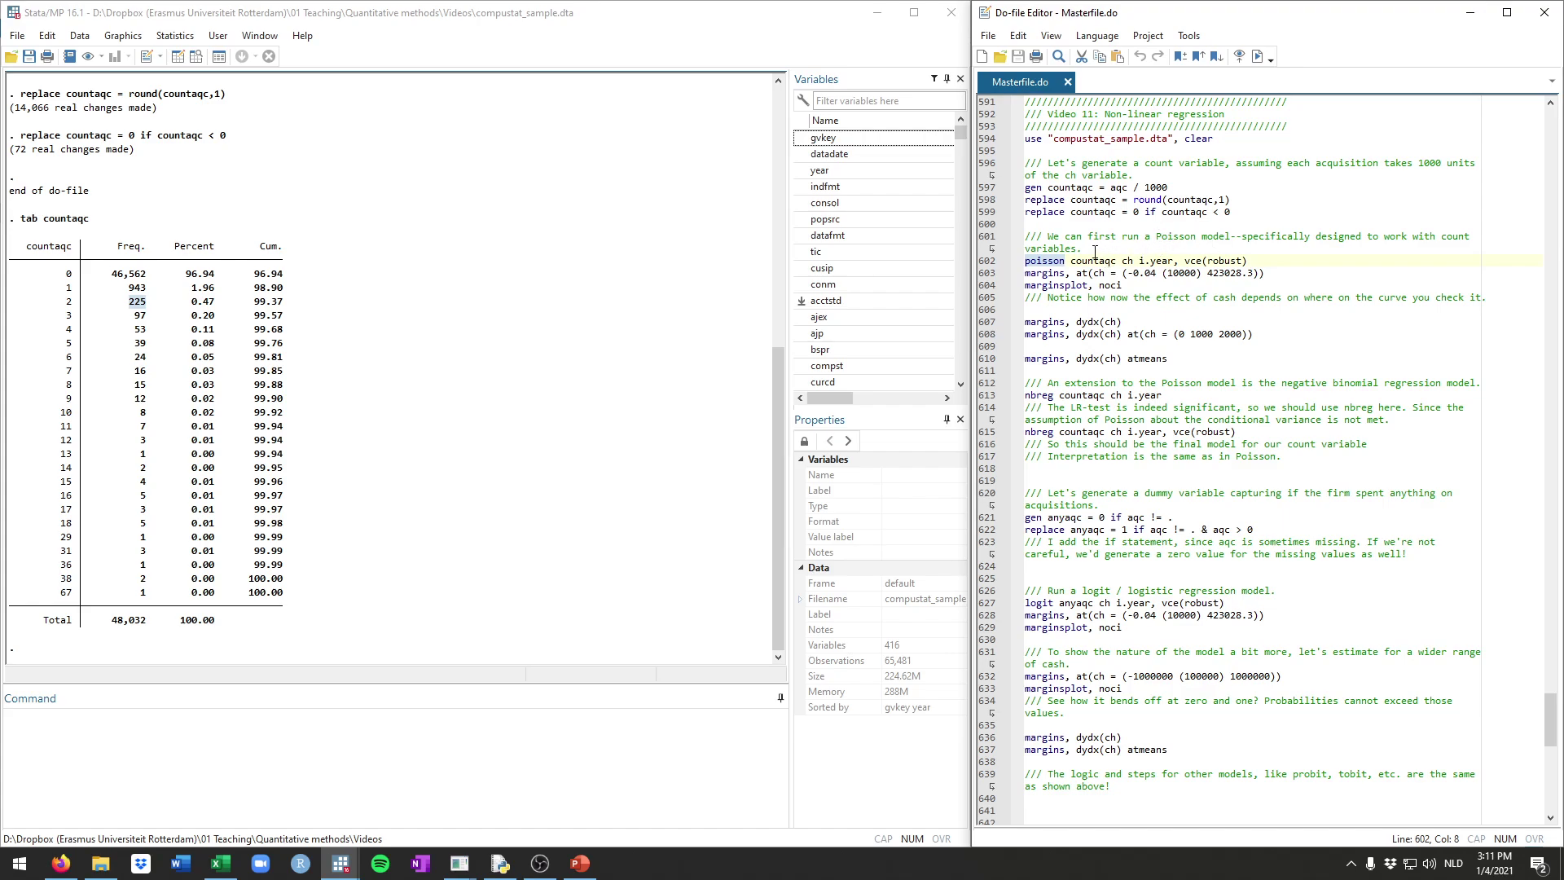
left_click(1090, 261)
double_click(1090, 260)
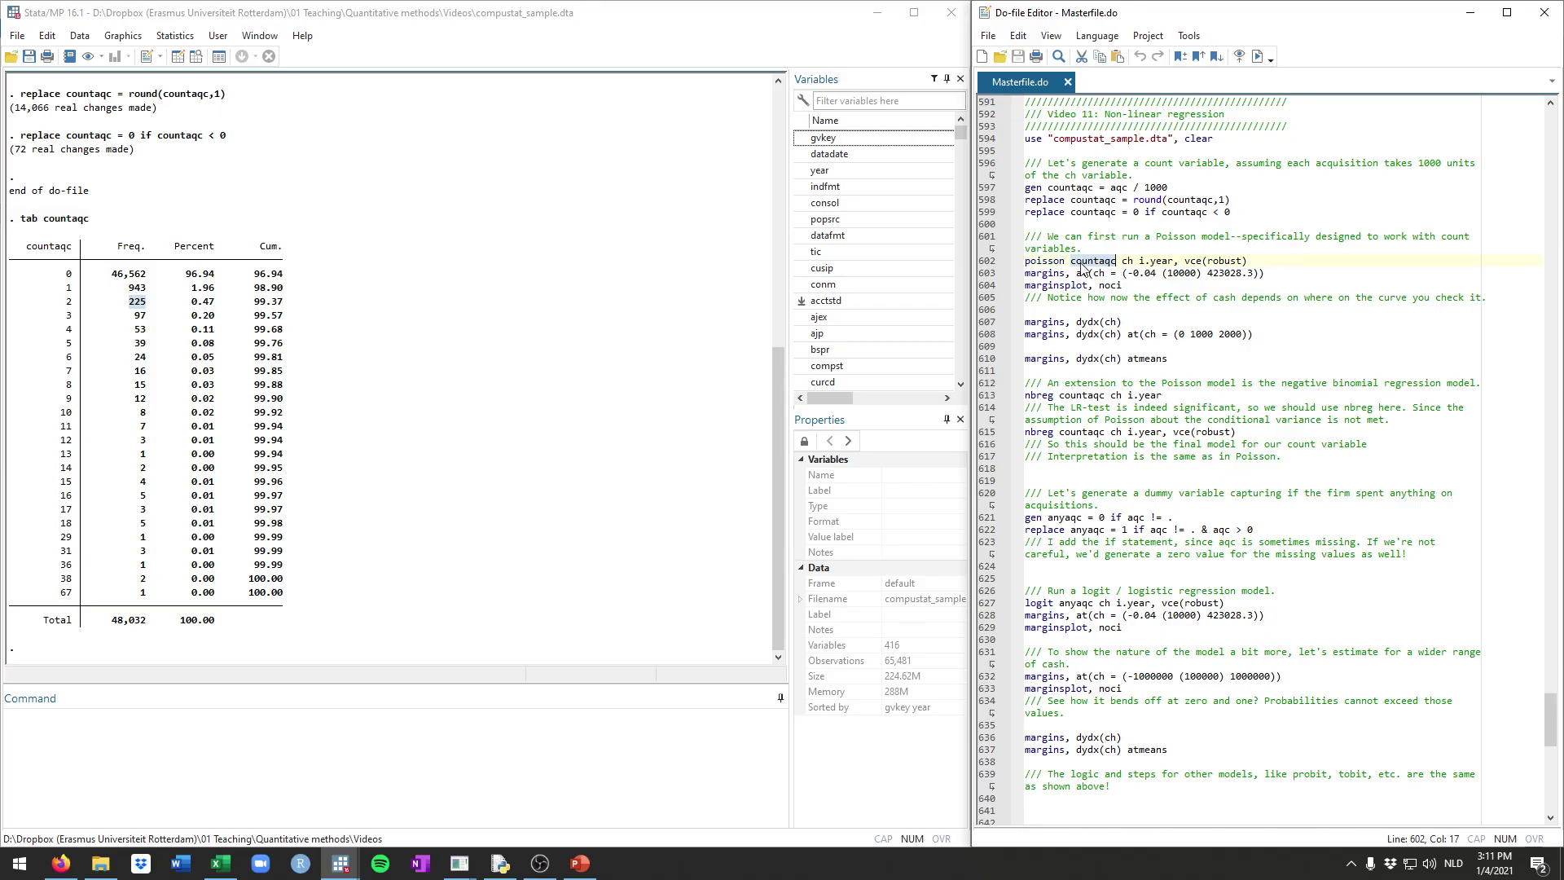
left_click(1129, 264)
left_click_drag(1139, 262, 1022, 262)
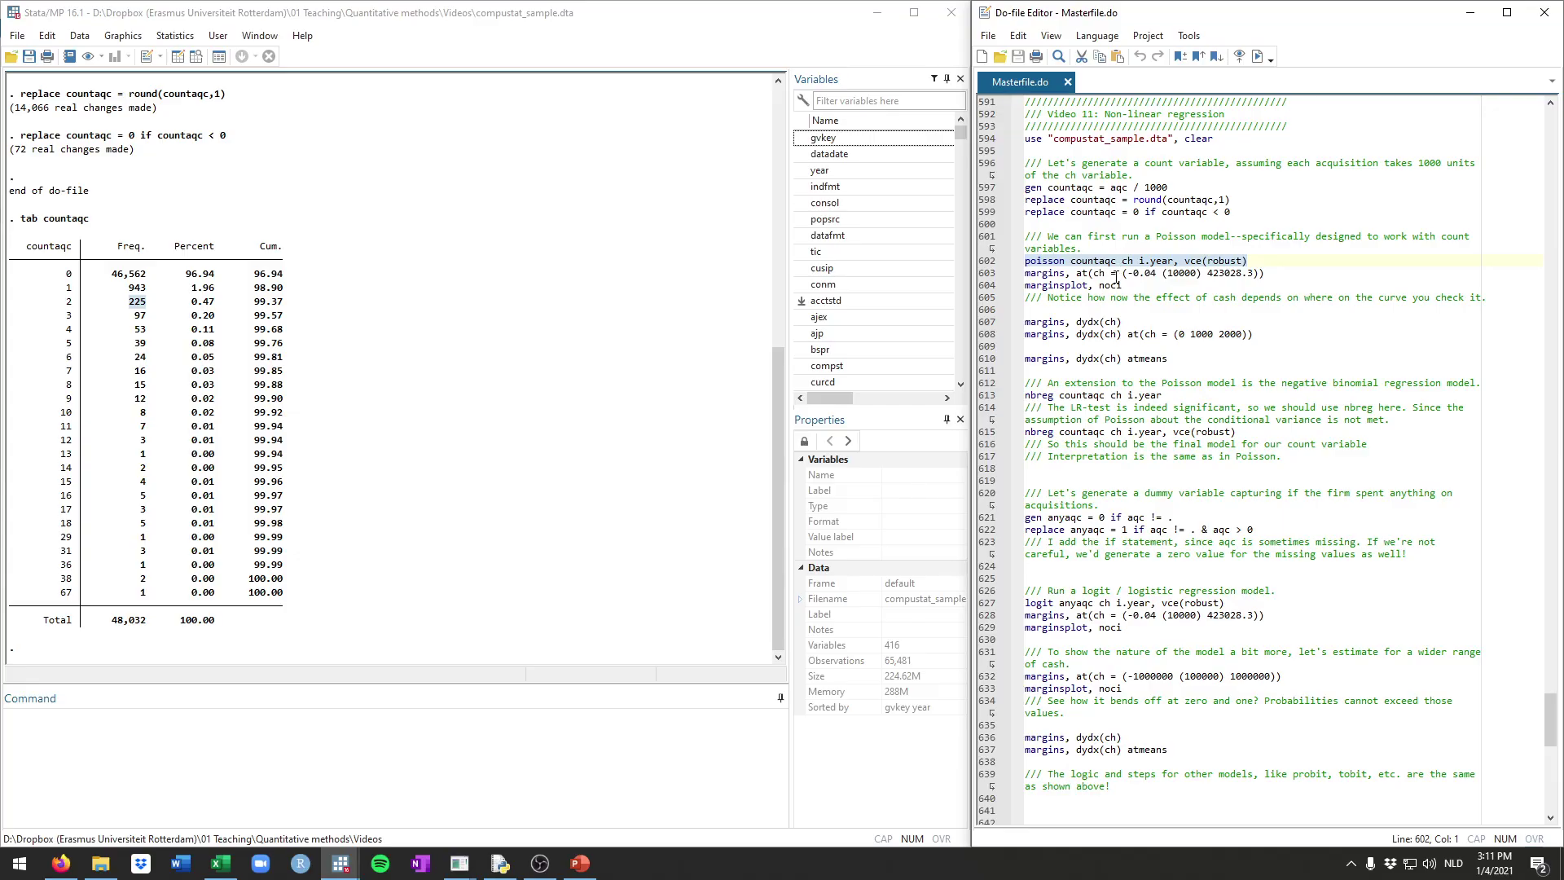
key("ctrl+d")
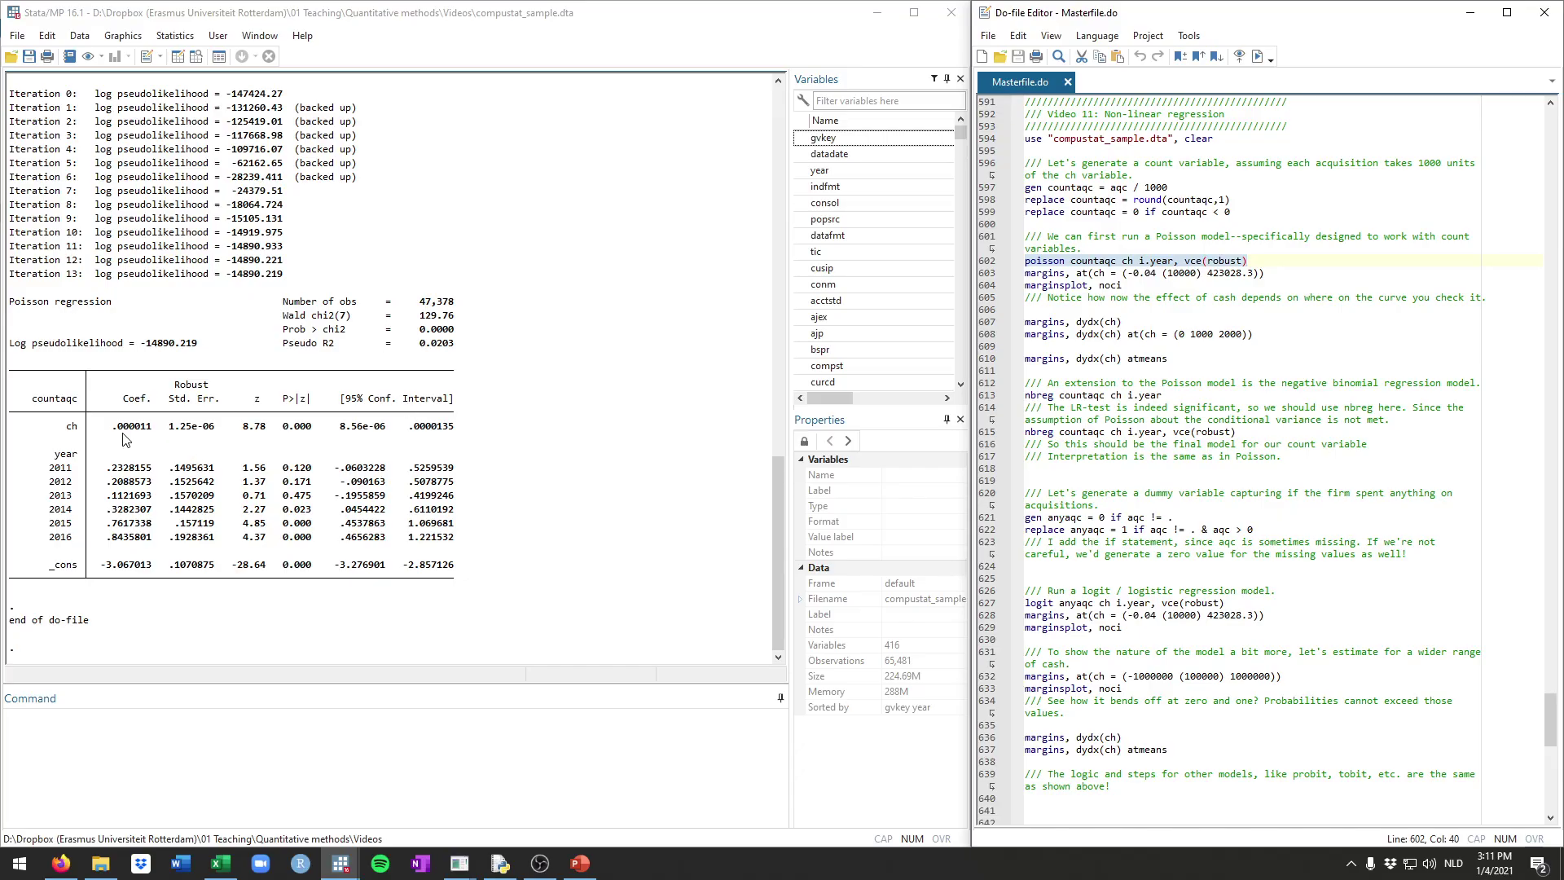
left_click_drag(108, 425, 153, 427)
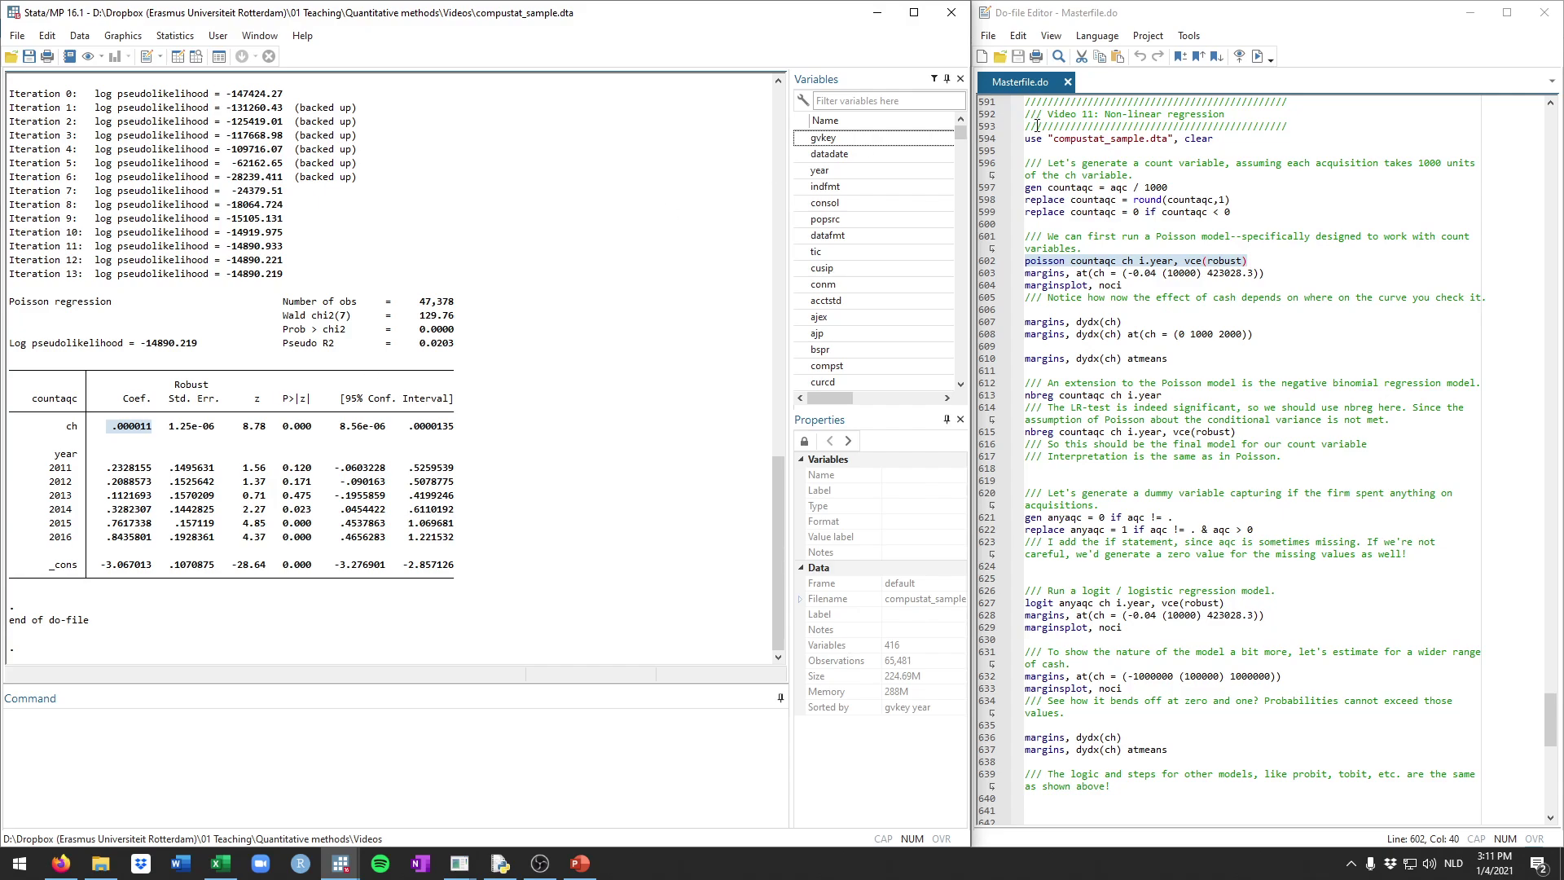
- Compute predictive margins over a range of cash values and plot them with marginsplot
left_click(1157, 285)
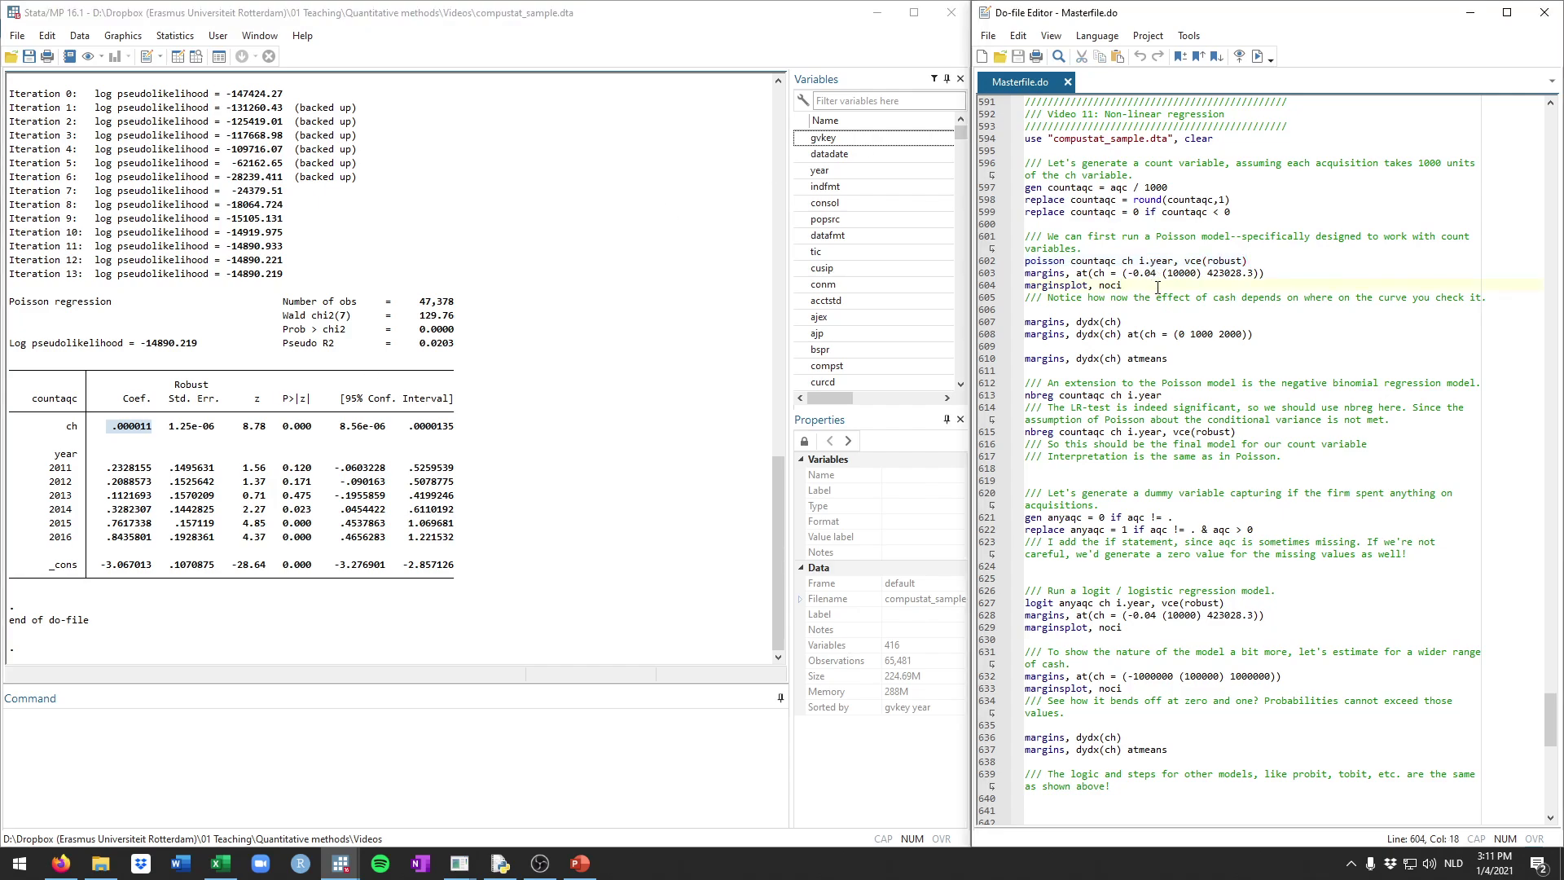
left_click(1265, 274)
left_click(1182, 290)
left_click_drag(1260, 274, 991, 277)
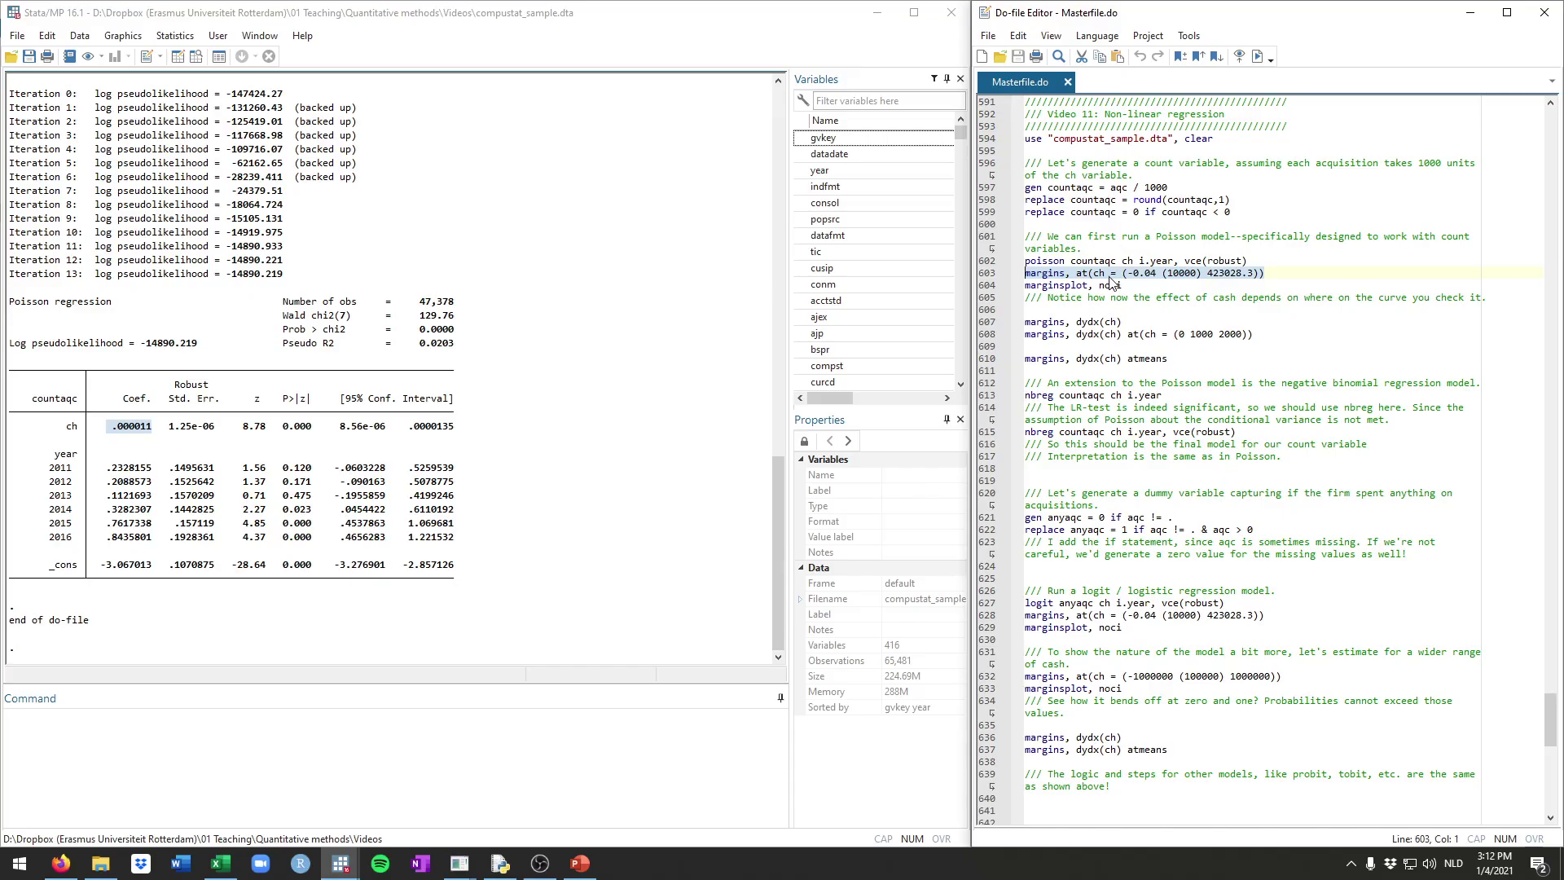
left_click_drag(1130, 275, 1256, 276)
left_click_drag(1122, 285, 1012, 274)
key("ctrl+d")
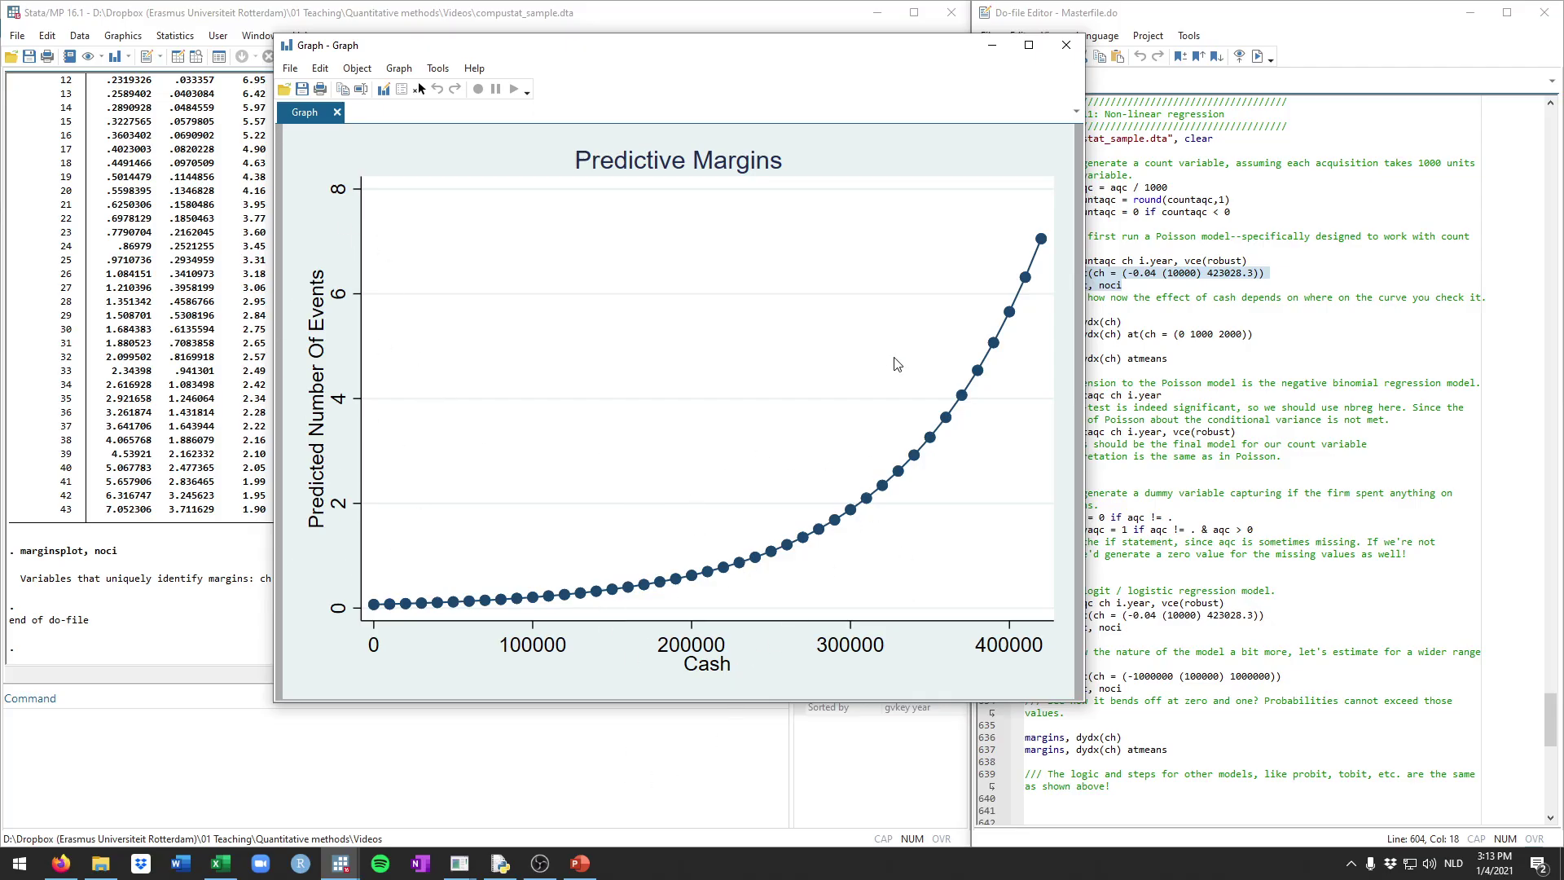
- Close the Poisson Predictive Margins graph after inspecting it
left_click(1072, 50)
- Run margins, dydx(ch) to get the average marginal effect of ch: 7.76e-07 (z = 7.82)
key("Down")
key("Down")
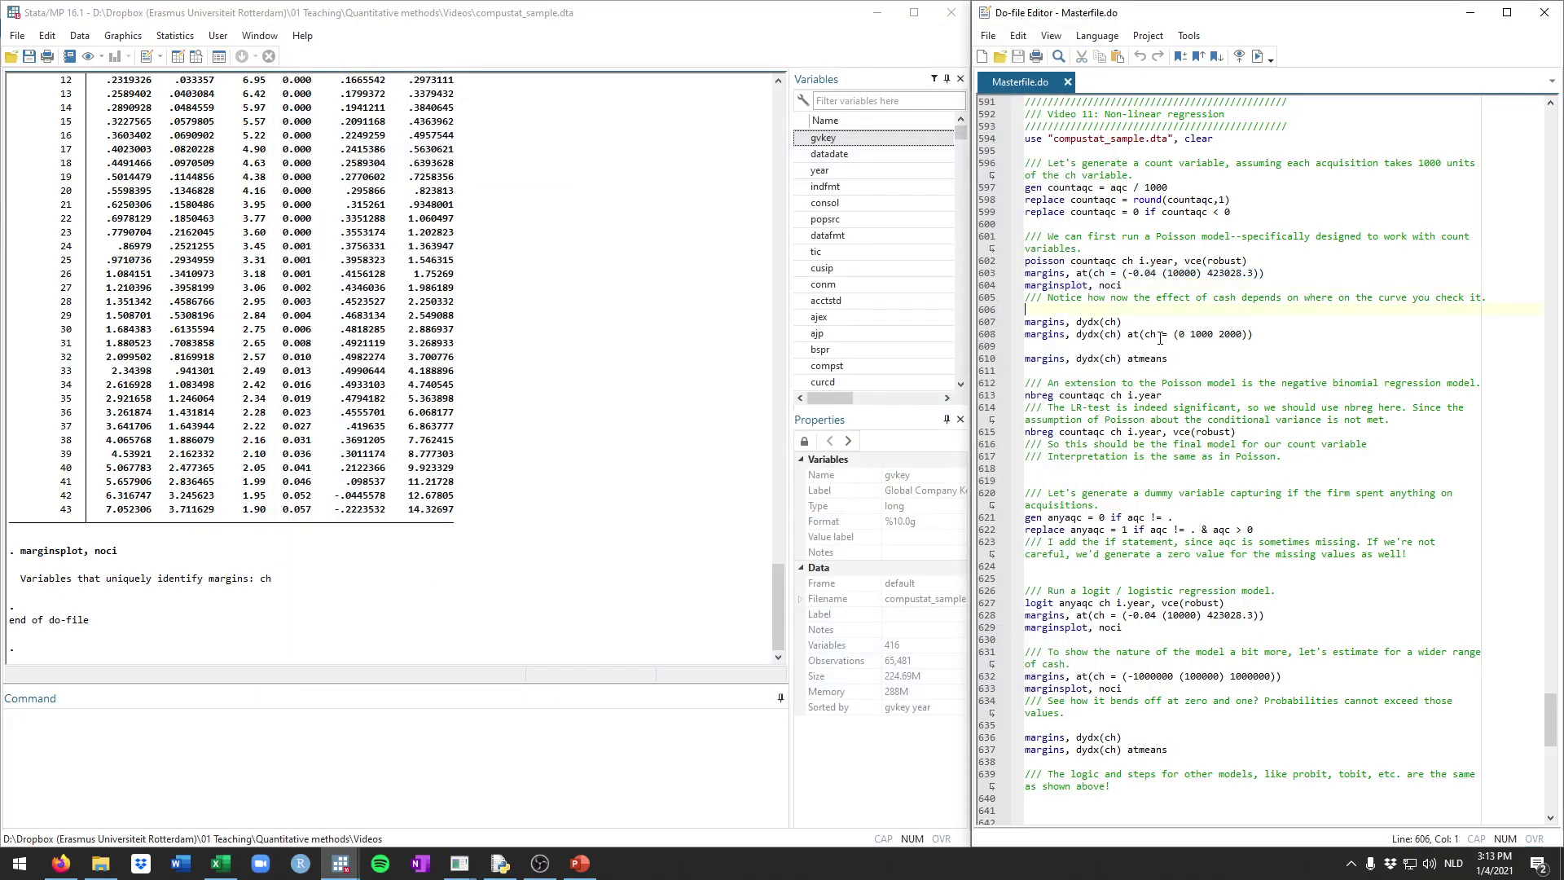
left_click_drag(1140, 324, 997, 328)
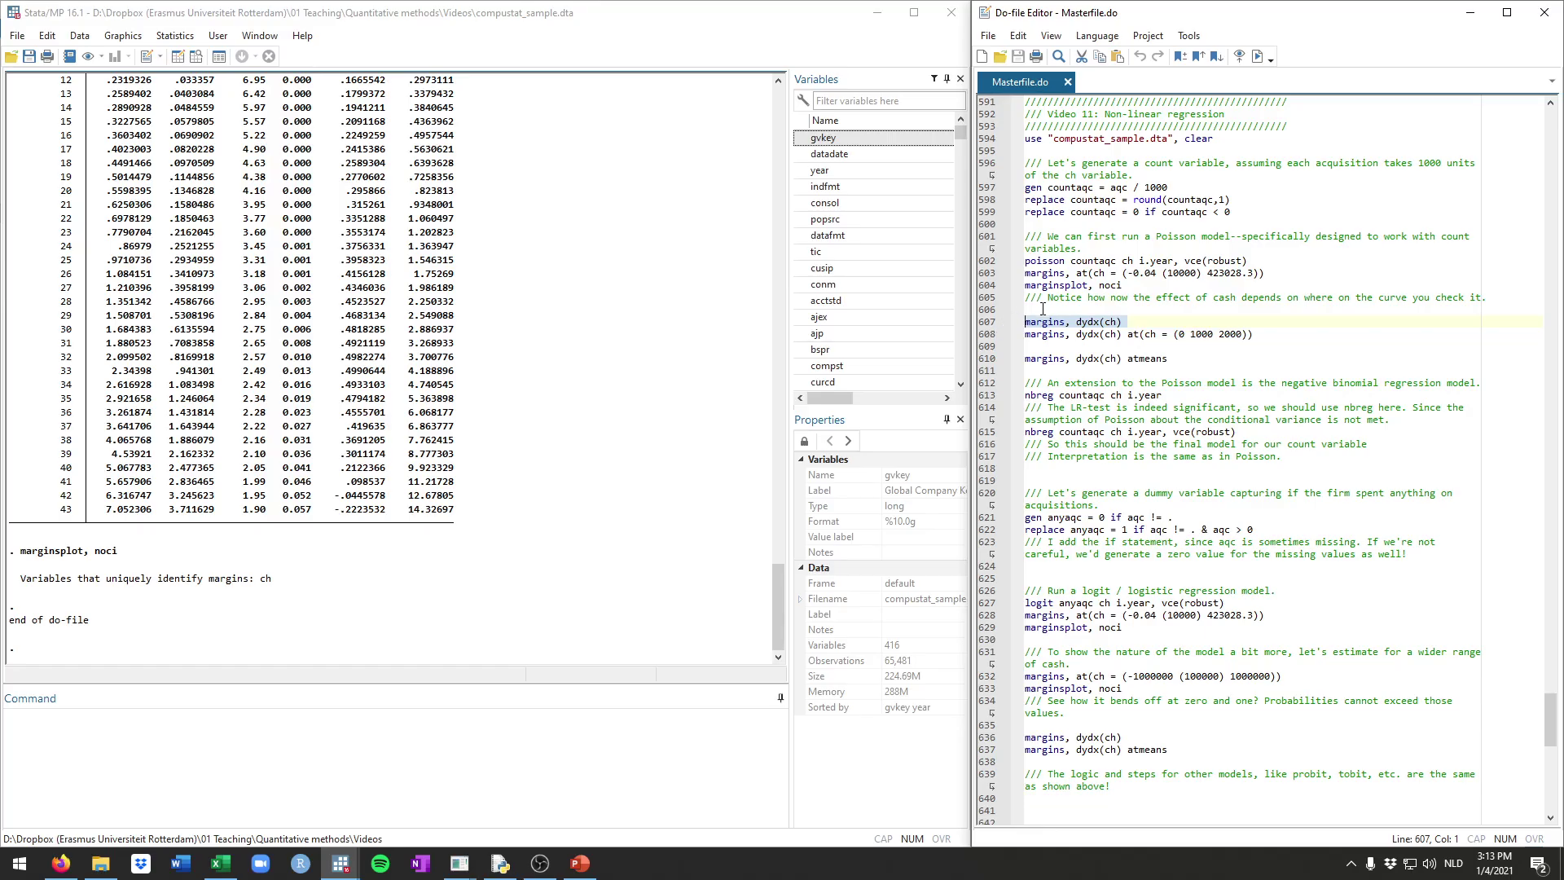
left_click(1043, 309)
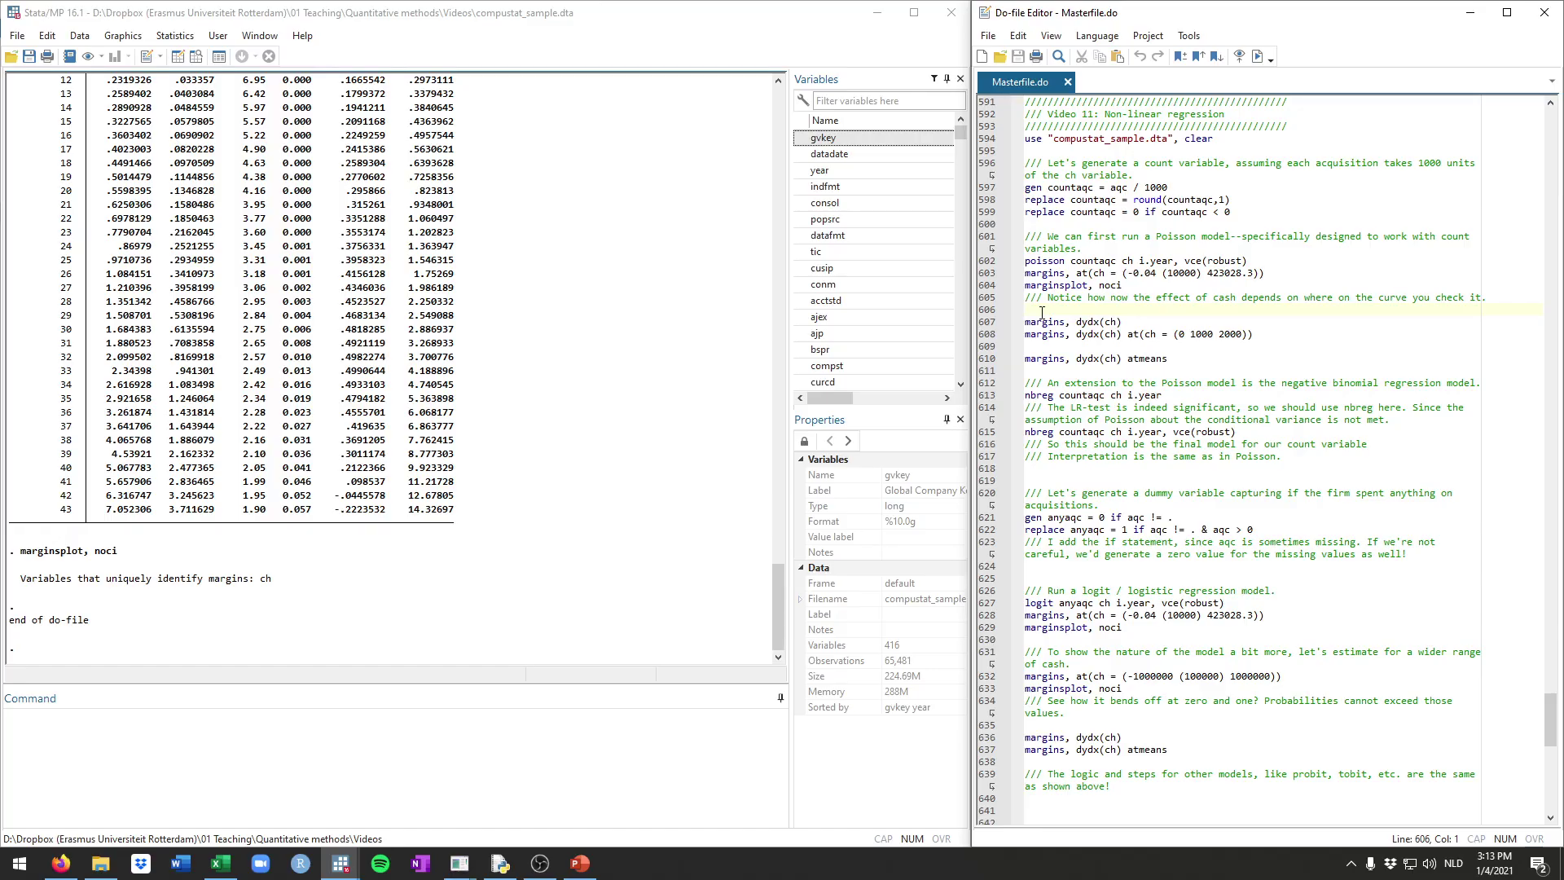
left_click(1137, 322)
key("shift+Up")
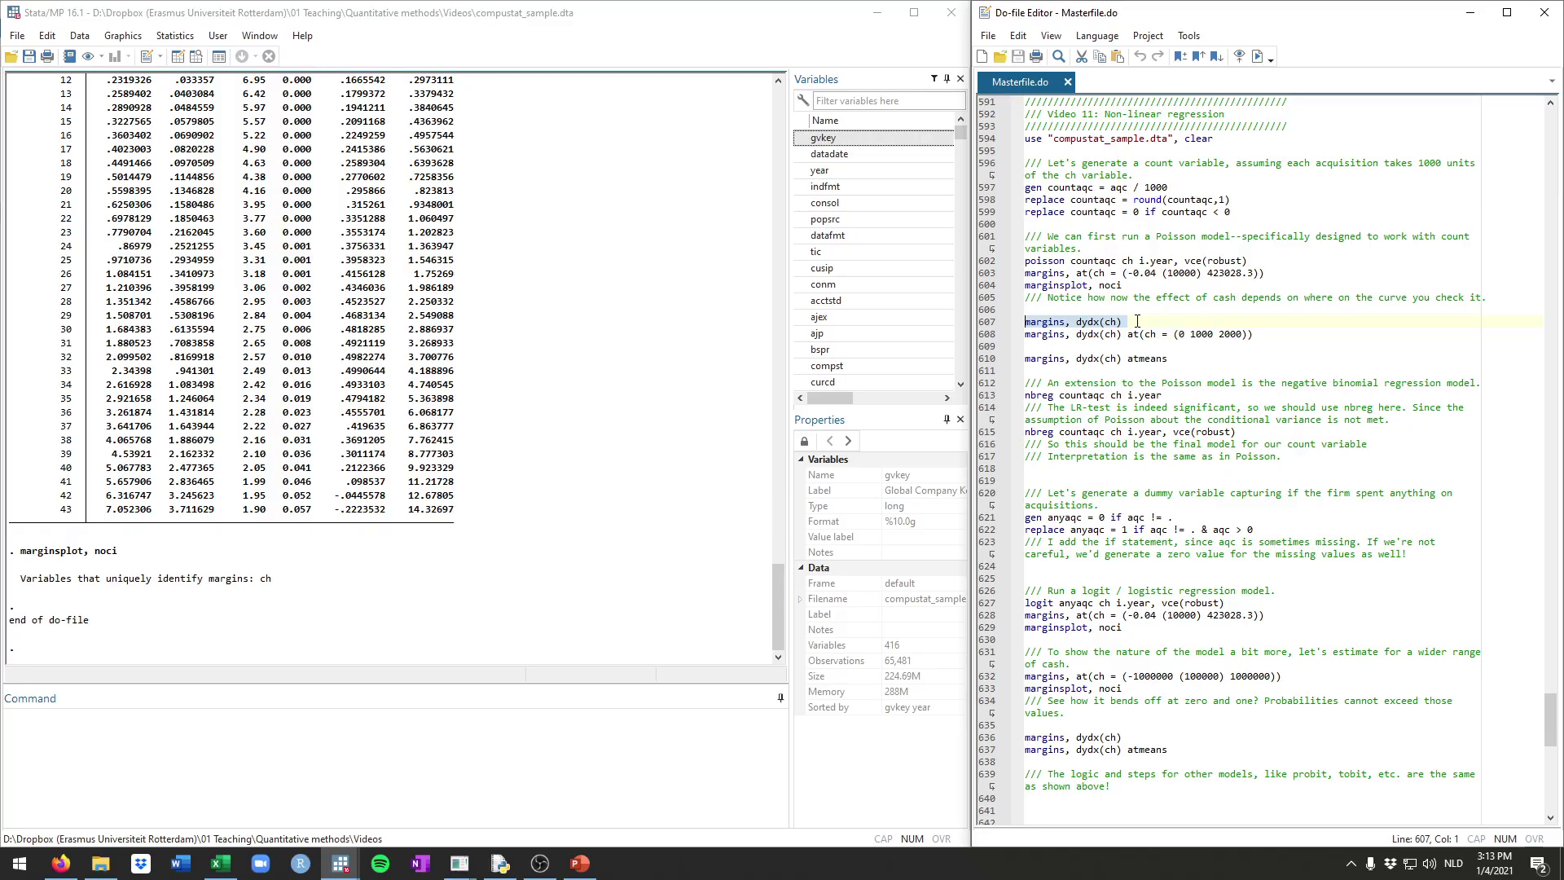
key("ctrl+d")
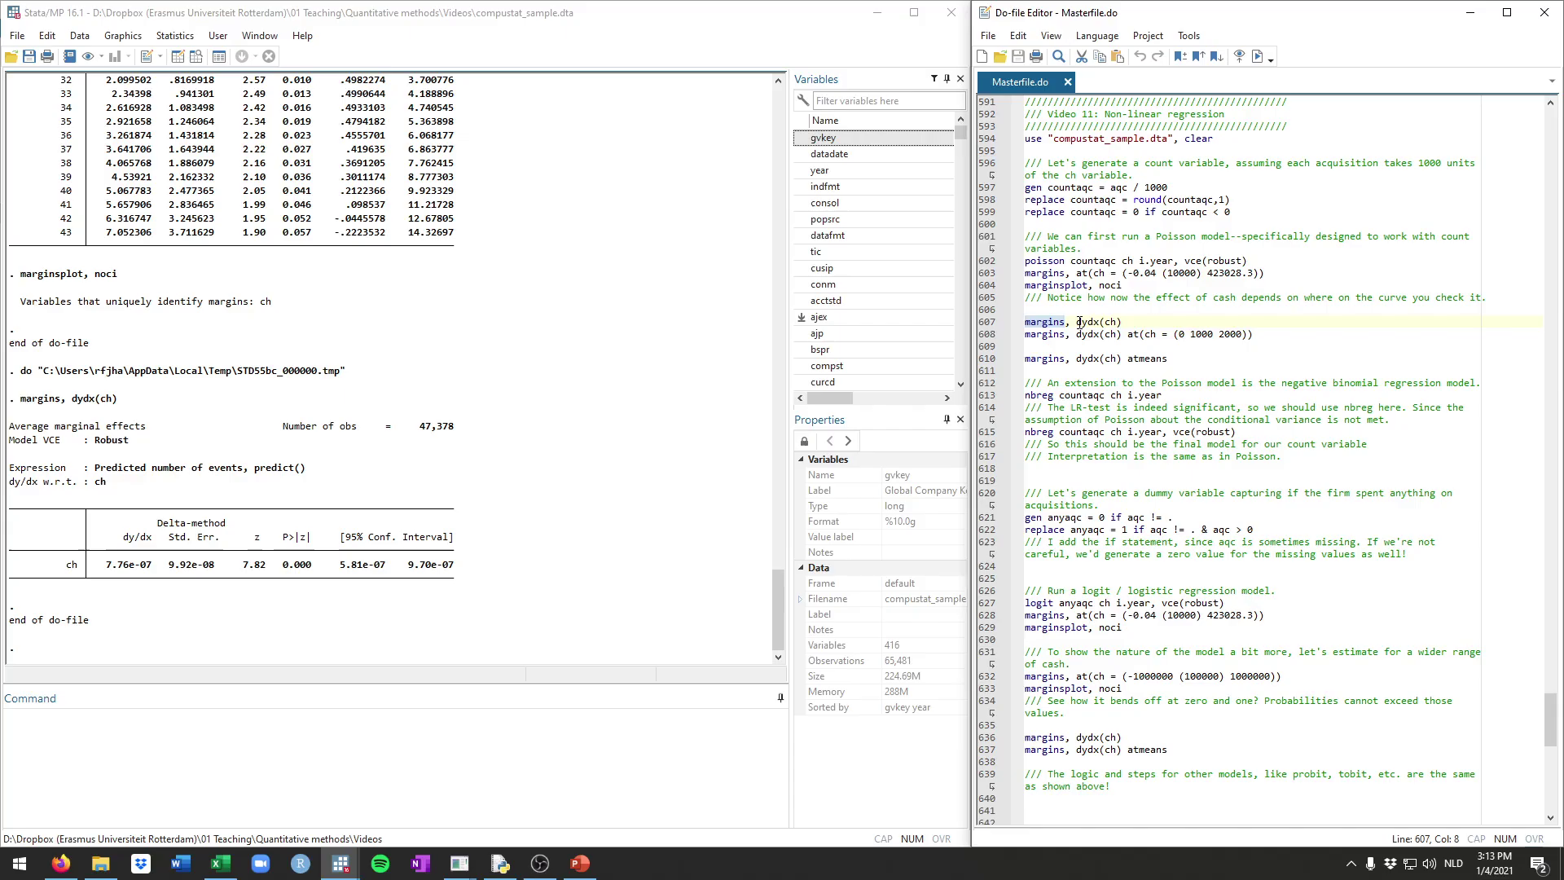
left_click_drag(1076, 323, 1127, 321)
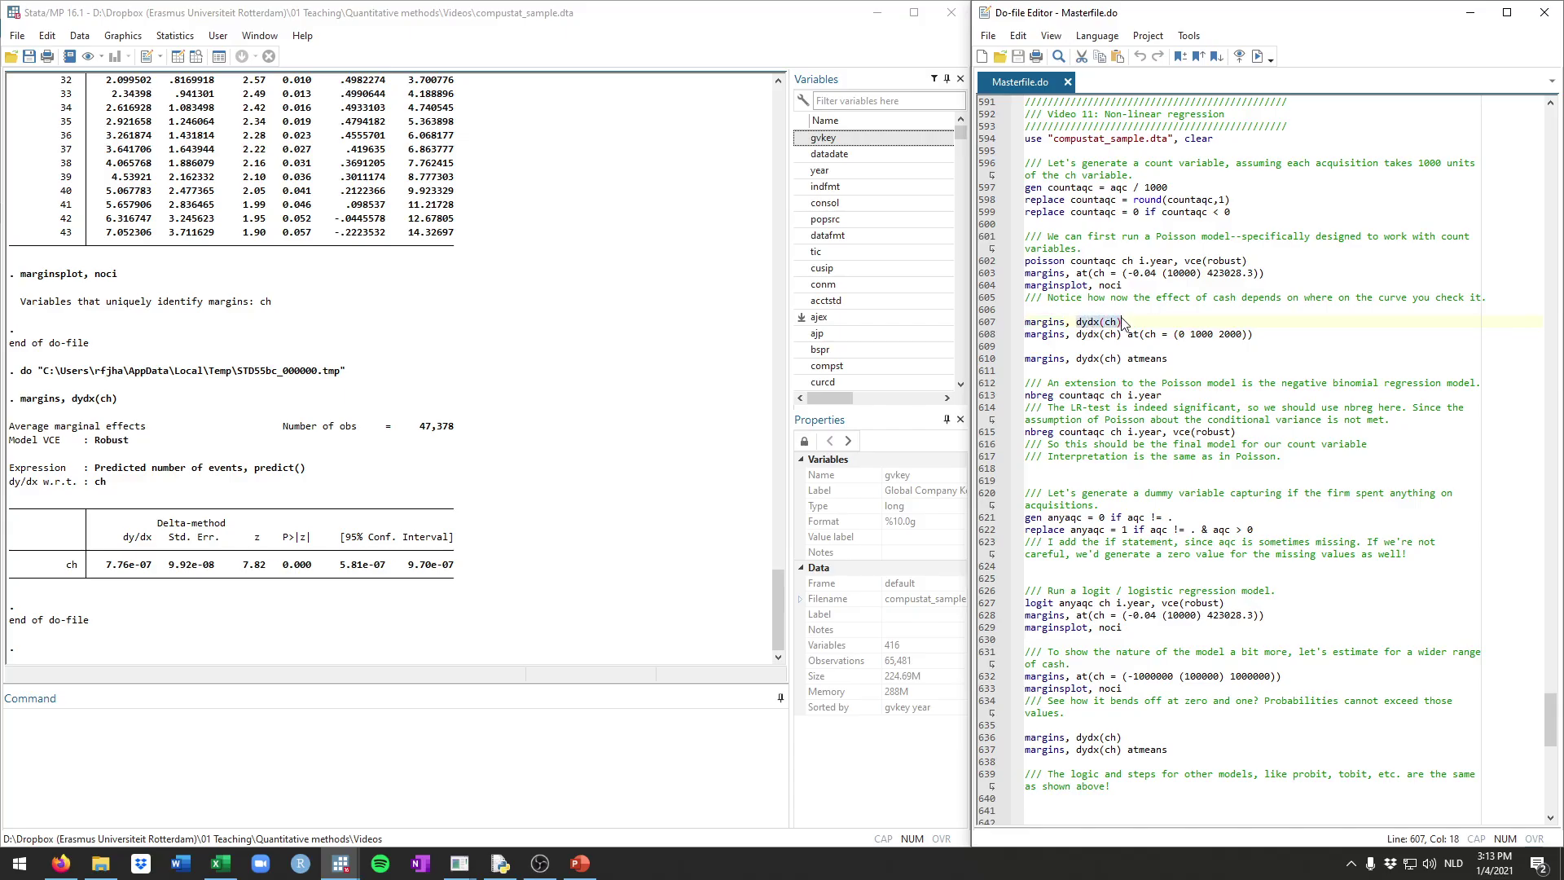
left_click(1127, 321)
left_click_drag(109, 570, 154, 574)
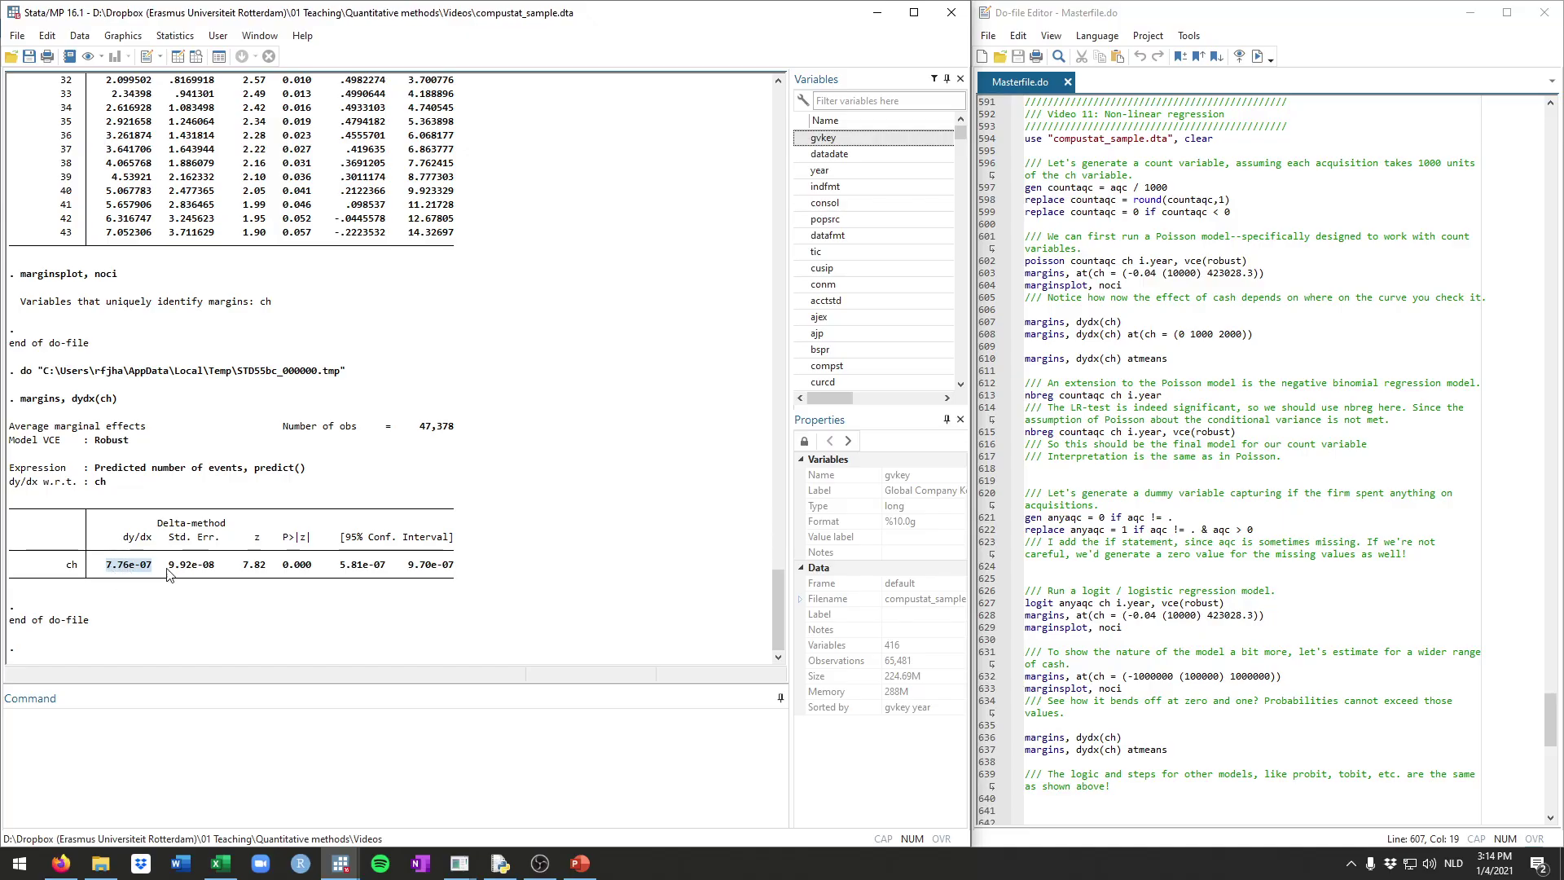
left_click(308, 572)
- Compute marginal effects of ch at ch = 0, 1000 and 2000 (7.61e-07, 7.69e-07, 7.78e-07)
left_click(1063, 346)
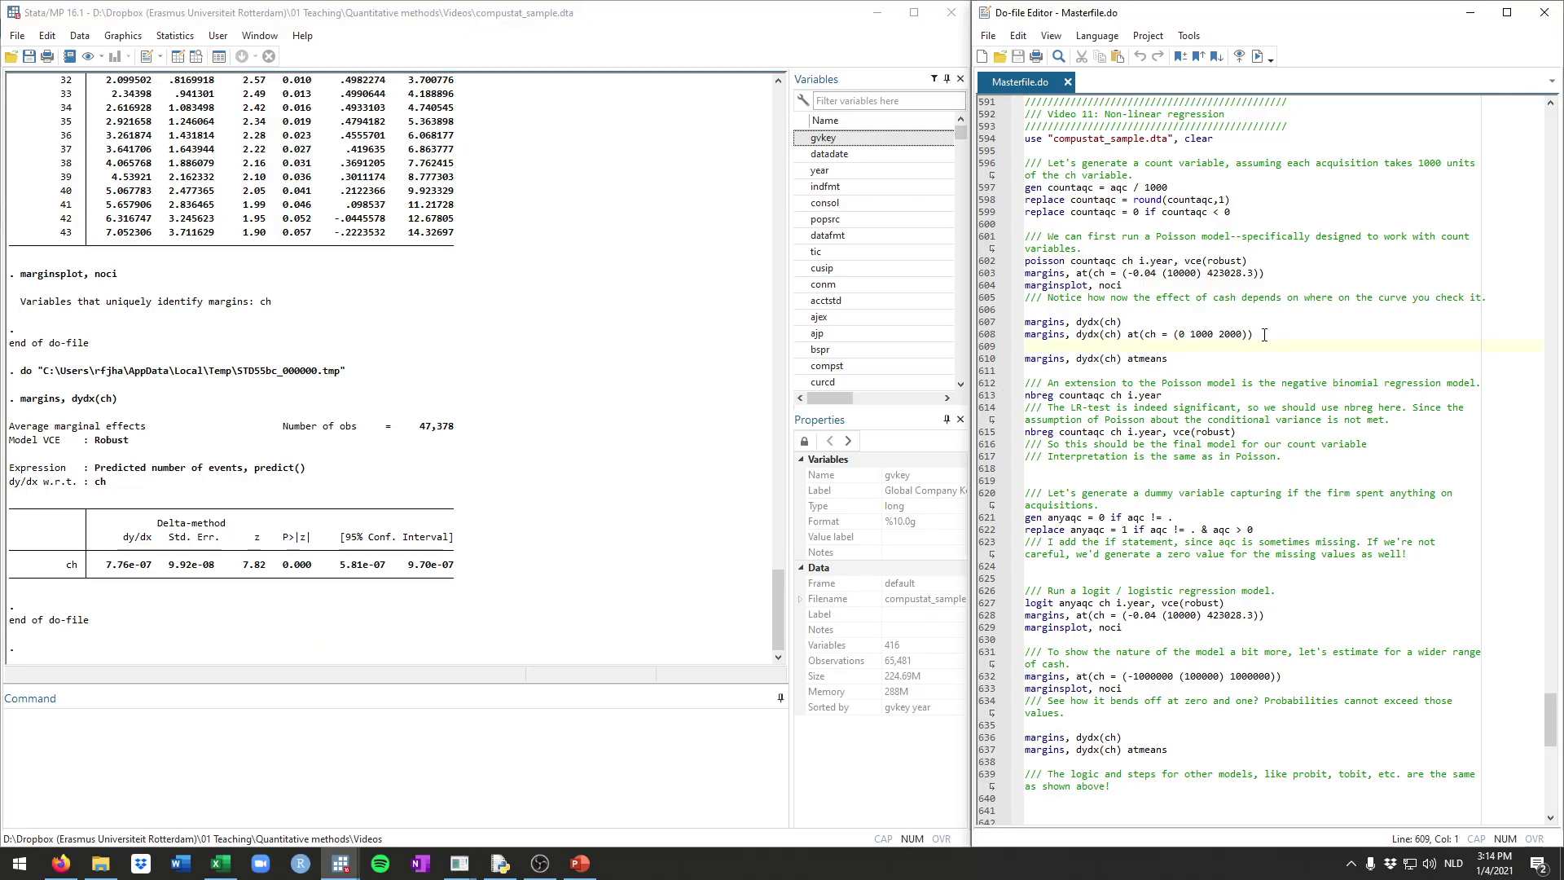
left_click_drag(1264, 334, 1011, 340)
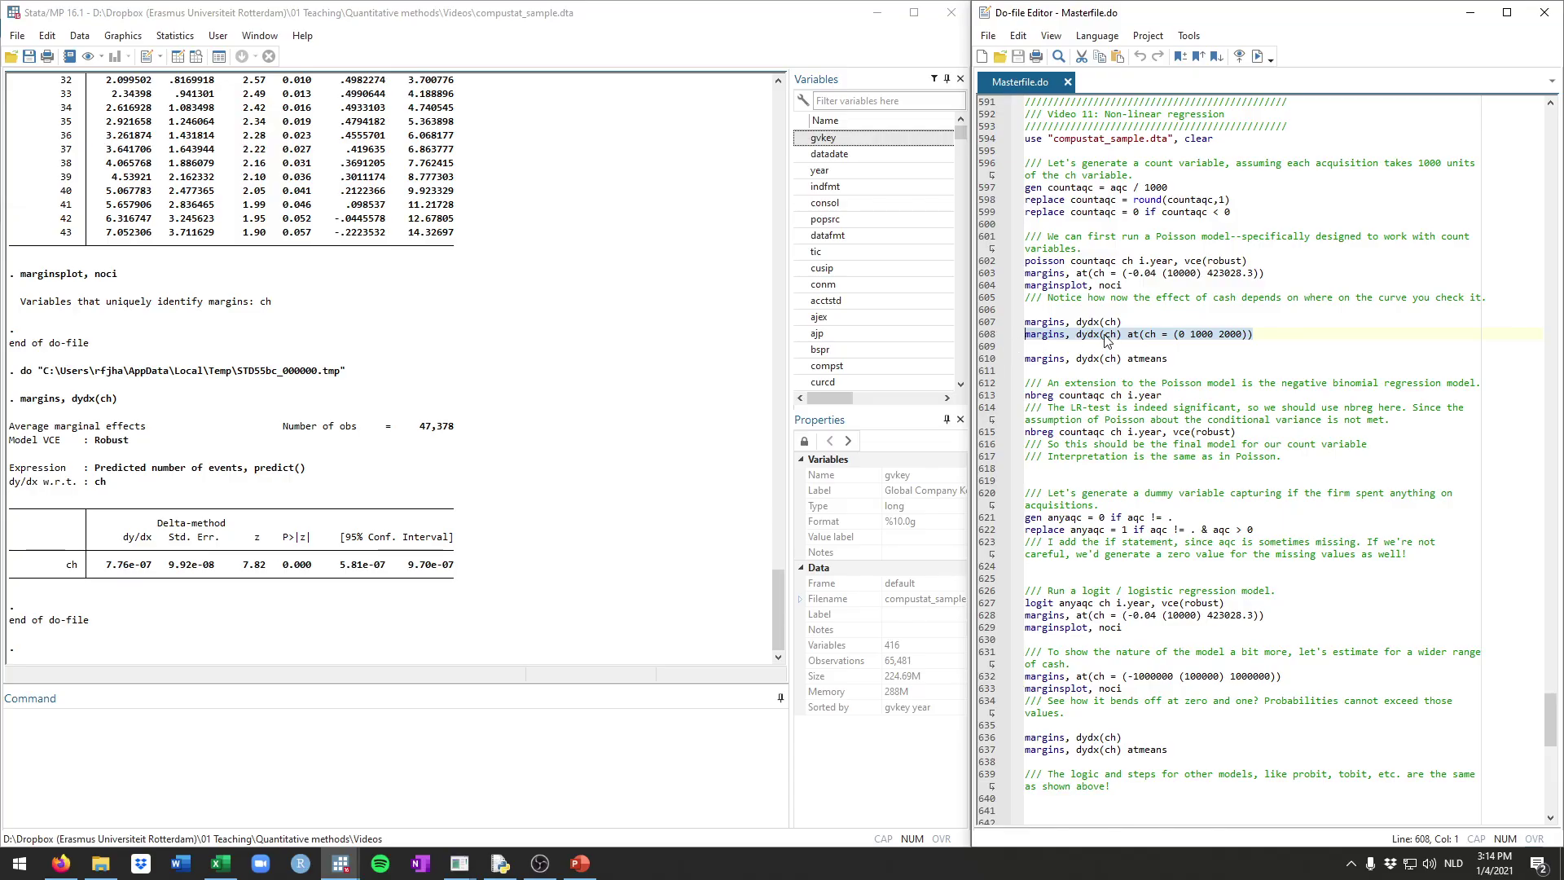
key("ctrl+d")
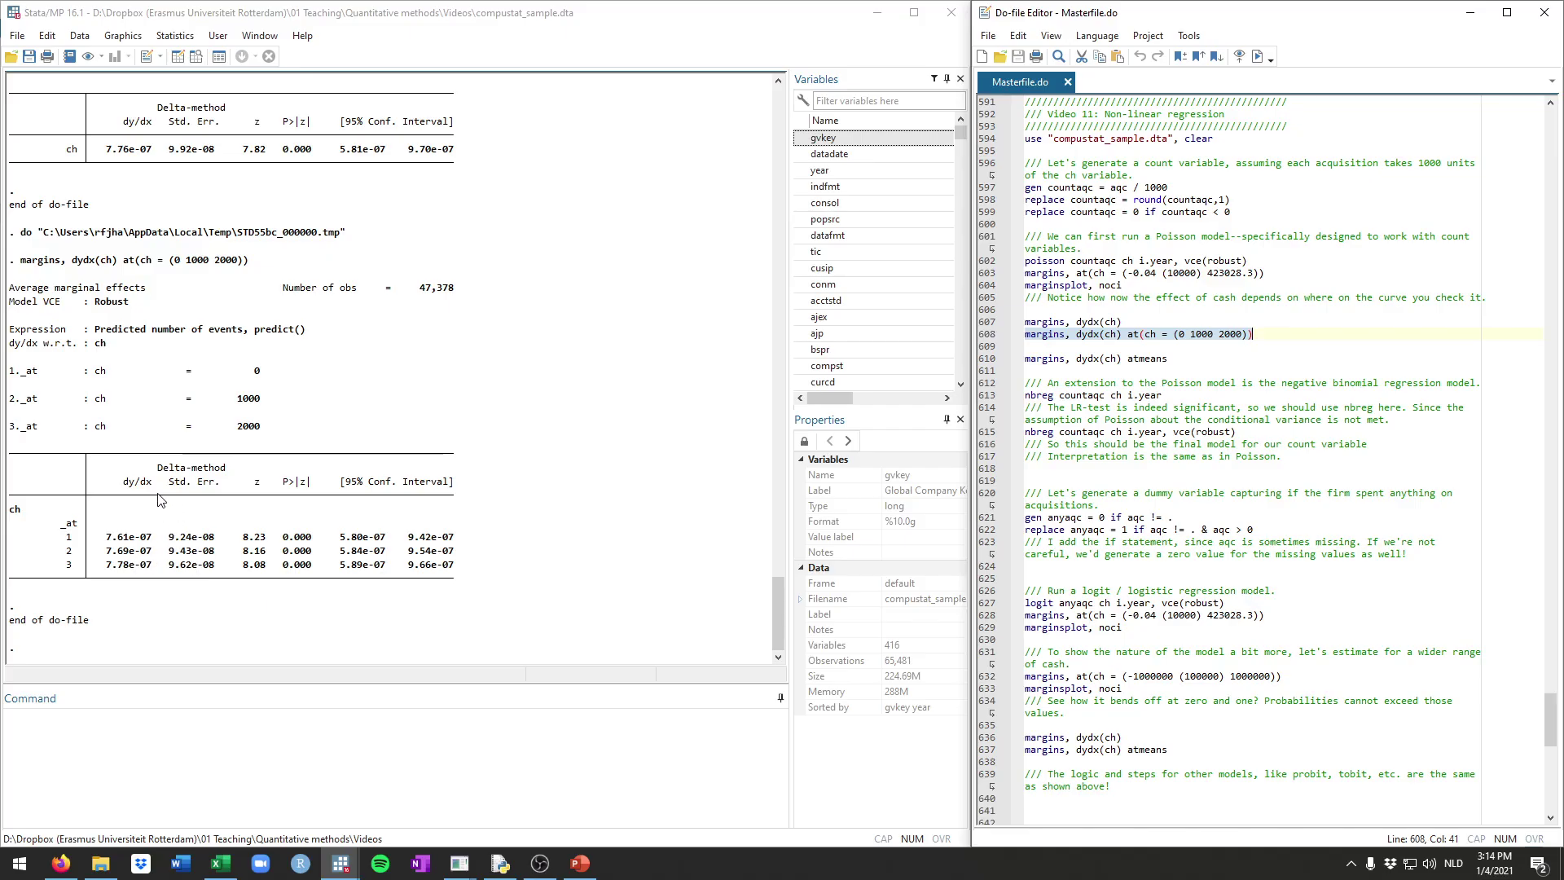
double_click(249, 399)
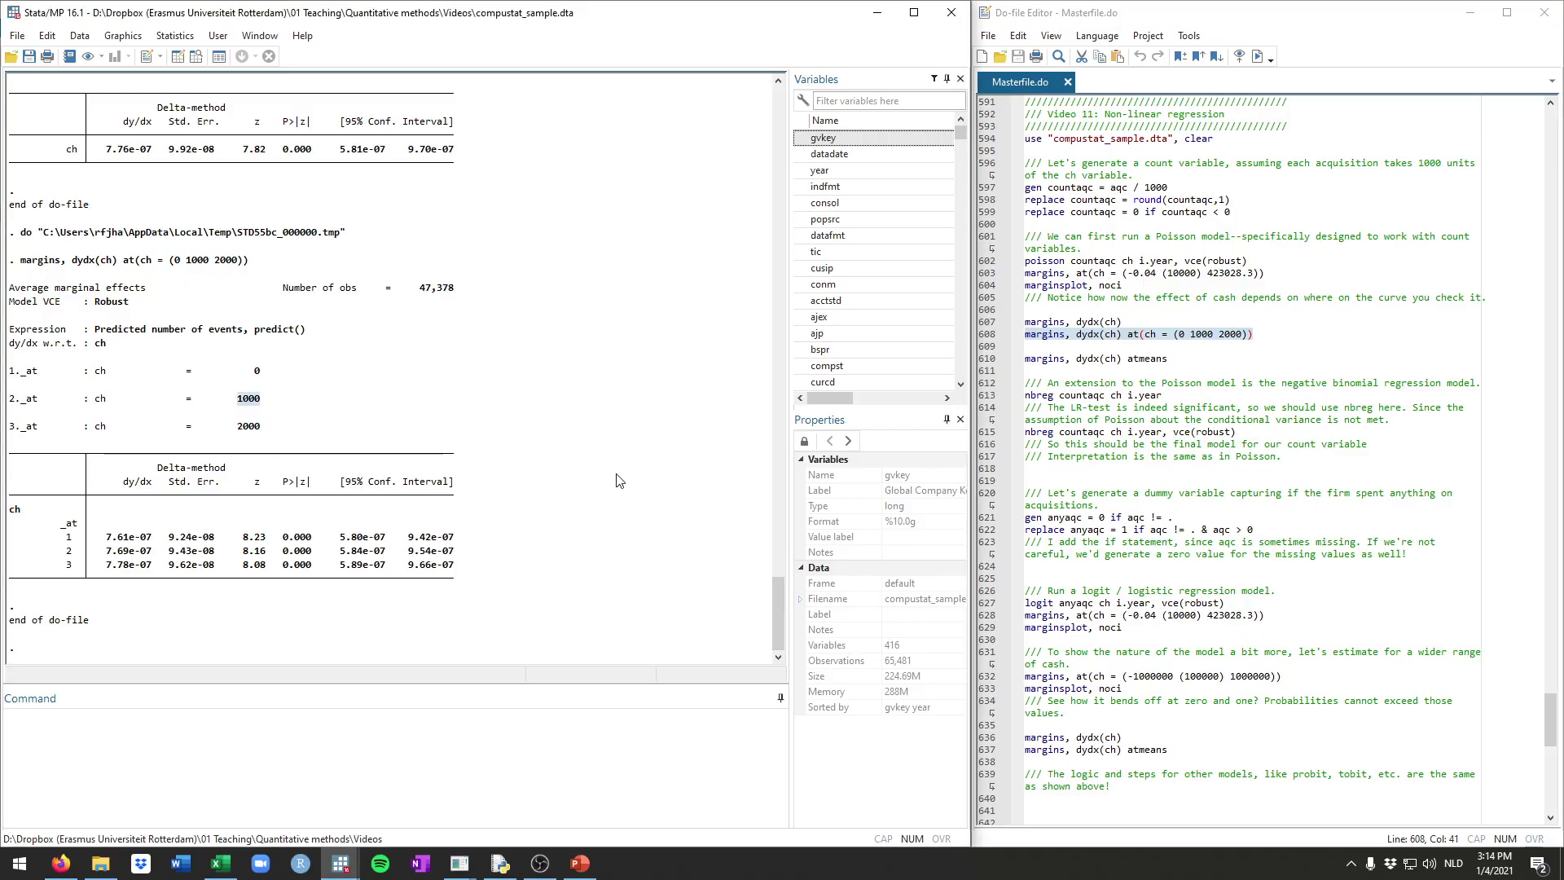
left_click(1130, 325)
key("shift+Home")
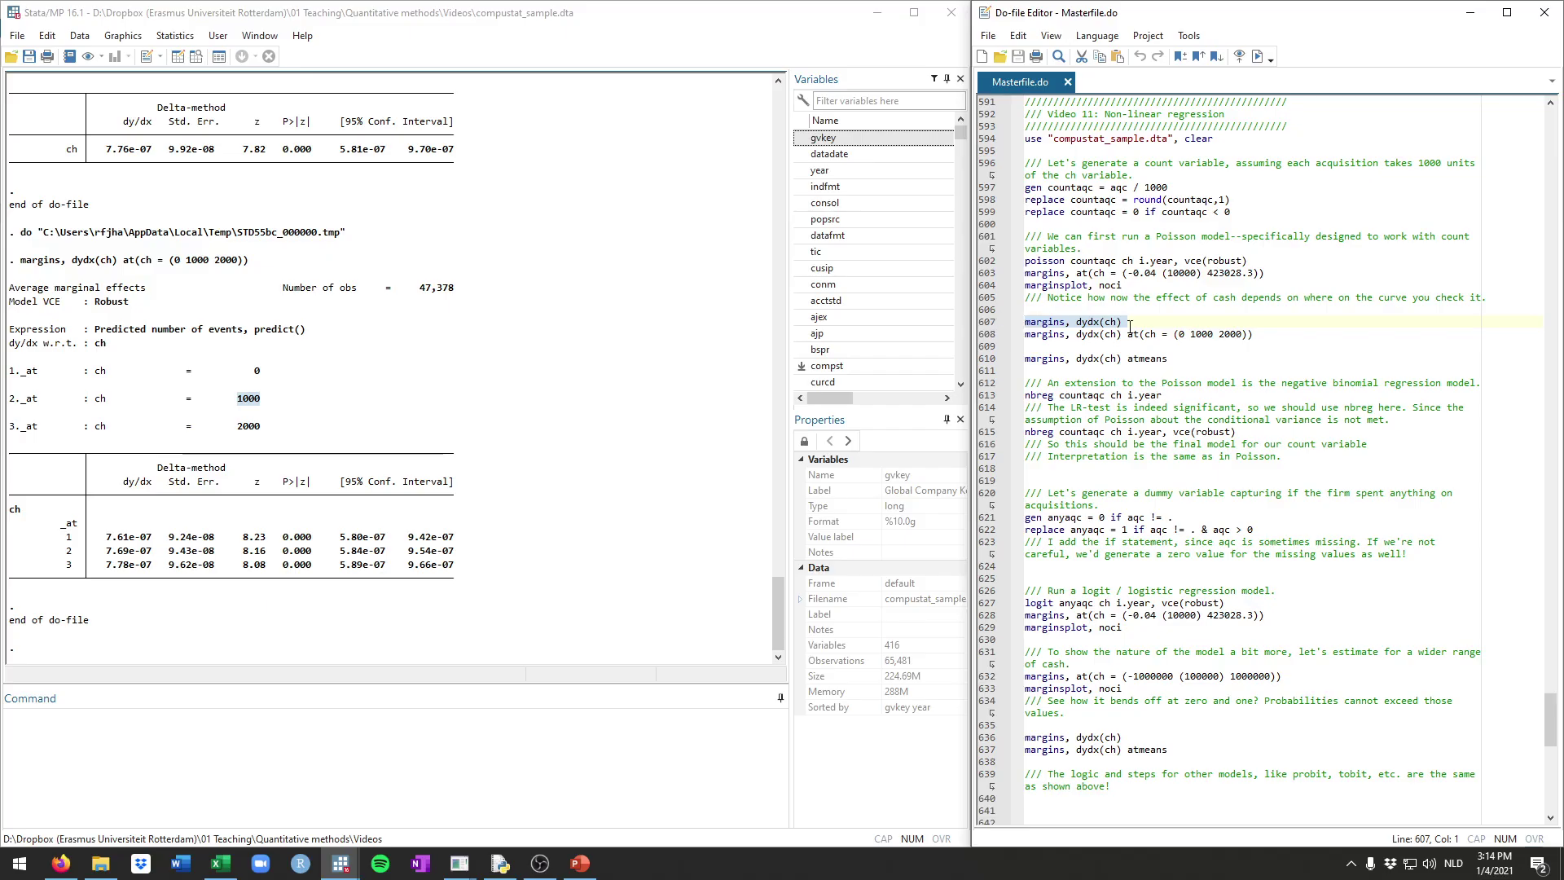
left_click_drag(1130, 325, 1018, 319)
left_click(1152, 328)
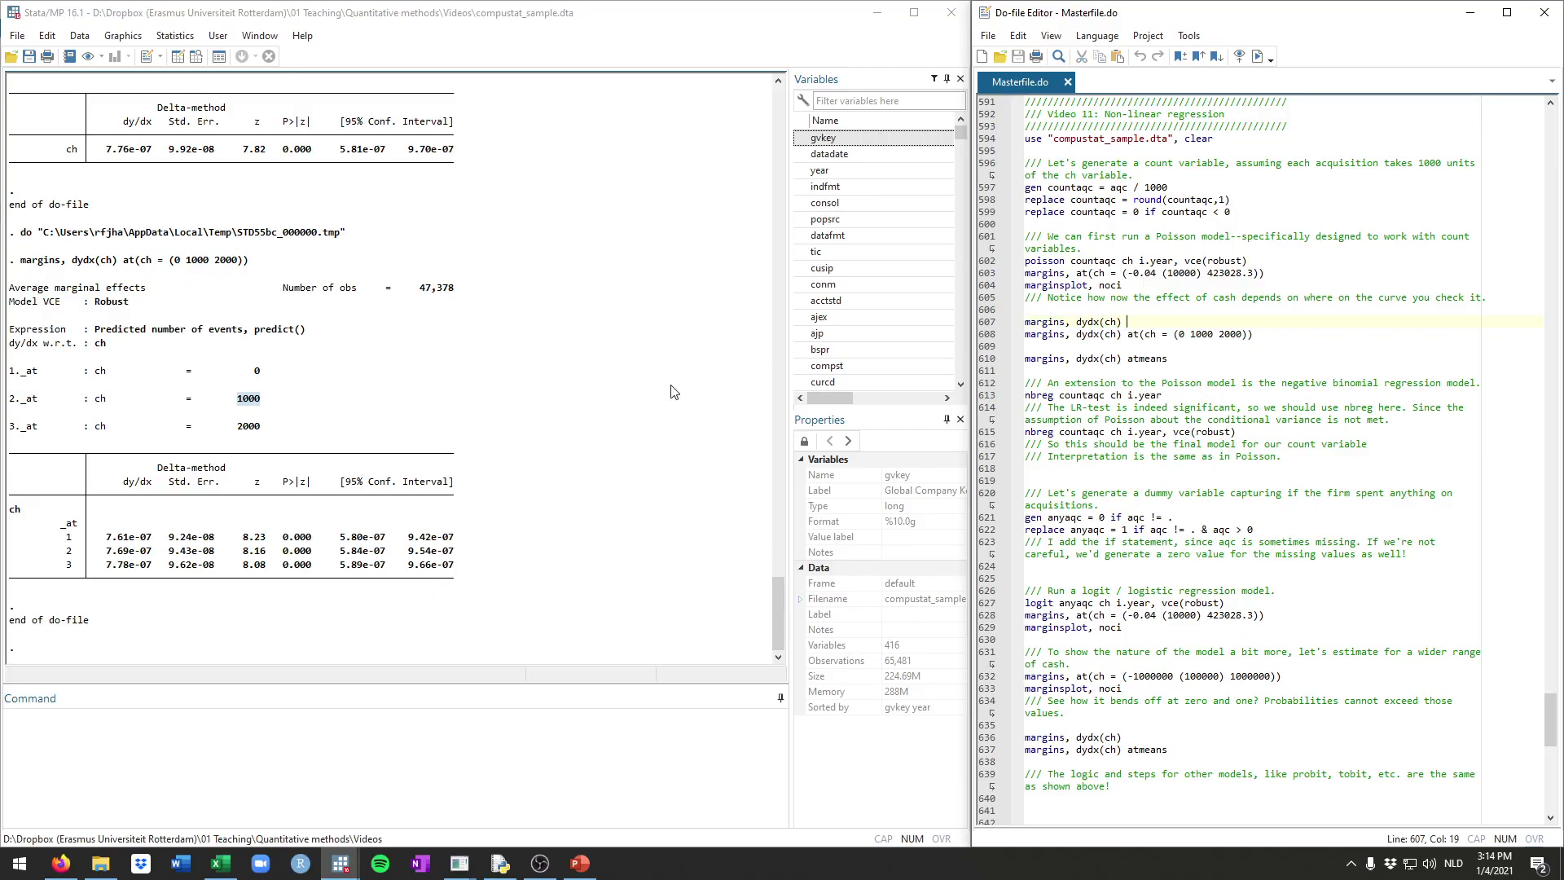
- Run margins, dydx(ch) atmeans: effect 7.31e-07 at mean cash 631.5587
left_click(1079, 346)
left_click(1089, 371)
key("shift+Up")
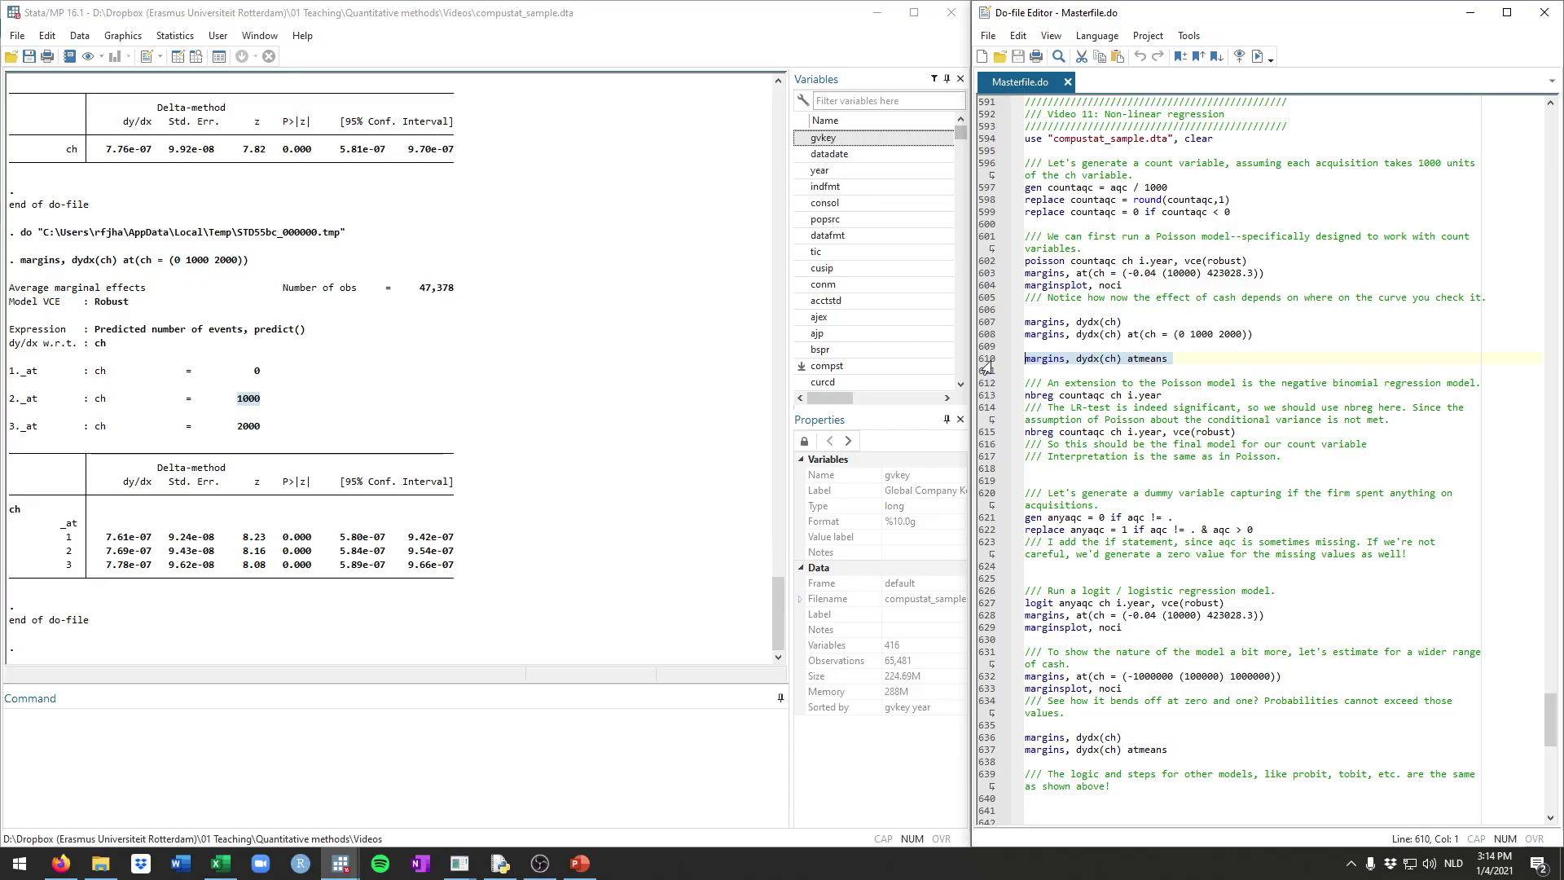
key("ctrl+d")
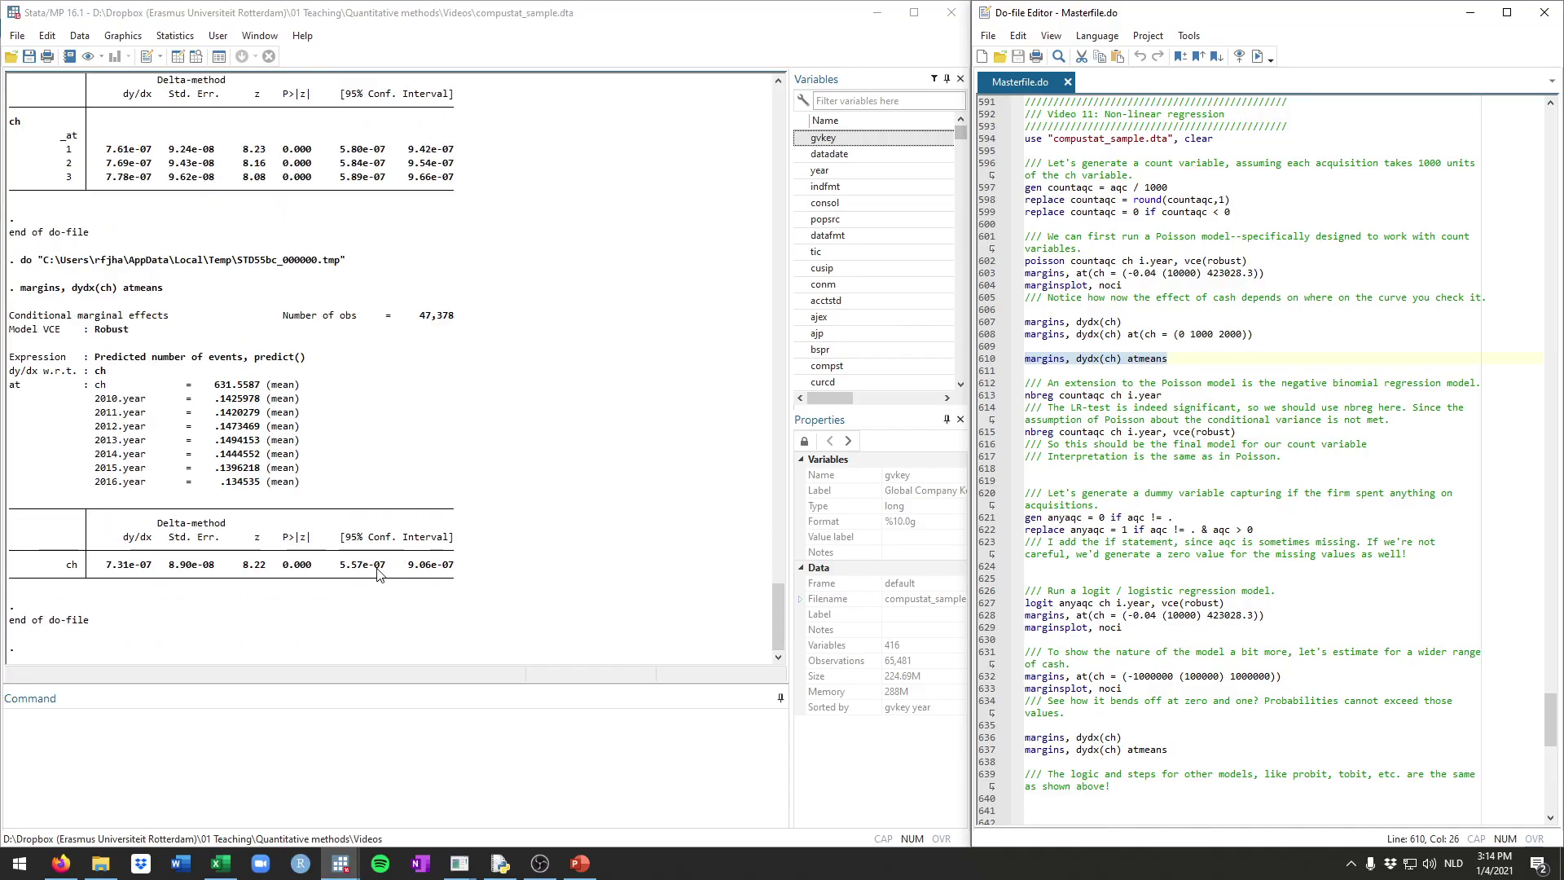
left_click_drag(1168, 359, 1129, 361)
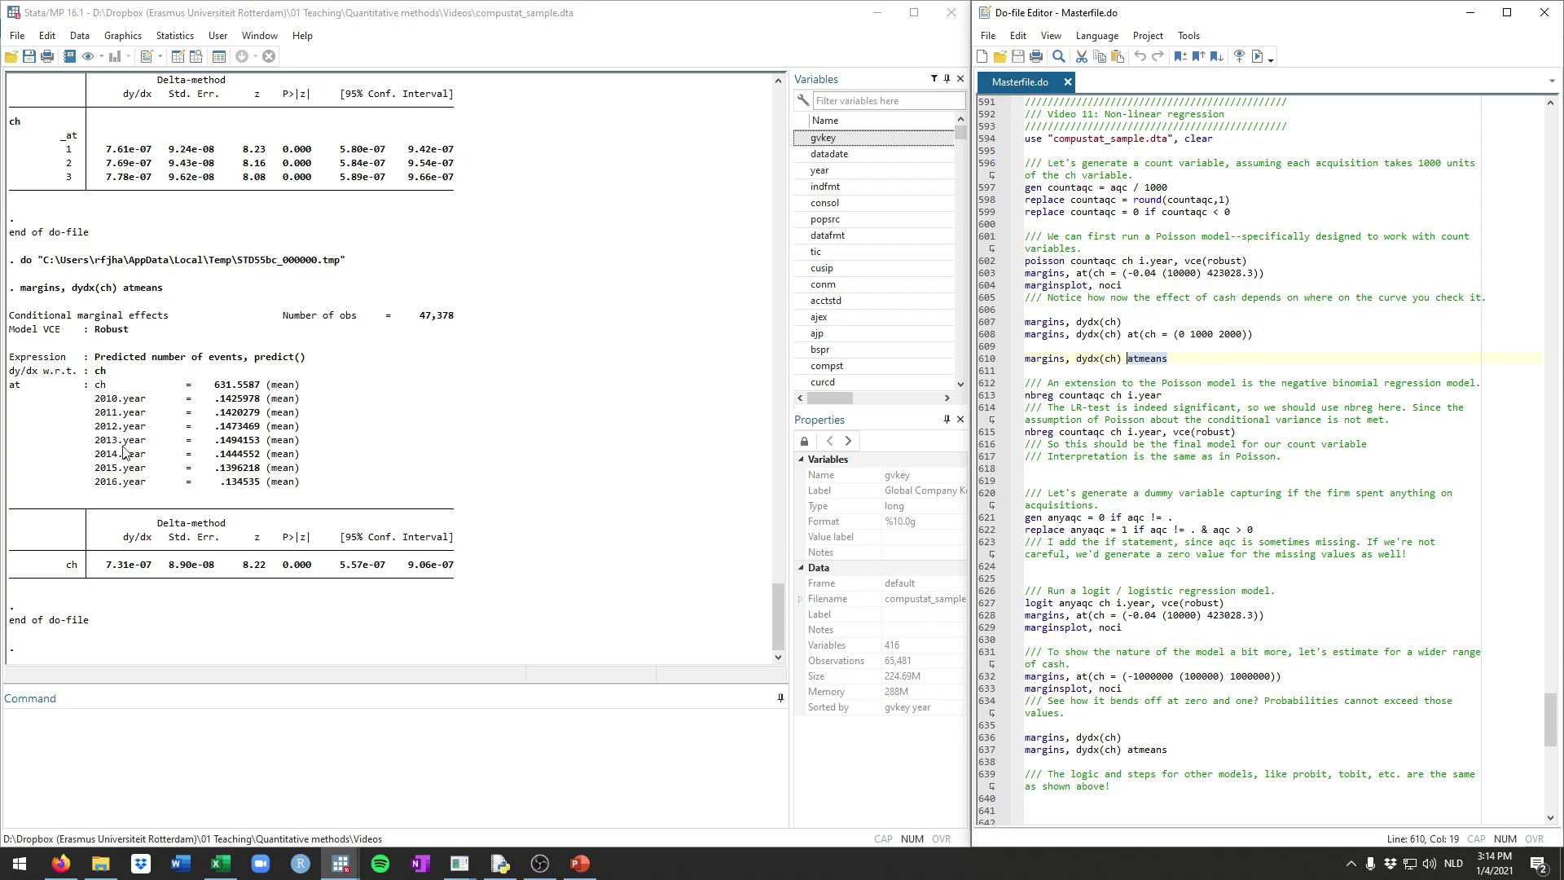
left_click_drag(215, 386, 257, 389)
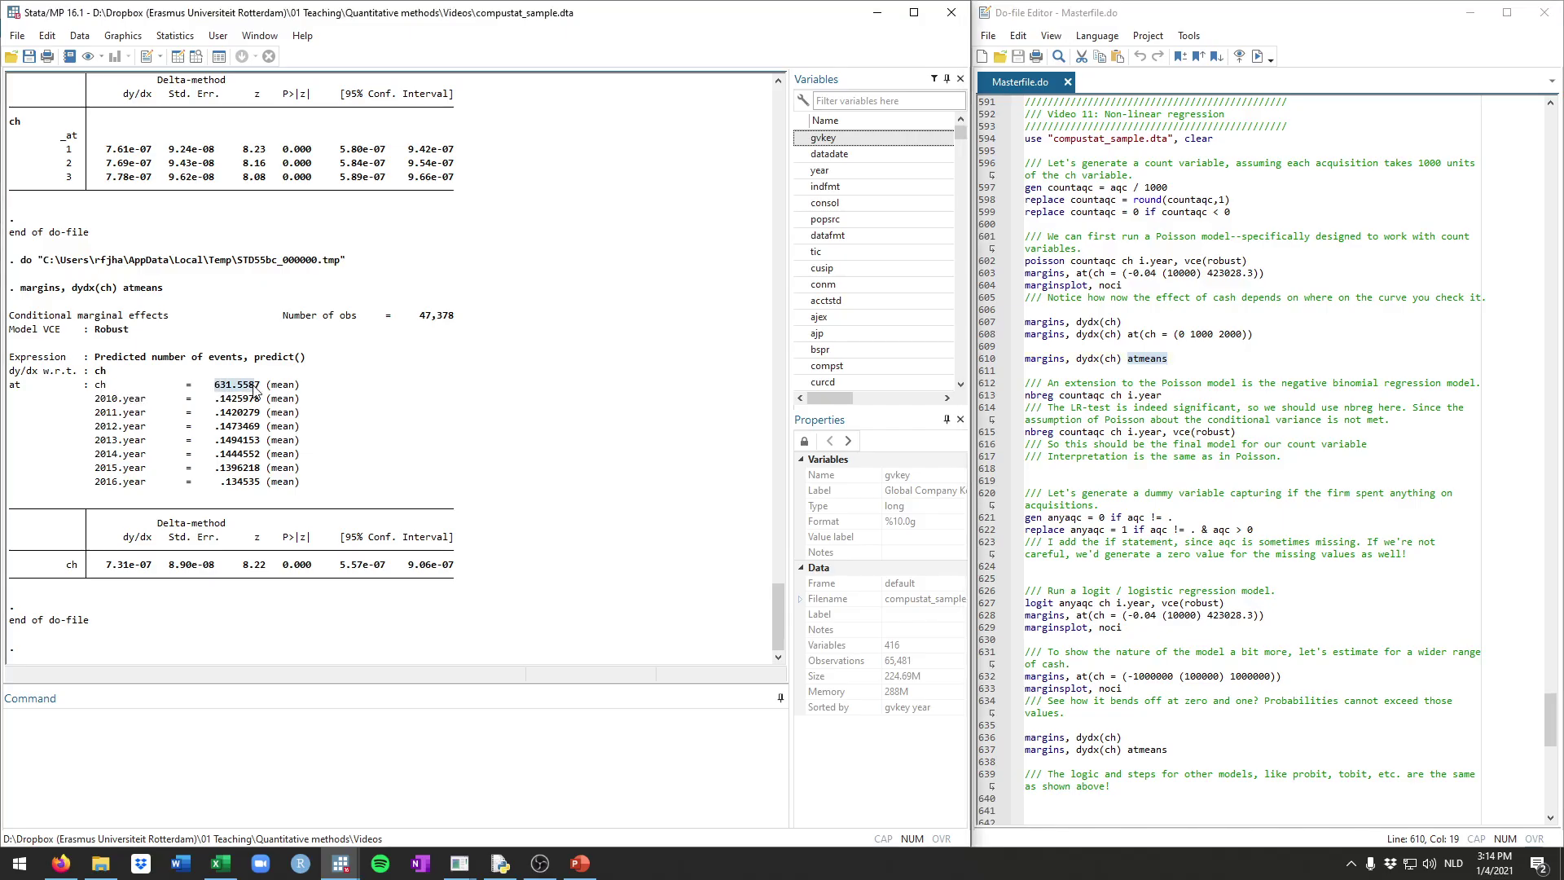
left_click(104, 390)
left_click_drag(214, 399, 259, 455)
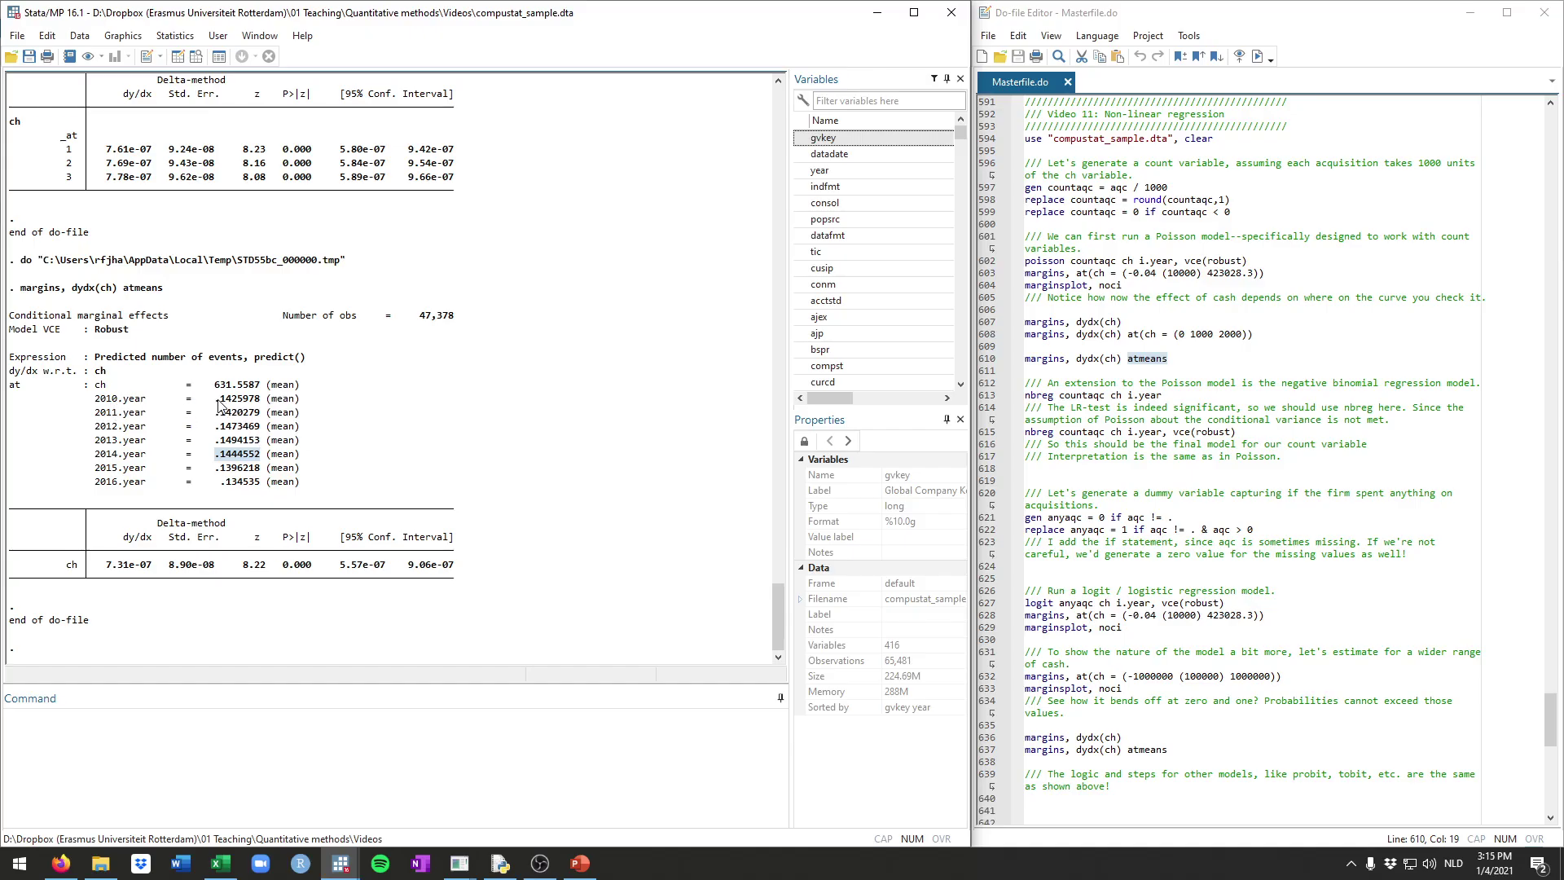
left_click_drag(216, 398, 226, 408)
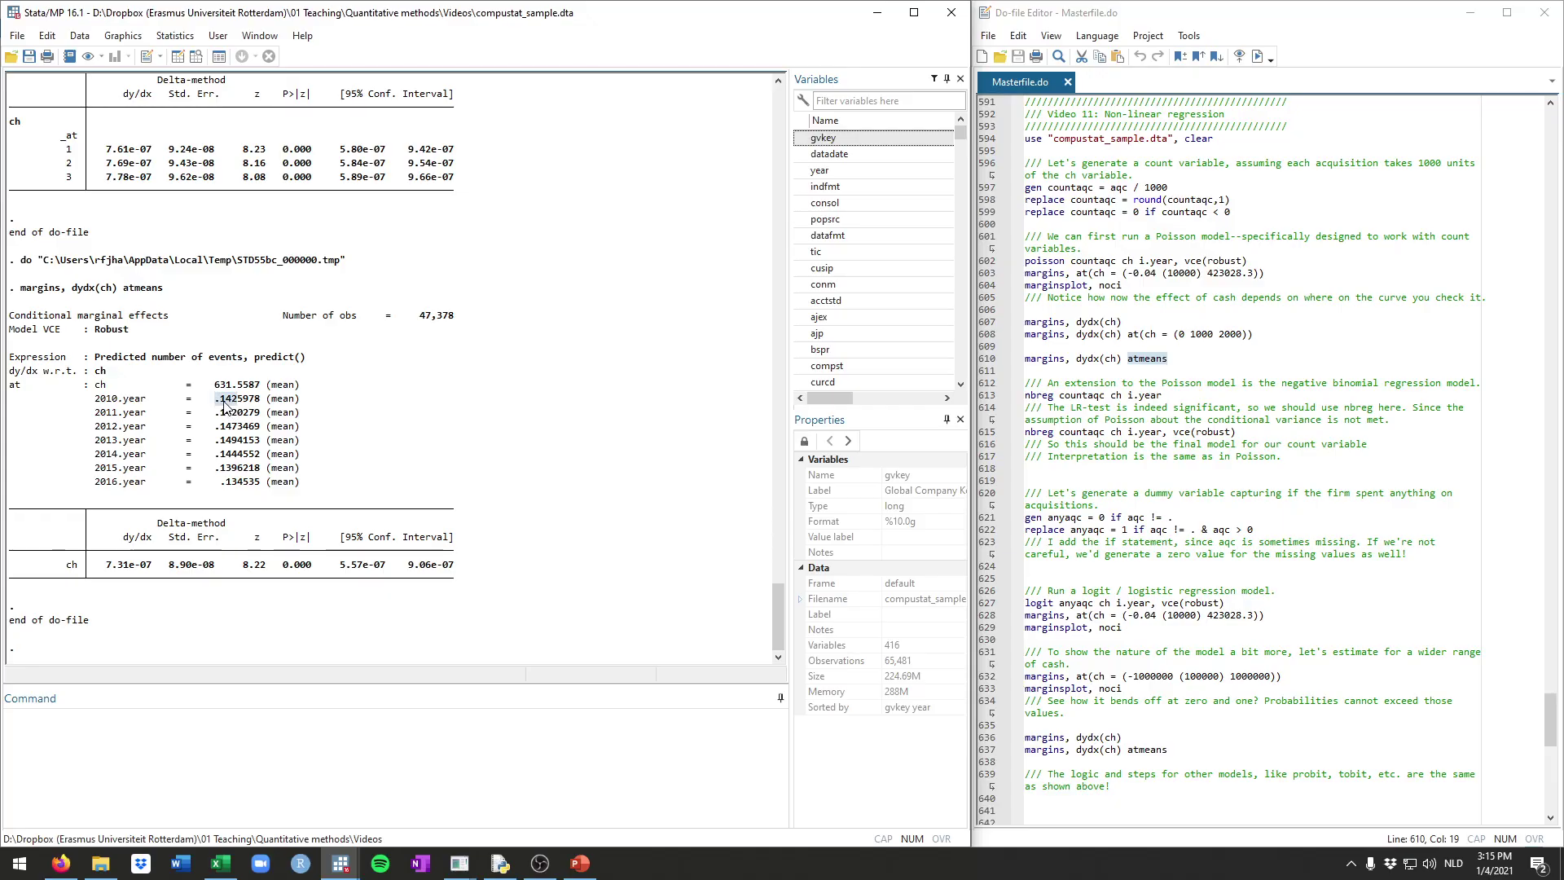
- Compare the dydx(ch) and atmeans commands, then add a blank line before the nbreg section
left_click_drag(1127, 321, 1025, 322)
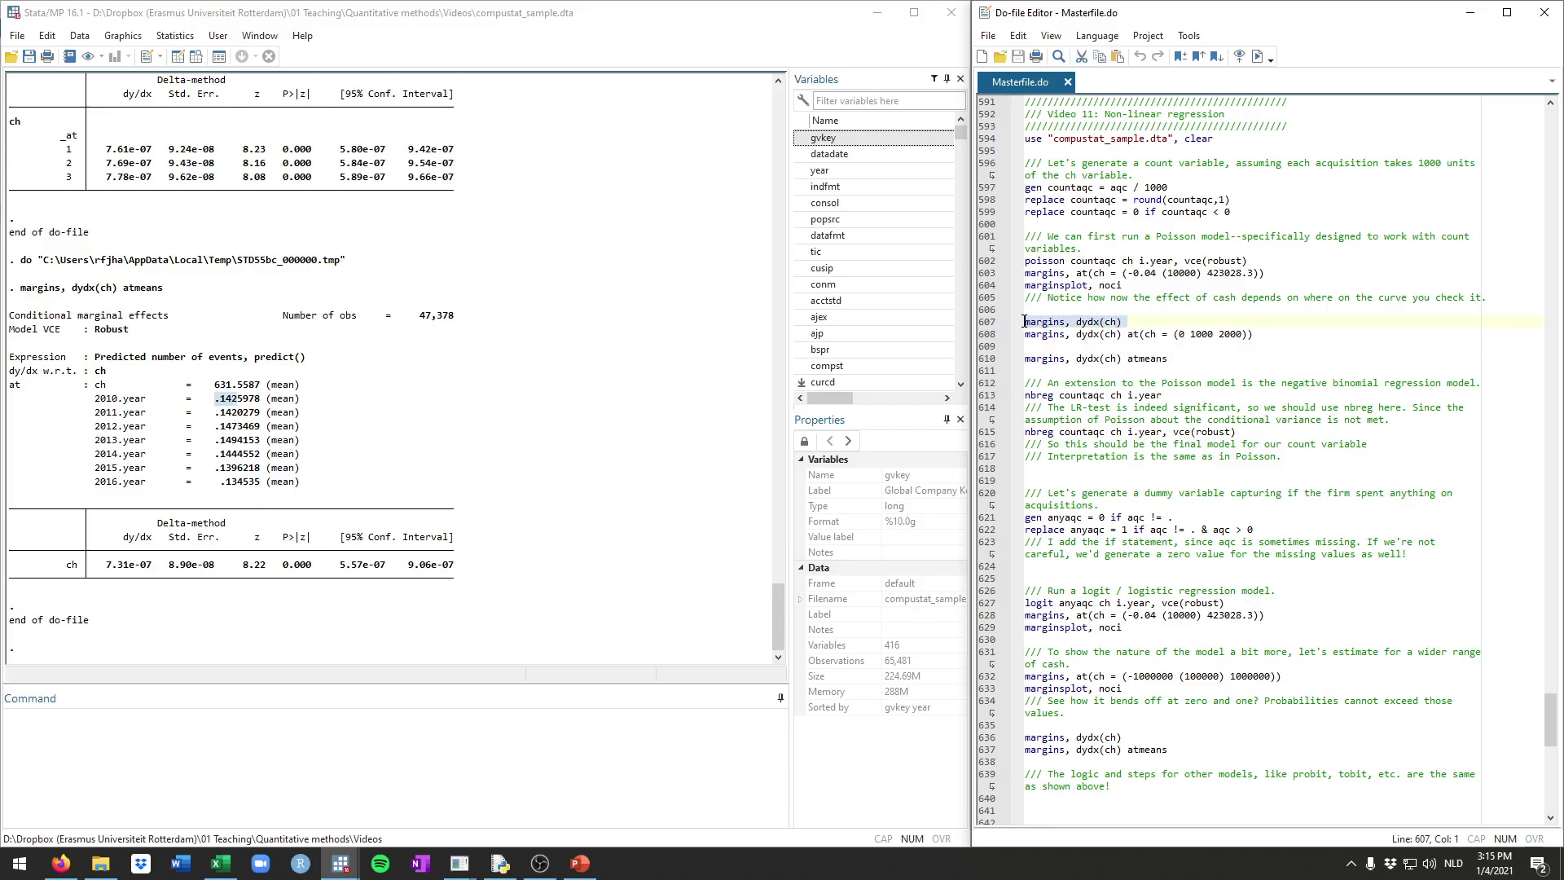
left_click(1130, 322)
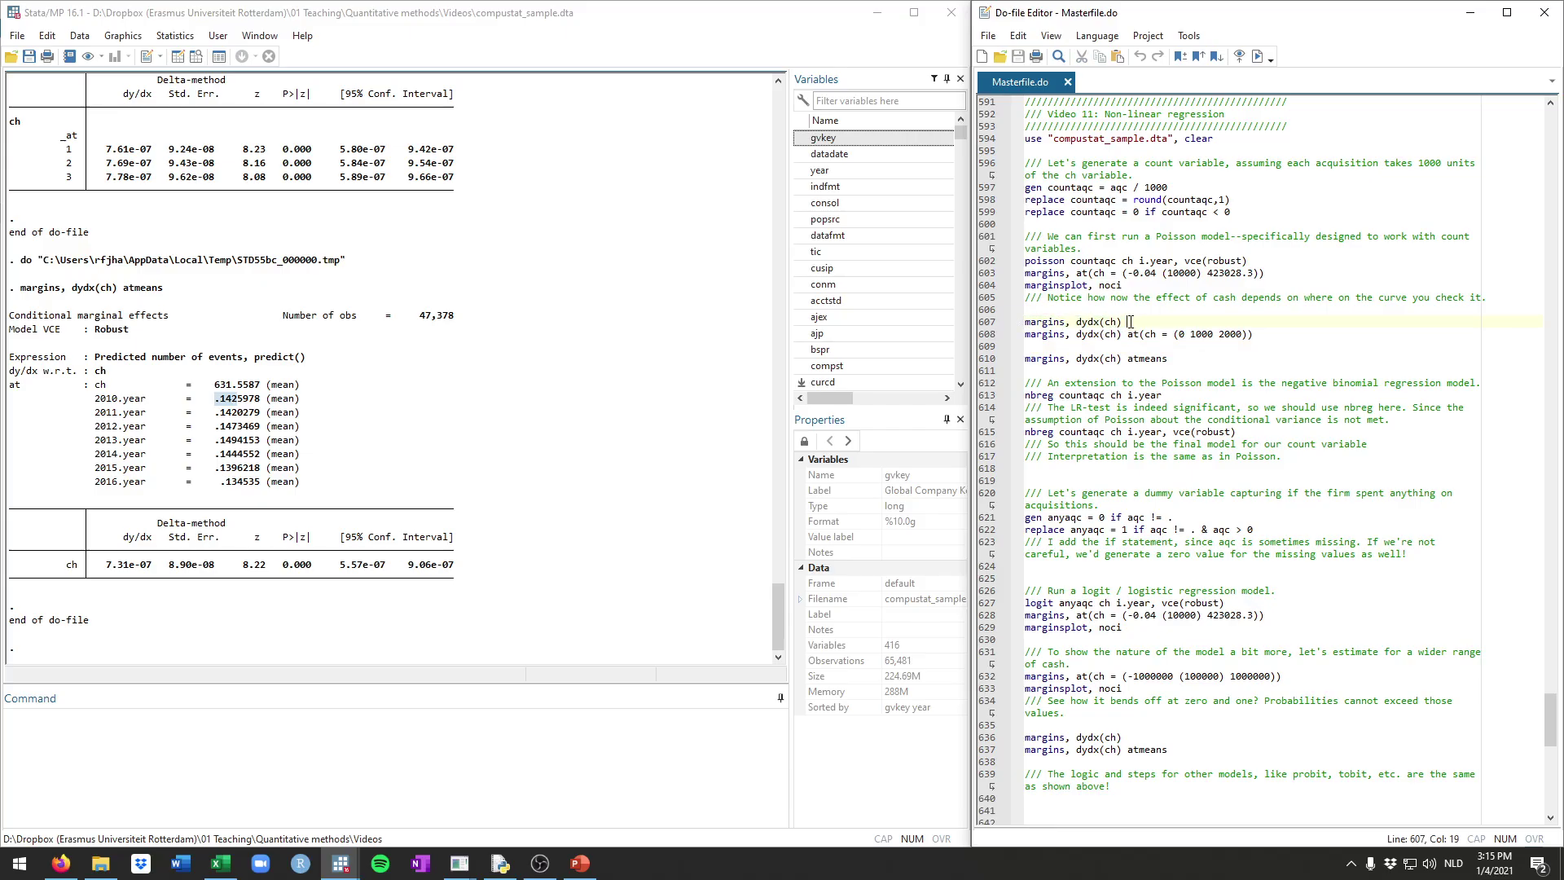
left_click_drag(1130, 322, 1024, 321)
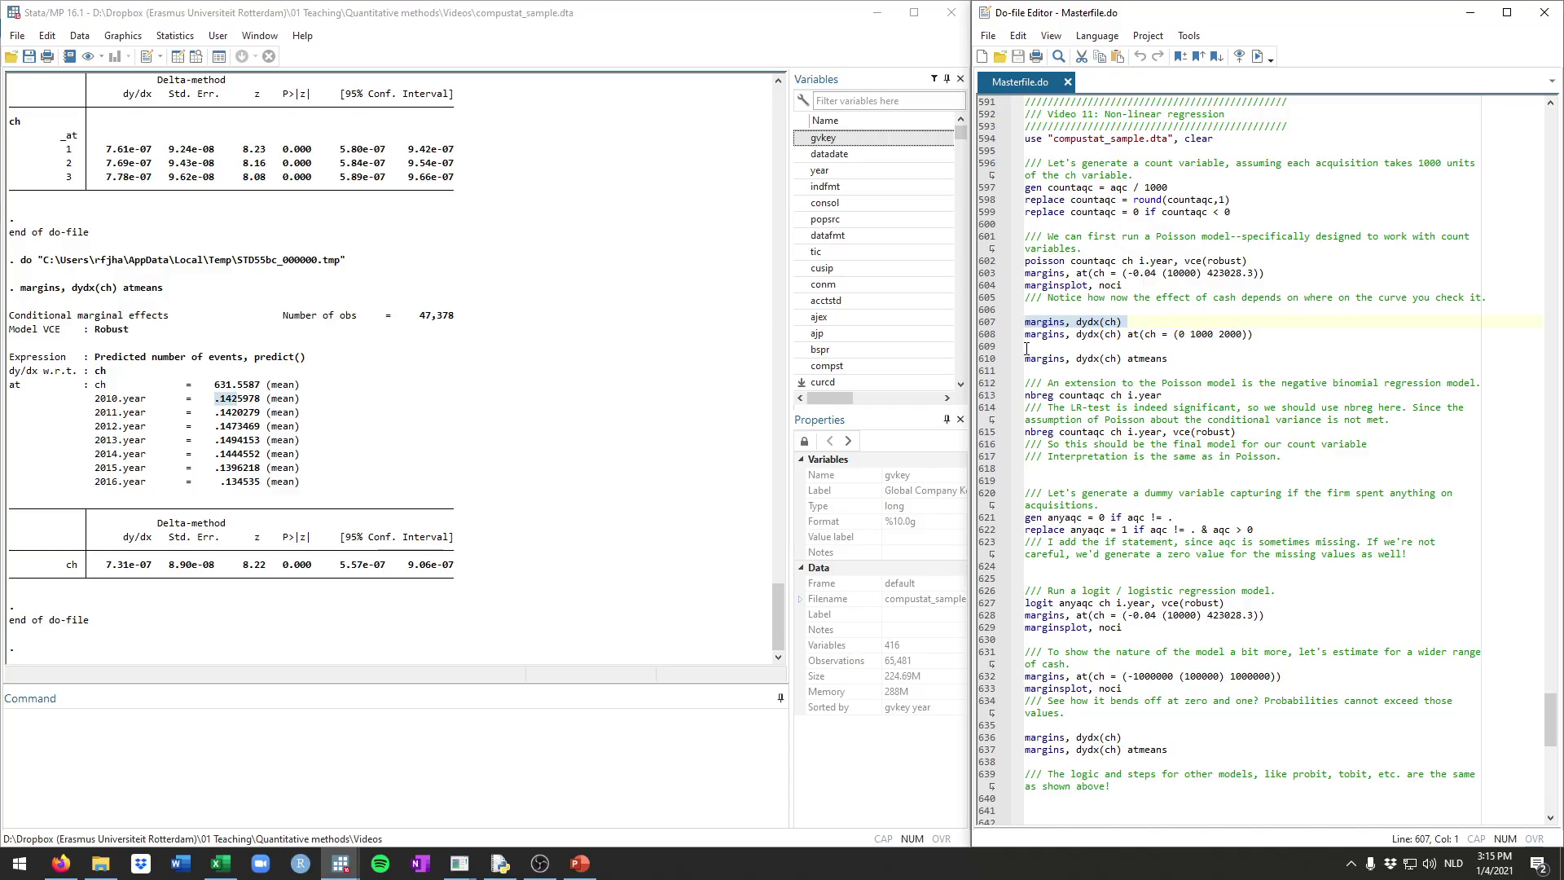
left_click(1136, 322)
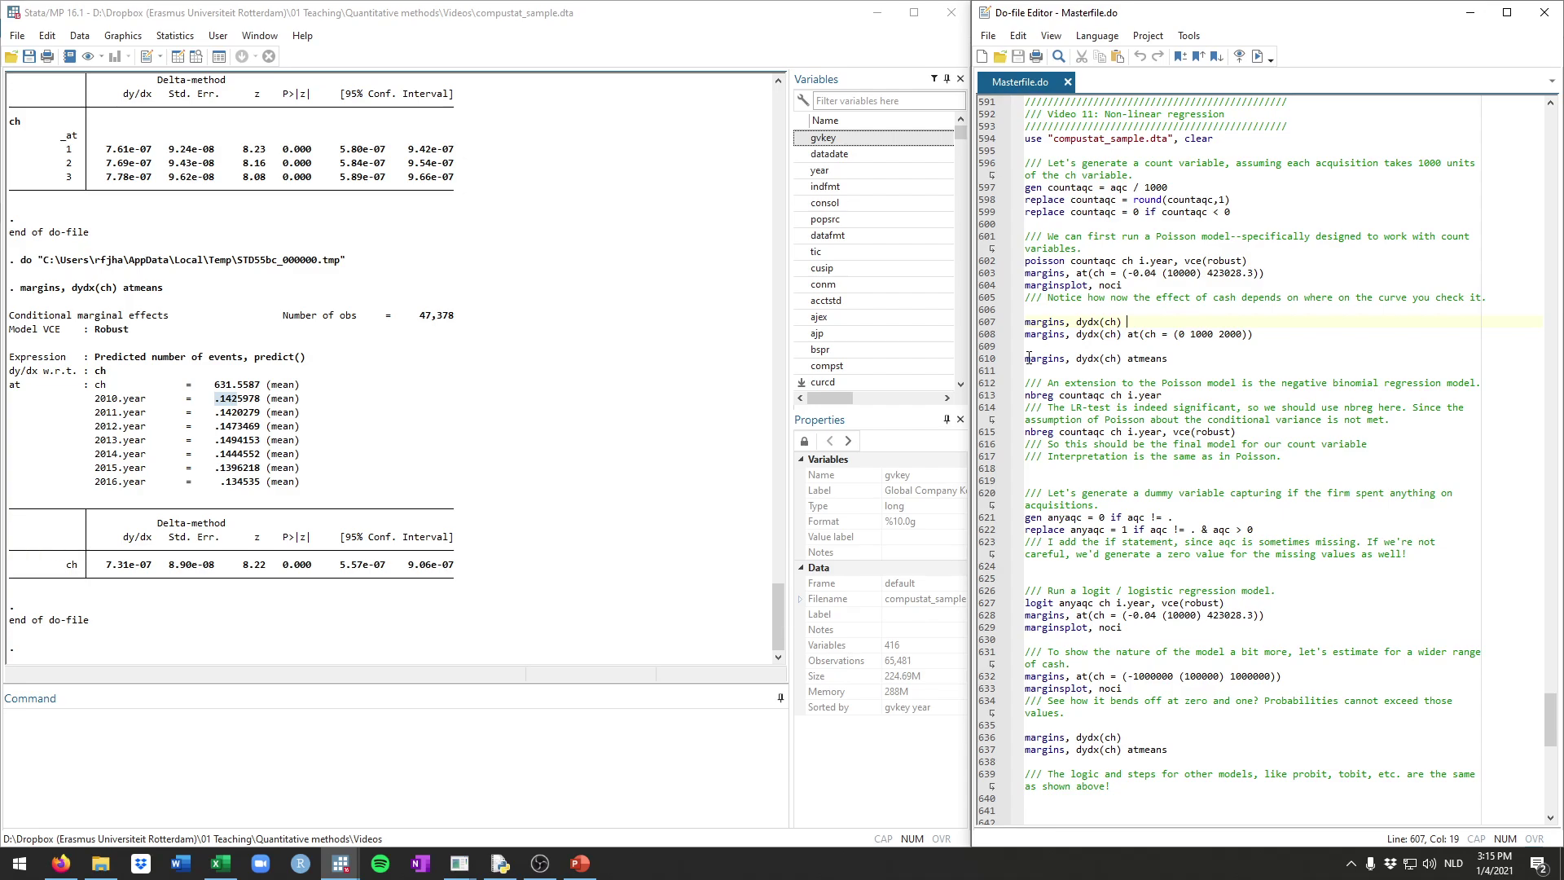
left_click(1069, 369)
left_click_drag(1163, 366, 1025, 358)
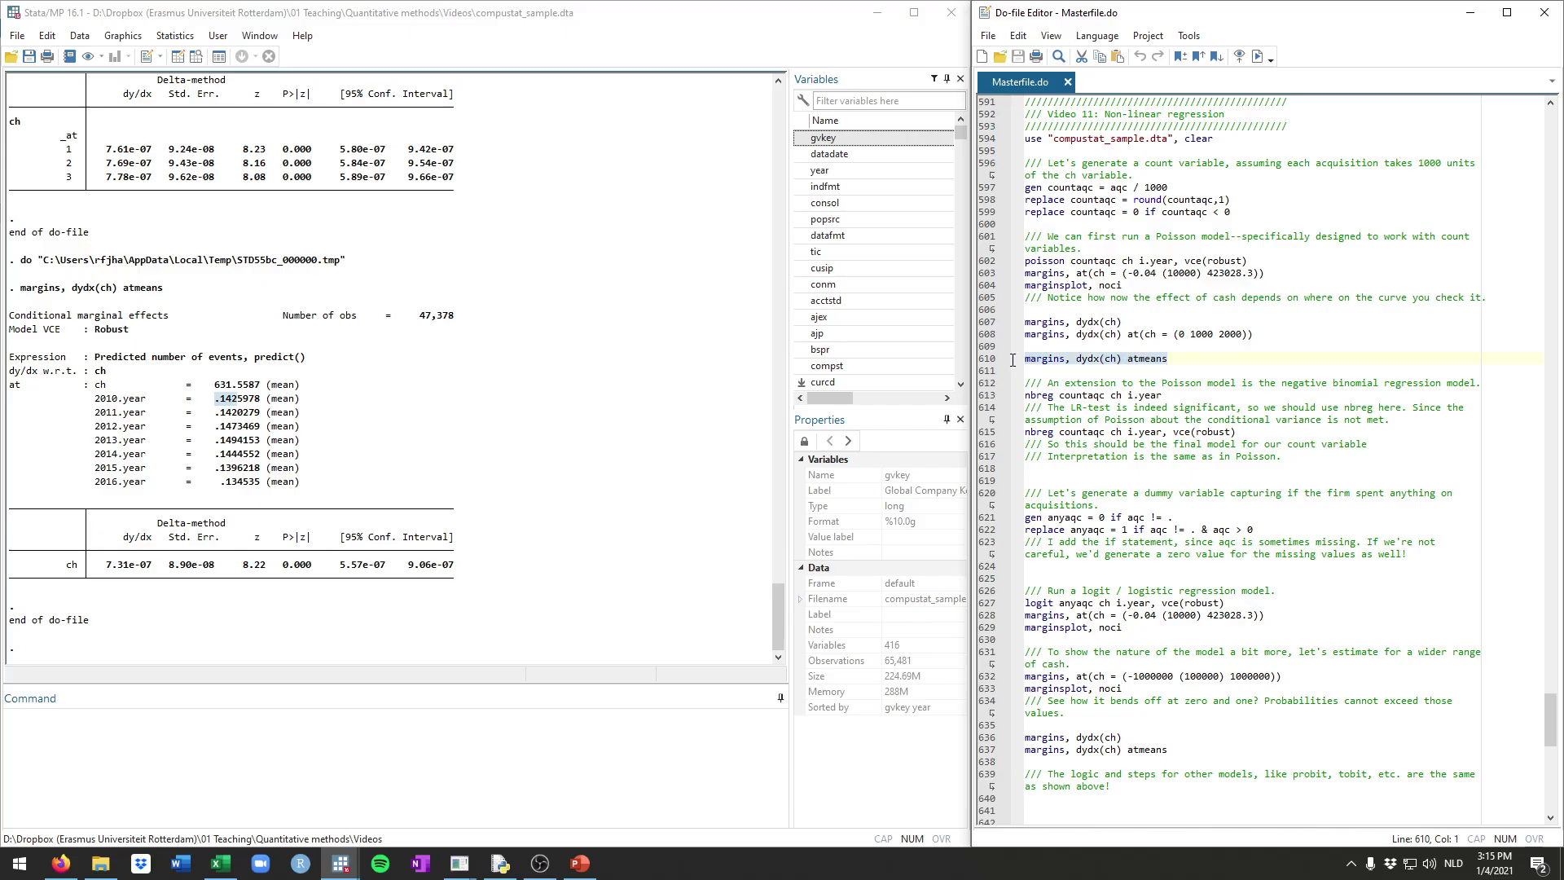
left_click(1029, 367)
key("shift+Up")
left_click(1006, 323)
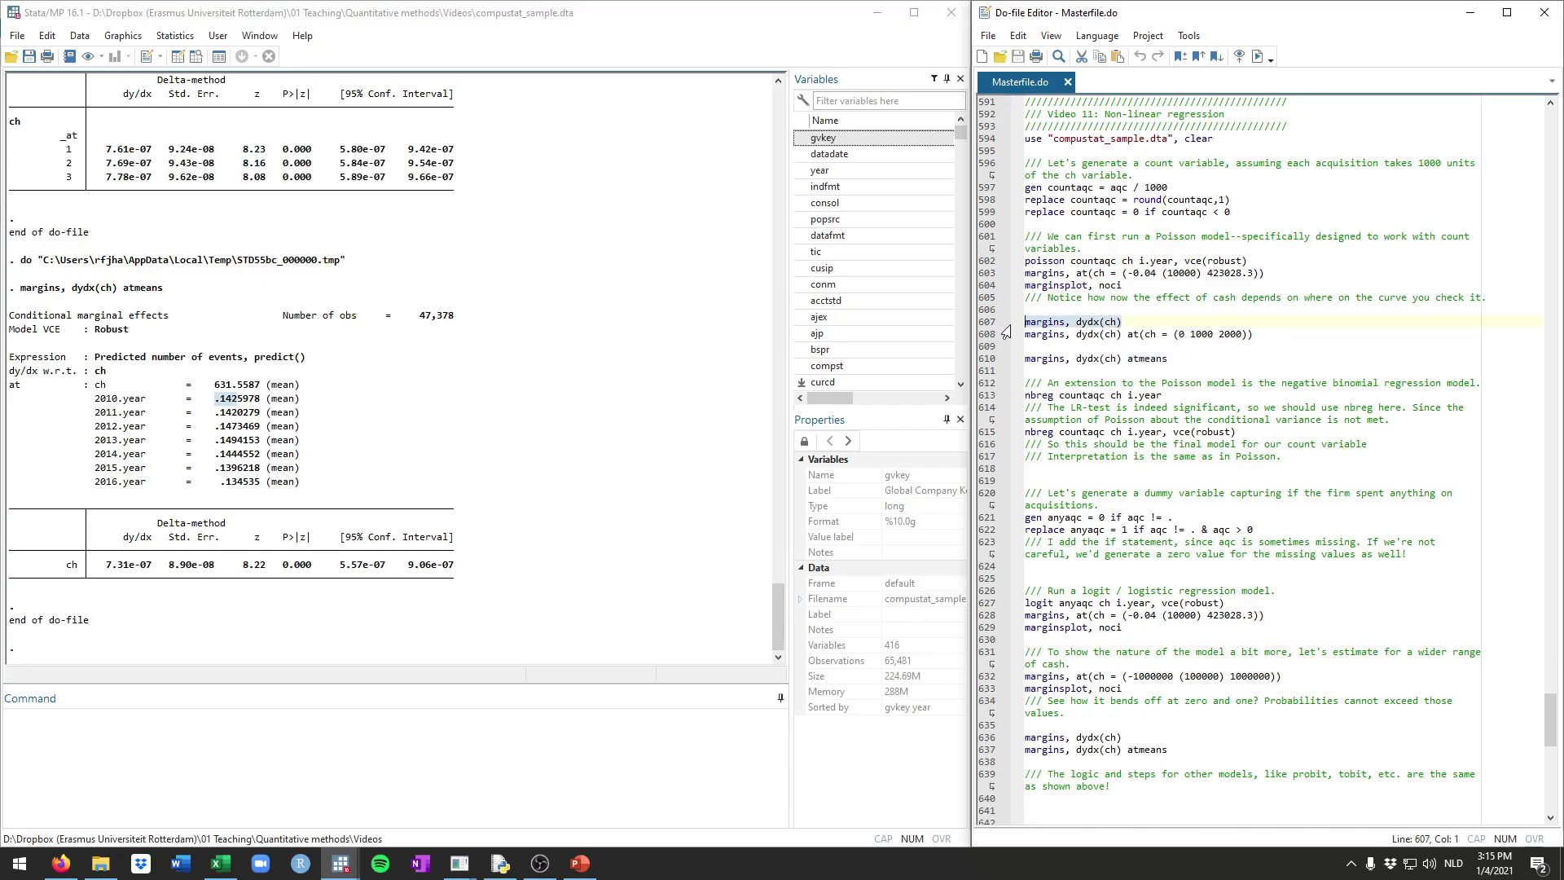
left_click(1010, 360)
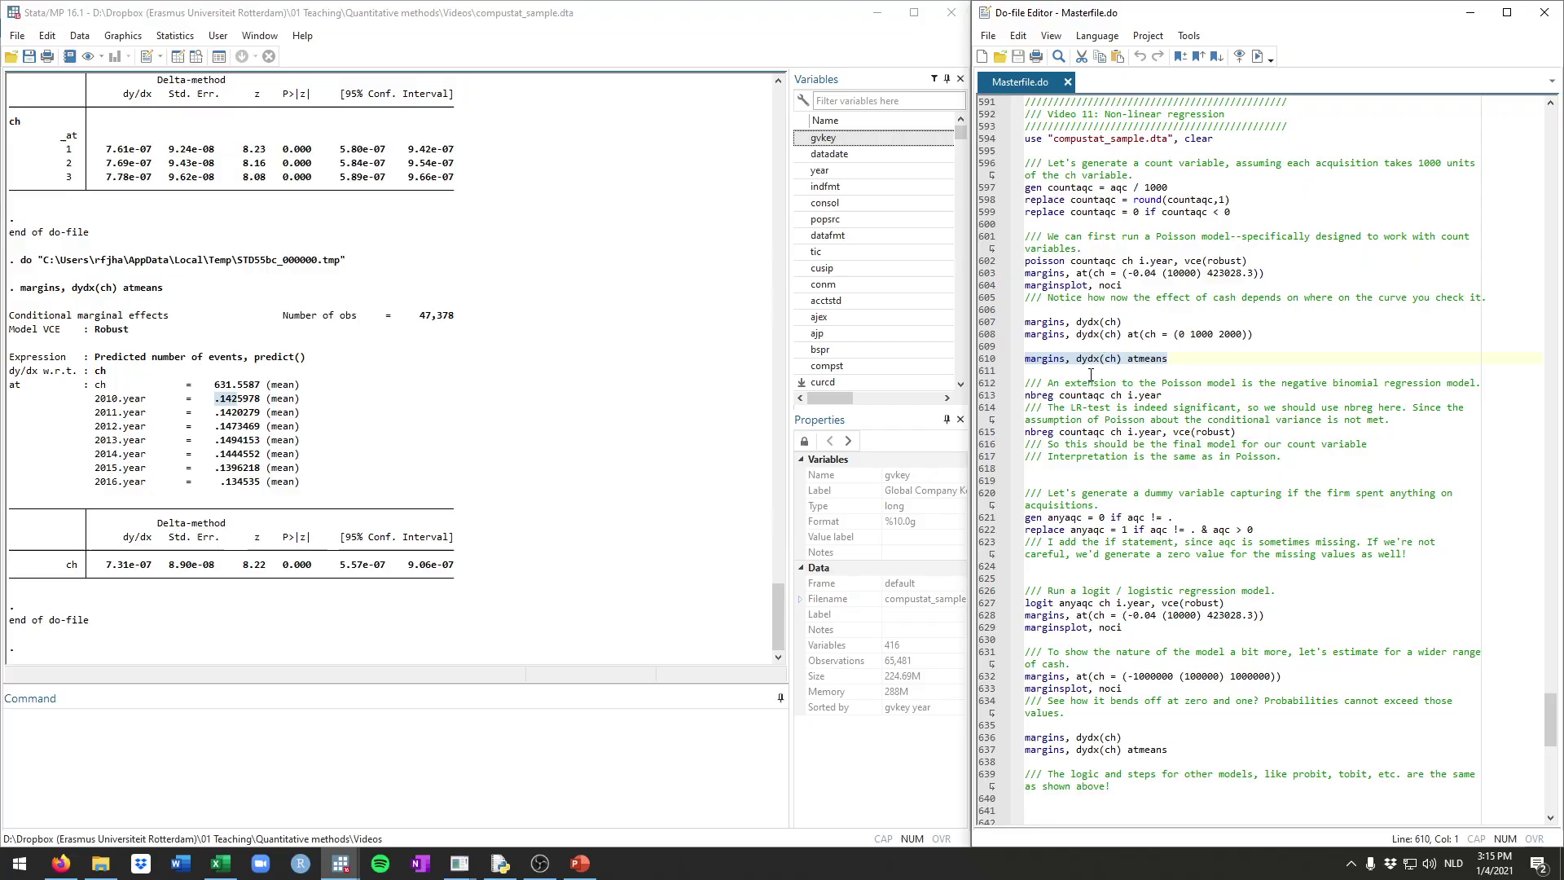
left_click(1045, 372)
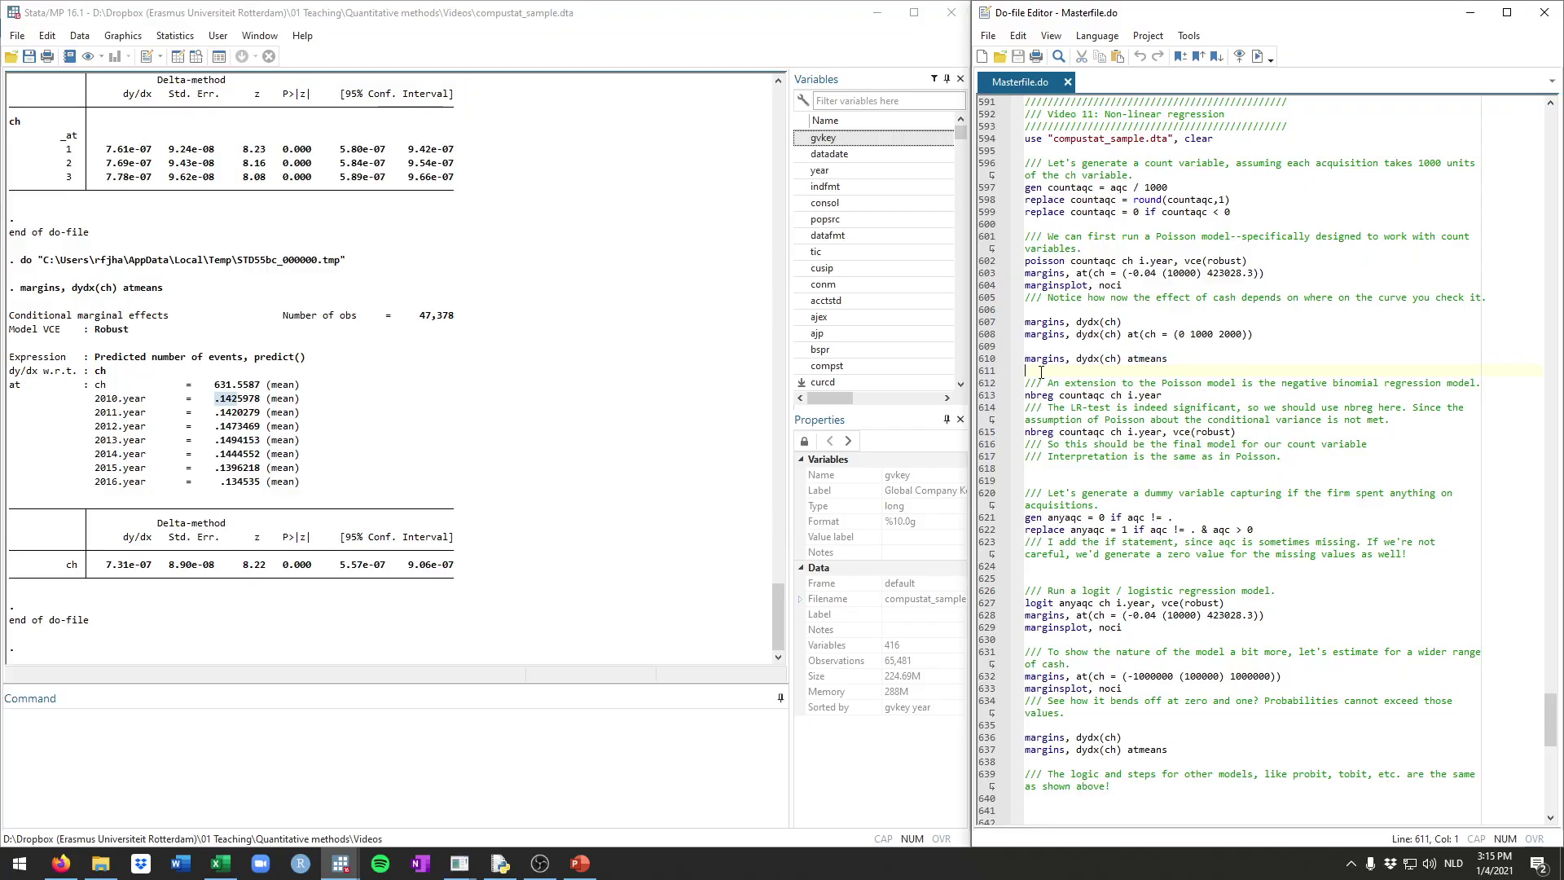
left_click(1012, 362)
left_click(1125, 369)
scroll(1147, 385, "down", 1)
key("Return")
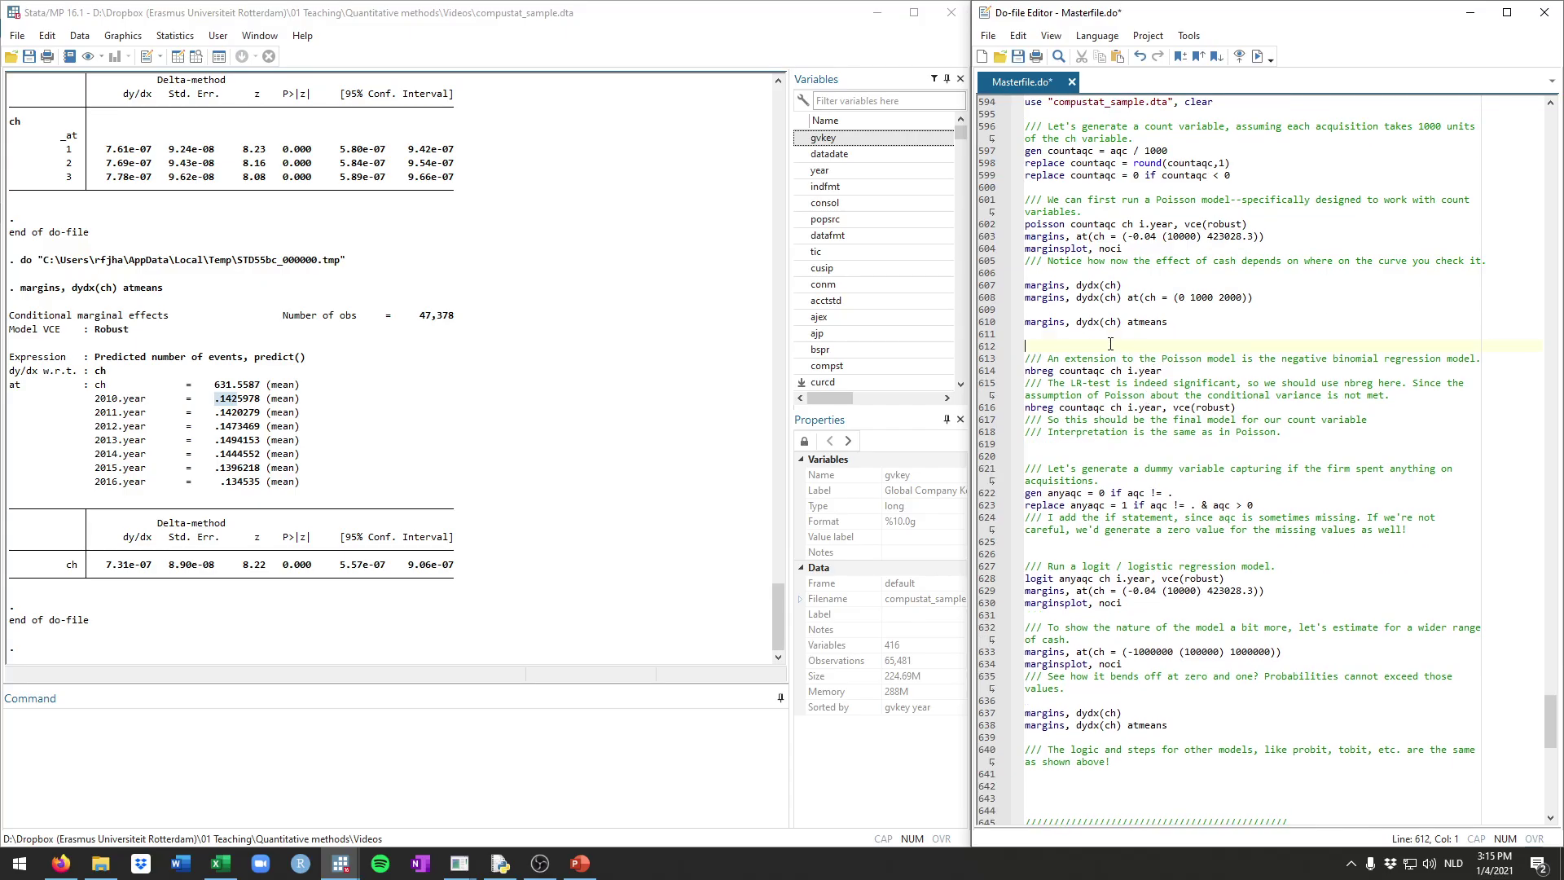
- Estimate nbreg countaqc ch i.year and check the significant LR test of alpha=0
left_click(1186, 371)
left_click_drag(1176, 371, 1022, 373)
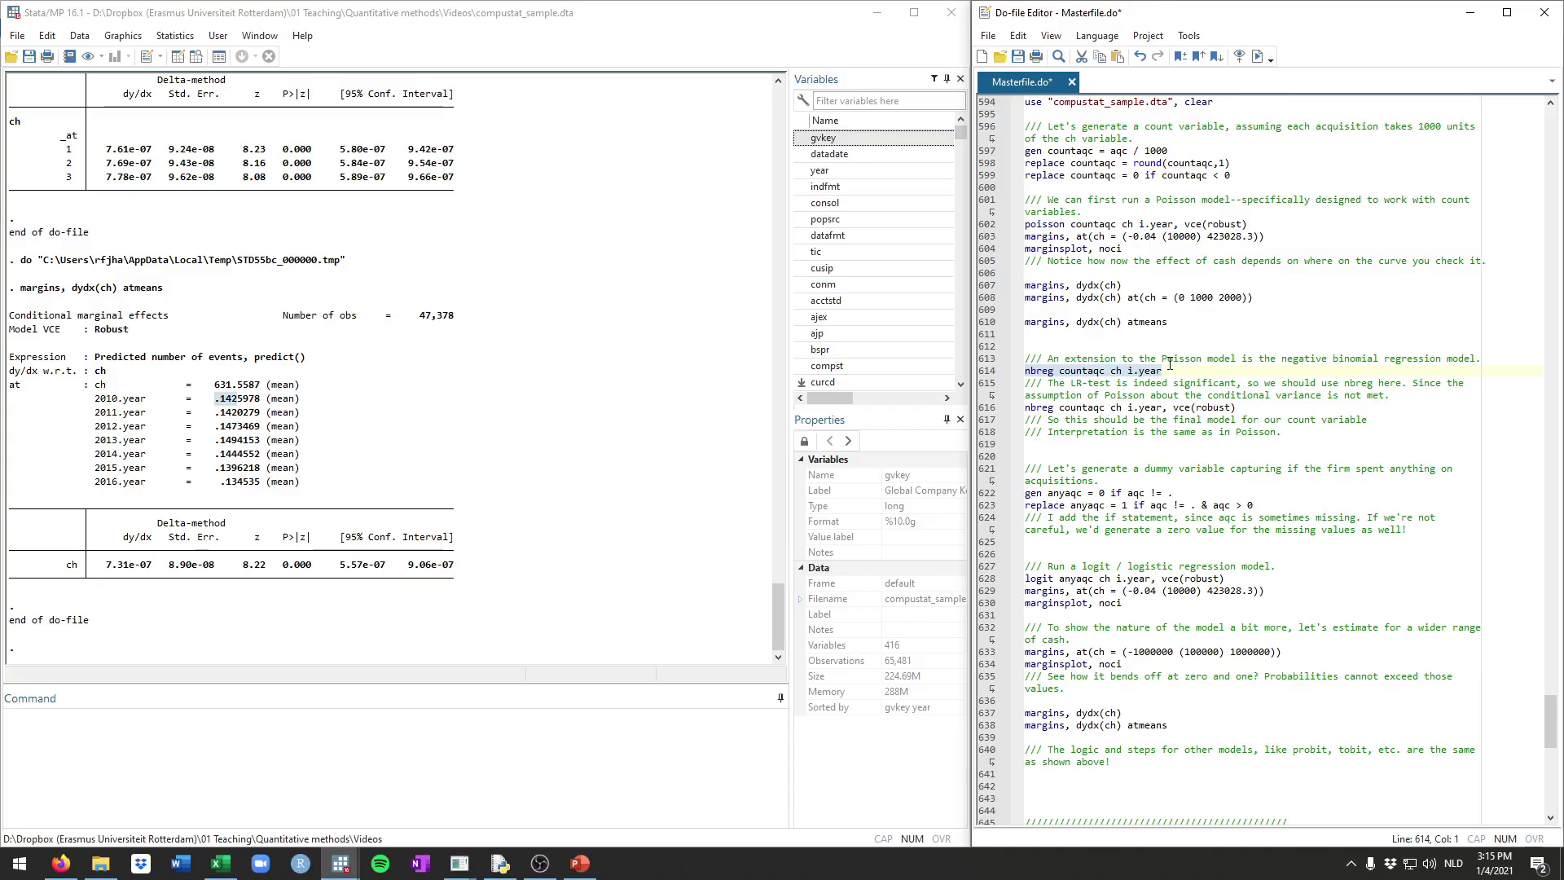
double_click(1049, 373)
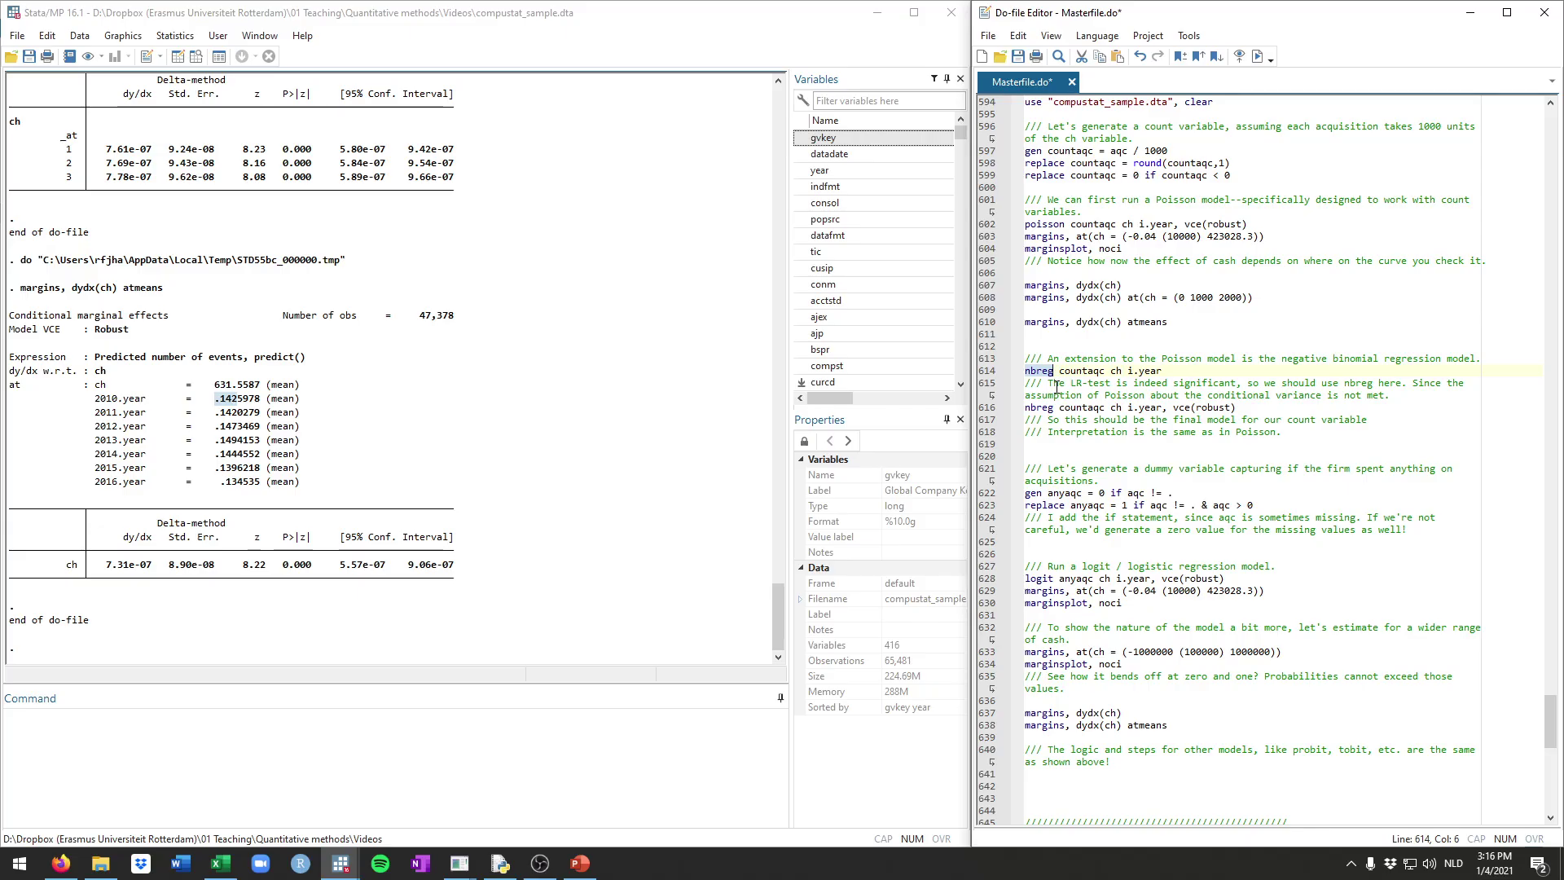
left_click_drag(1181, 372, 1025, 374)
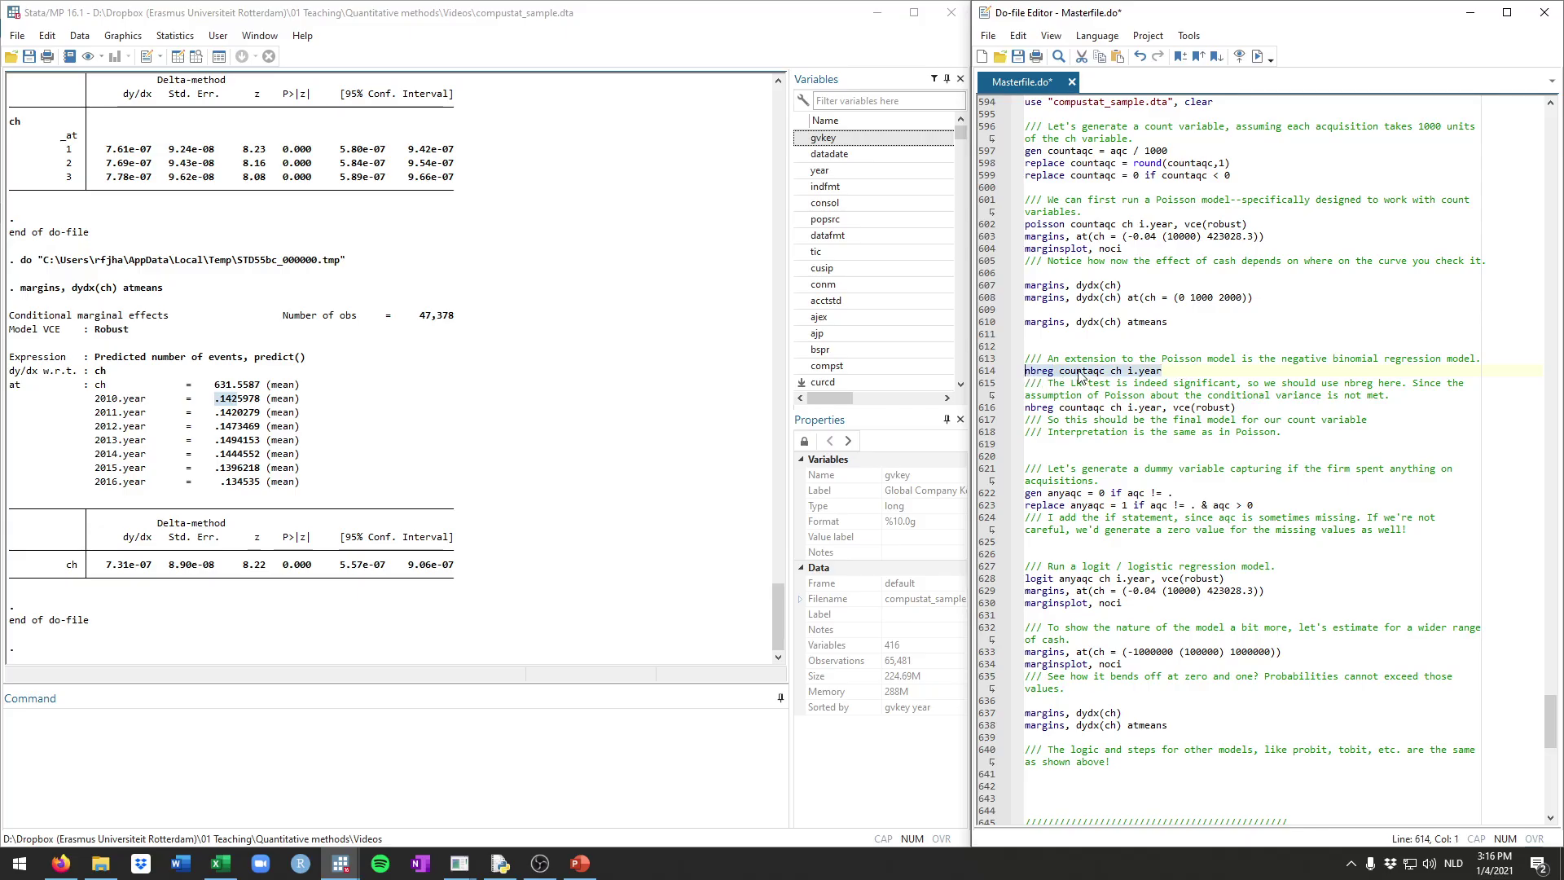
key("ctrl+d")
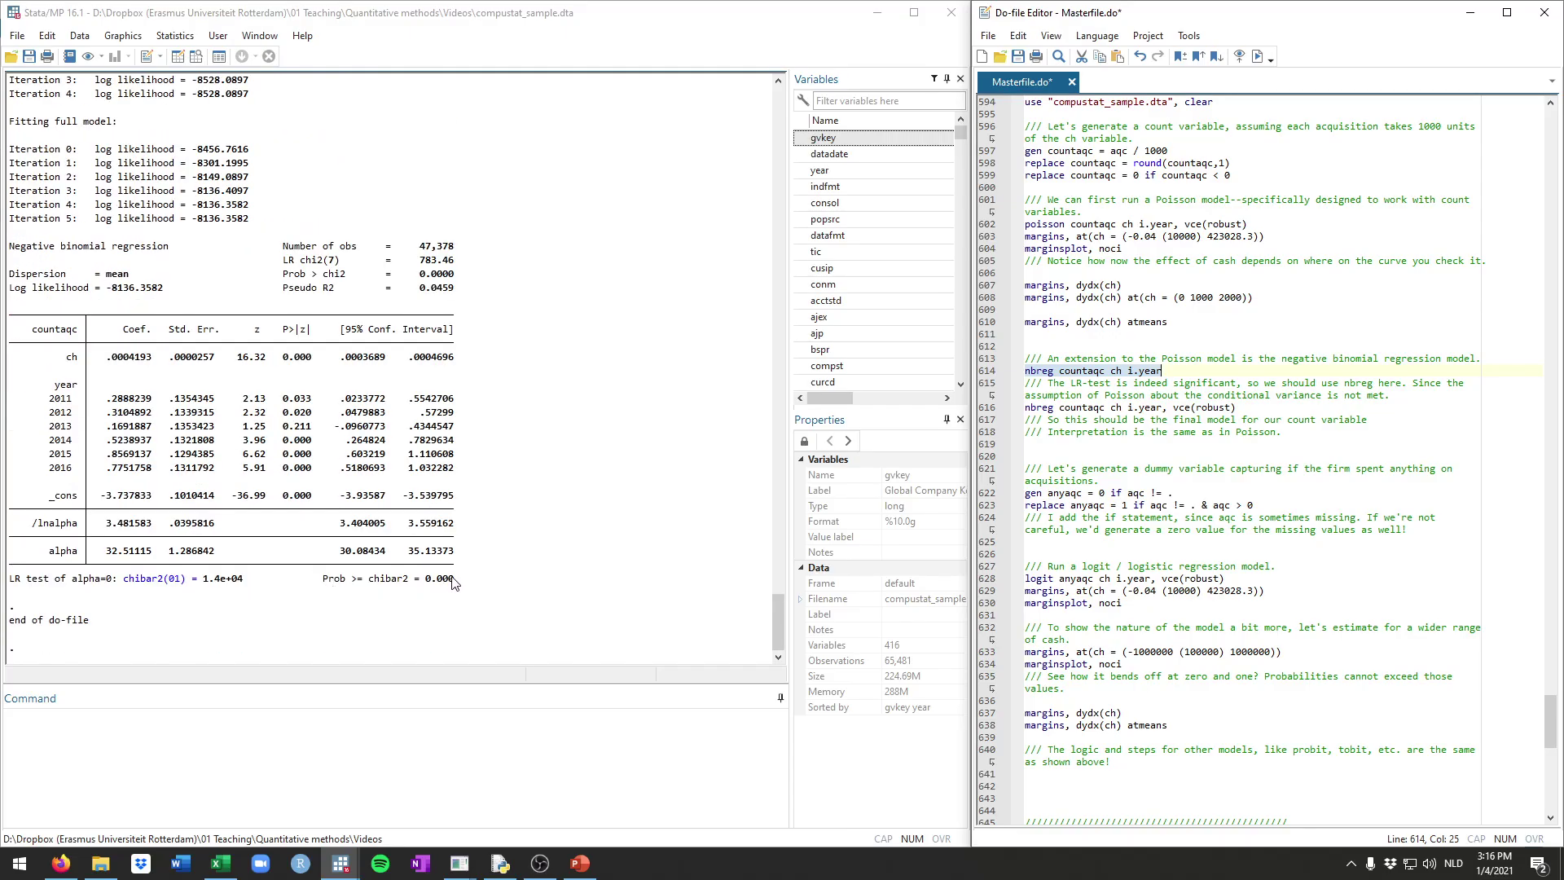
left_click_drag(454, 580, 12, 590)
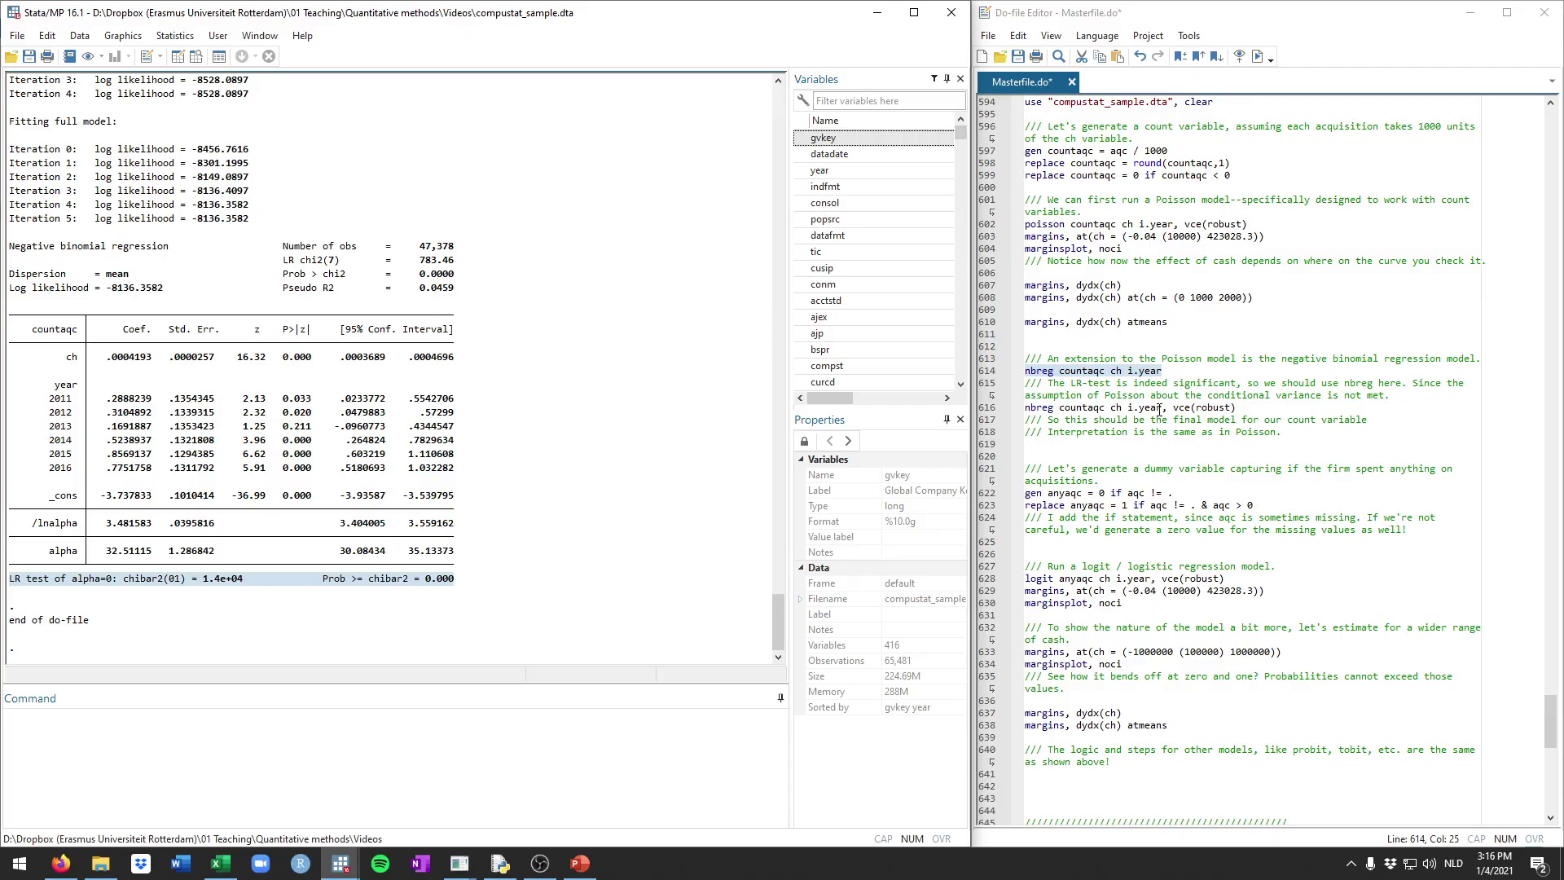
left_click_drag(1238, 407, 1028, 408)
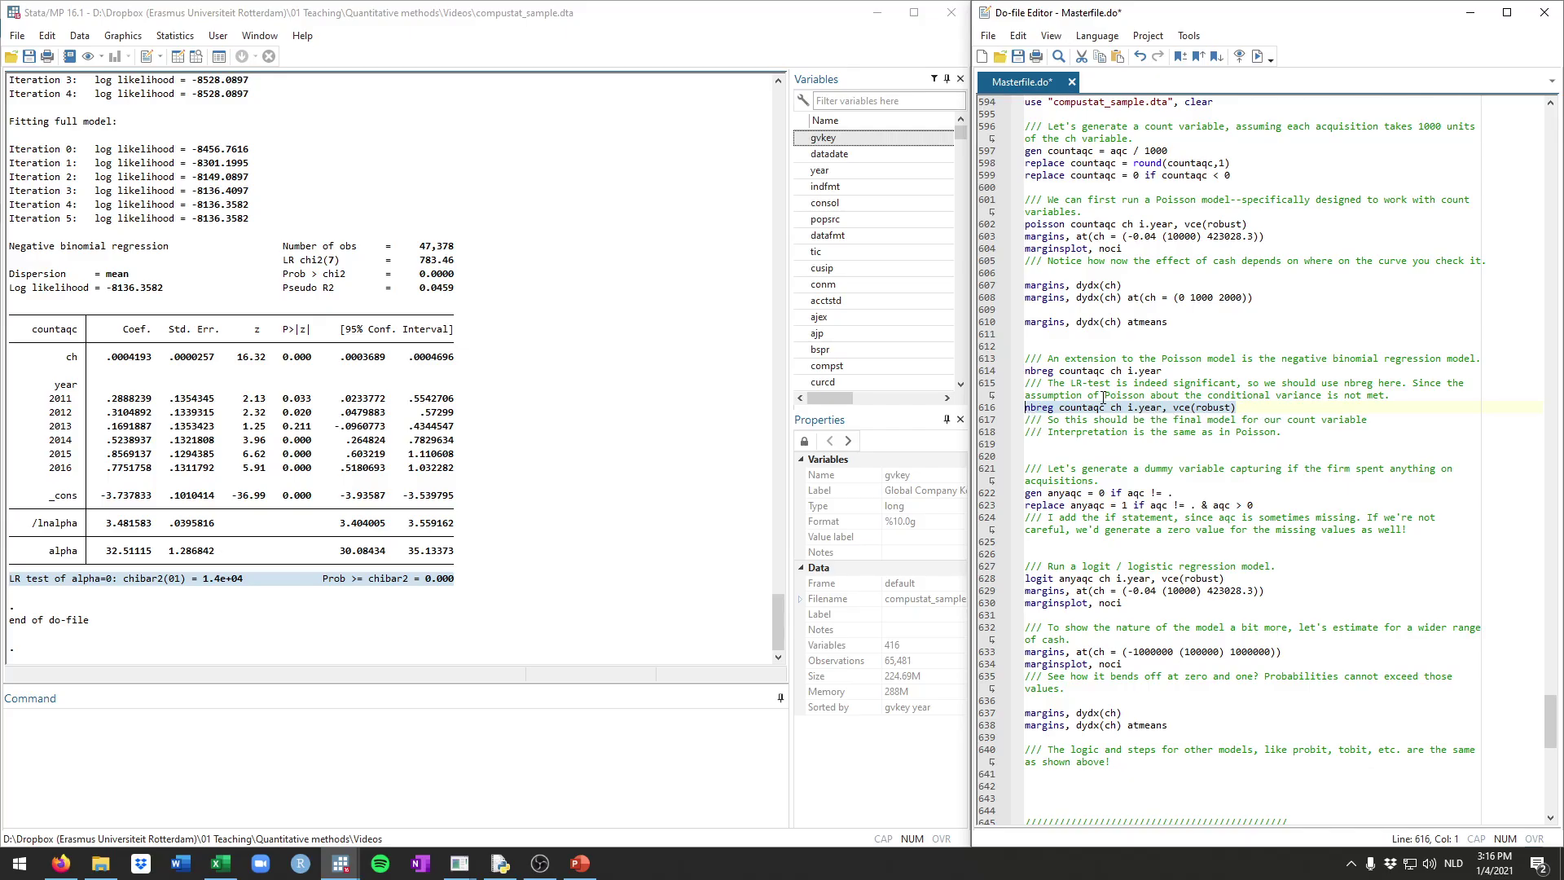
- Re-estimate the negative binomial model with vce(robust), giving Wald chi2(7) of 192.84
key("ctrl+d")
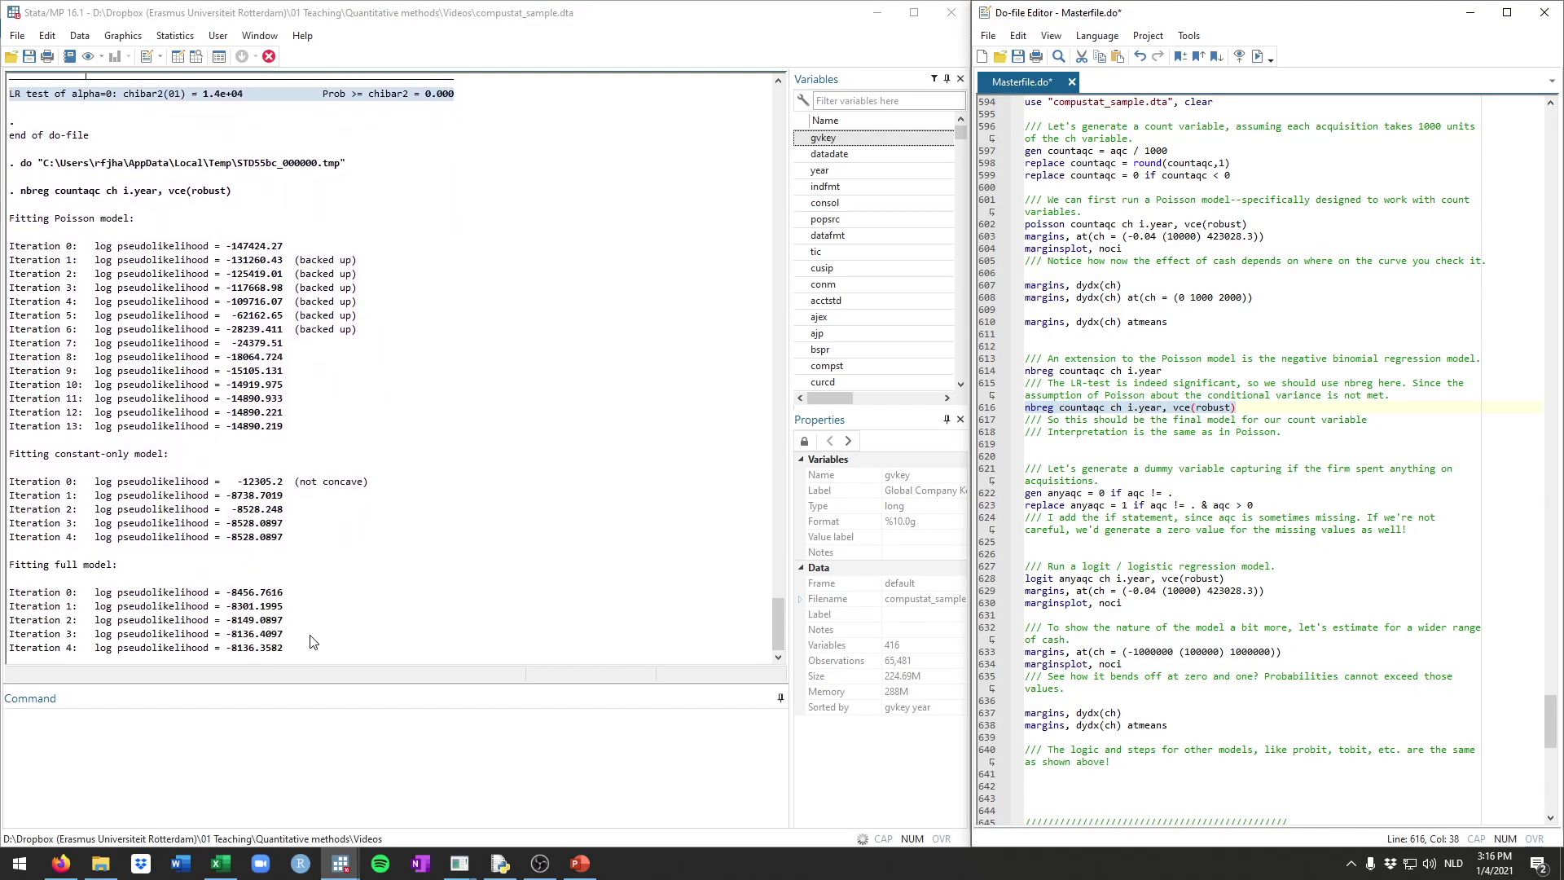
left_click(35, 597)
left_click_drag(380, 588, 453, 580)
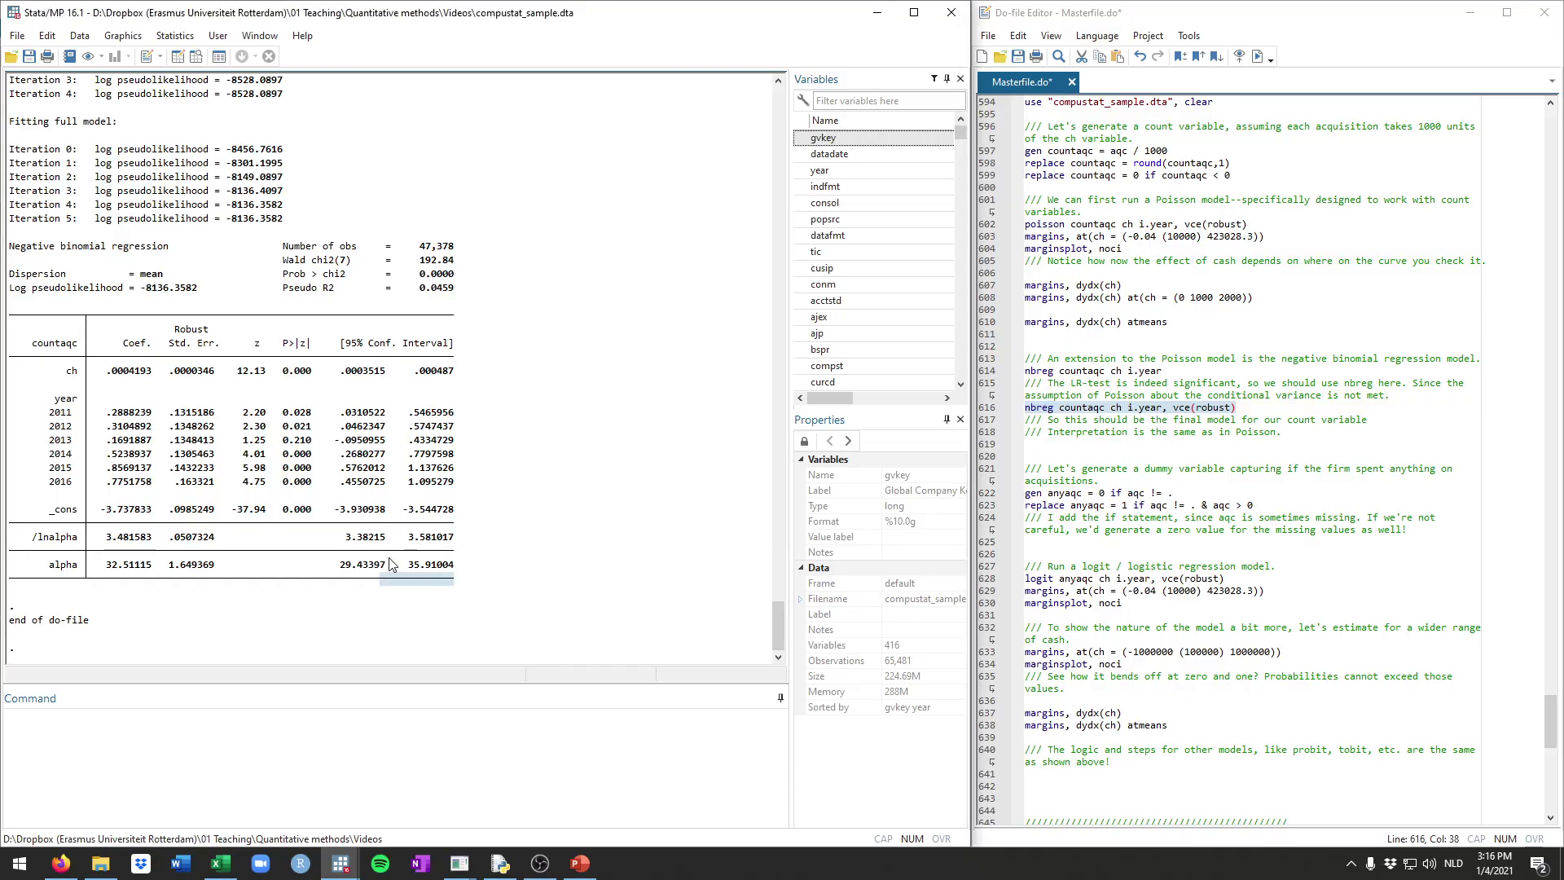
left_click(1068, 444)
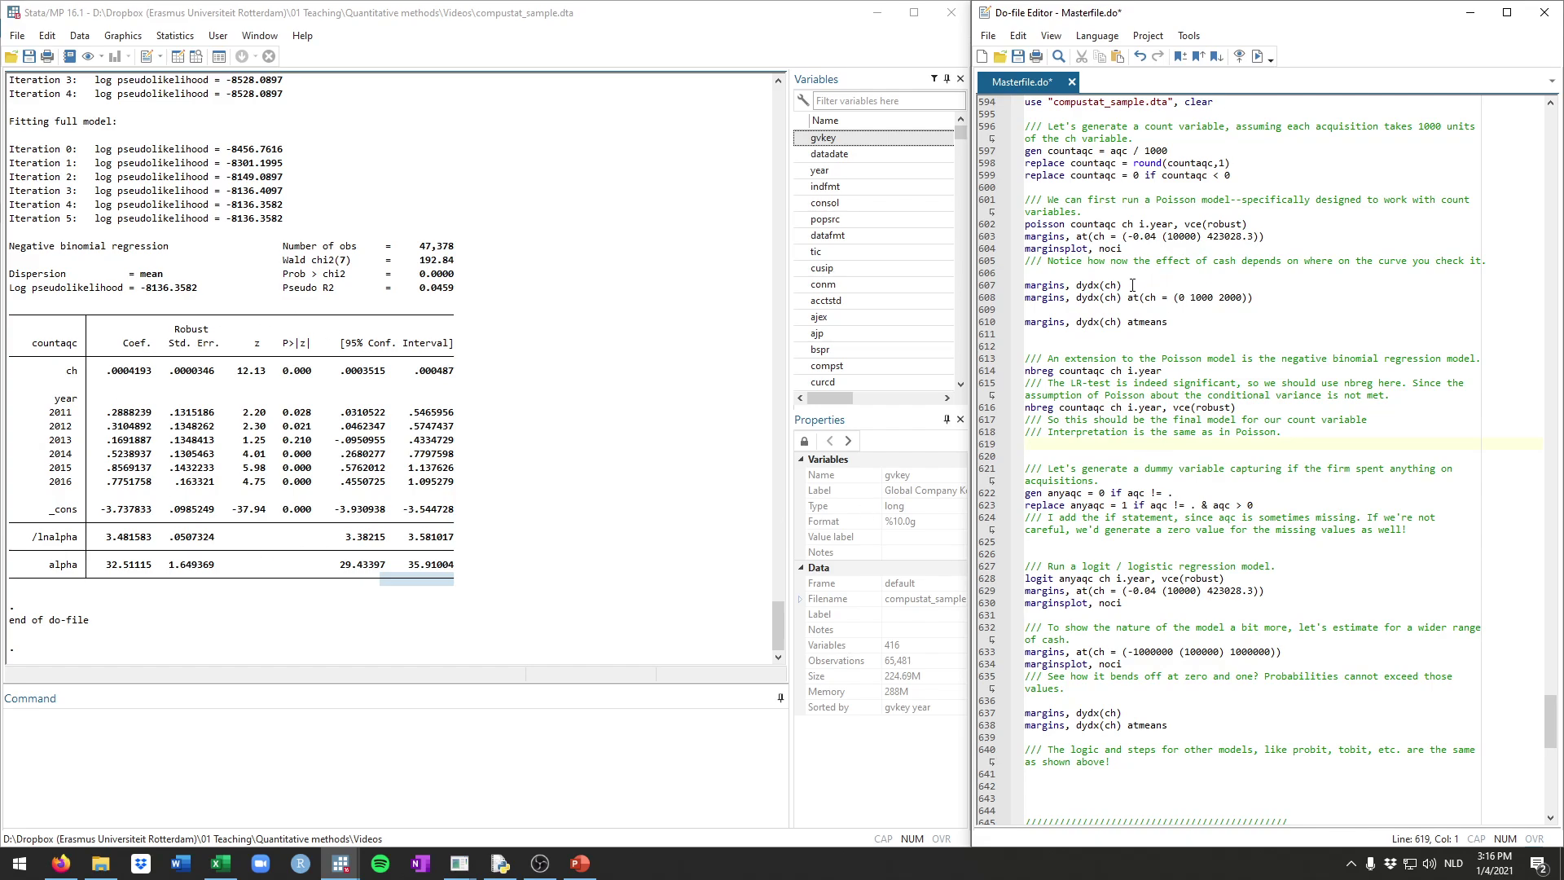
left_click_drag(1132, 285, 1025, 285)
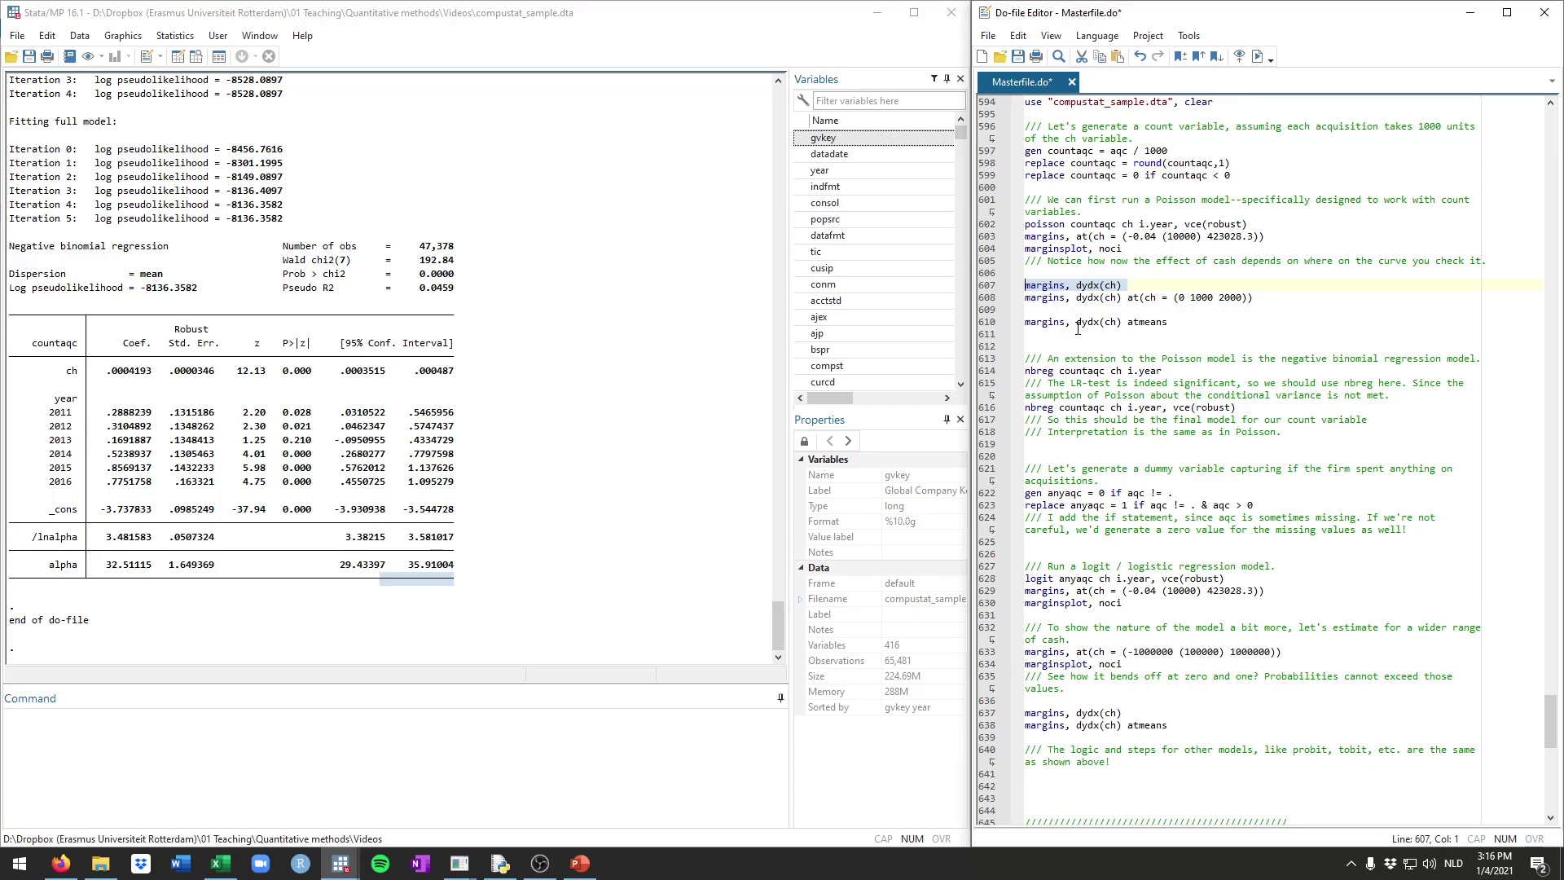
- Compute the average marginal effect of ch after robust nbreg: 6.65e+67, p = 0.946
key("ctrl+d")
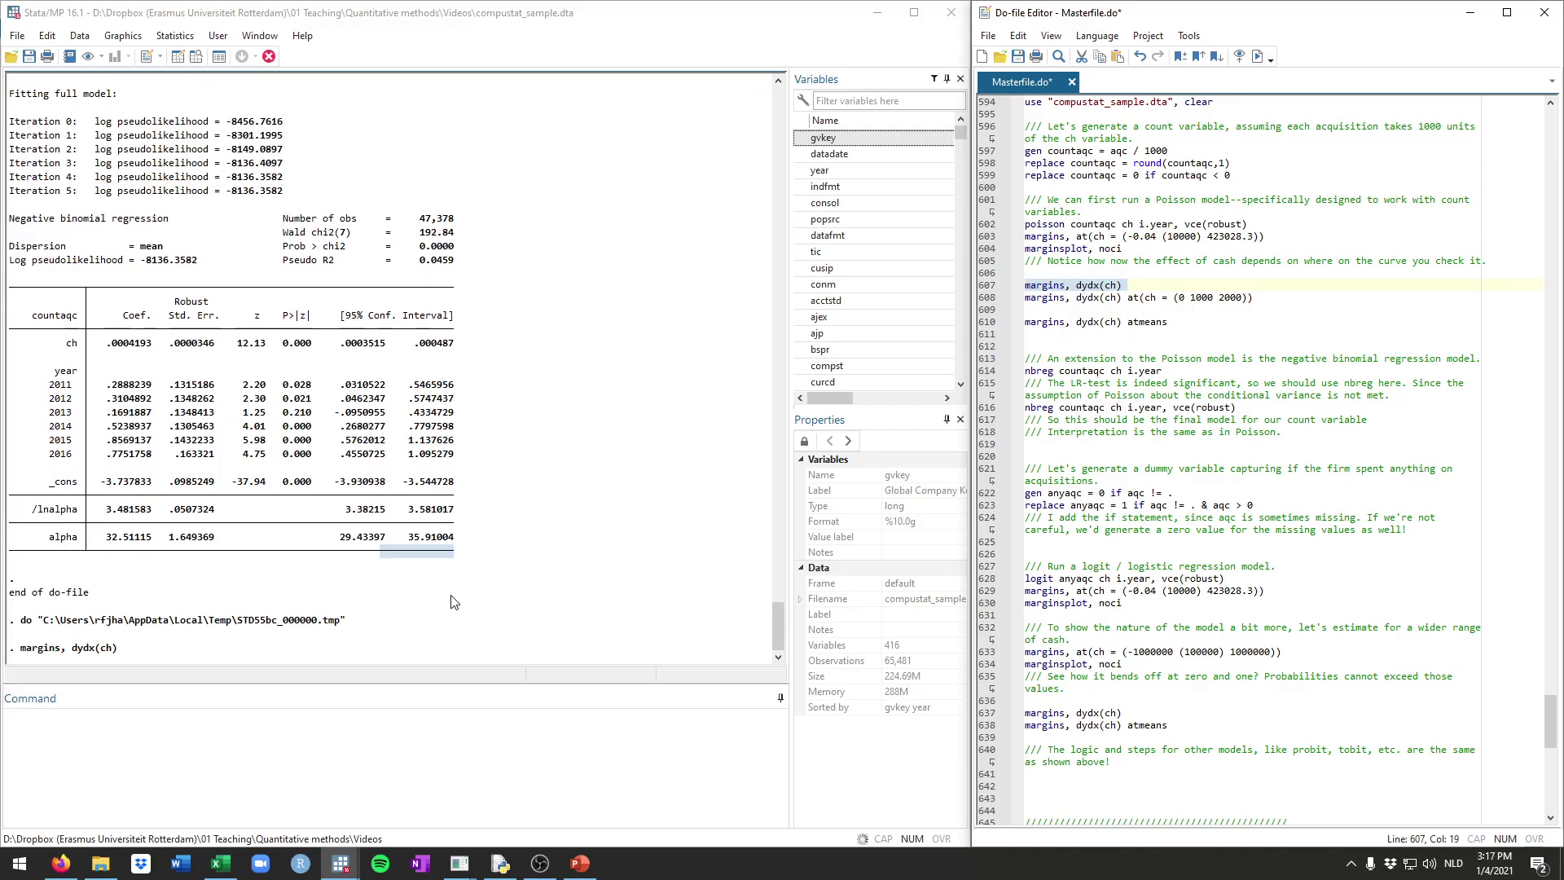
left_click_drag(106, 565, 153, 565)
left_click_drag(279, 565, 315, 570)
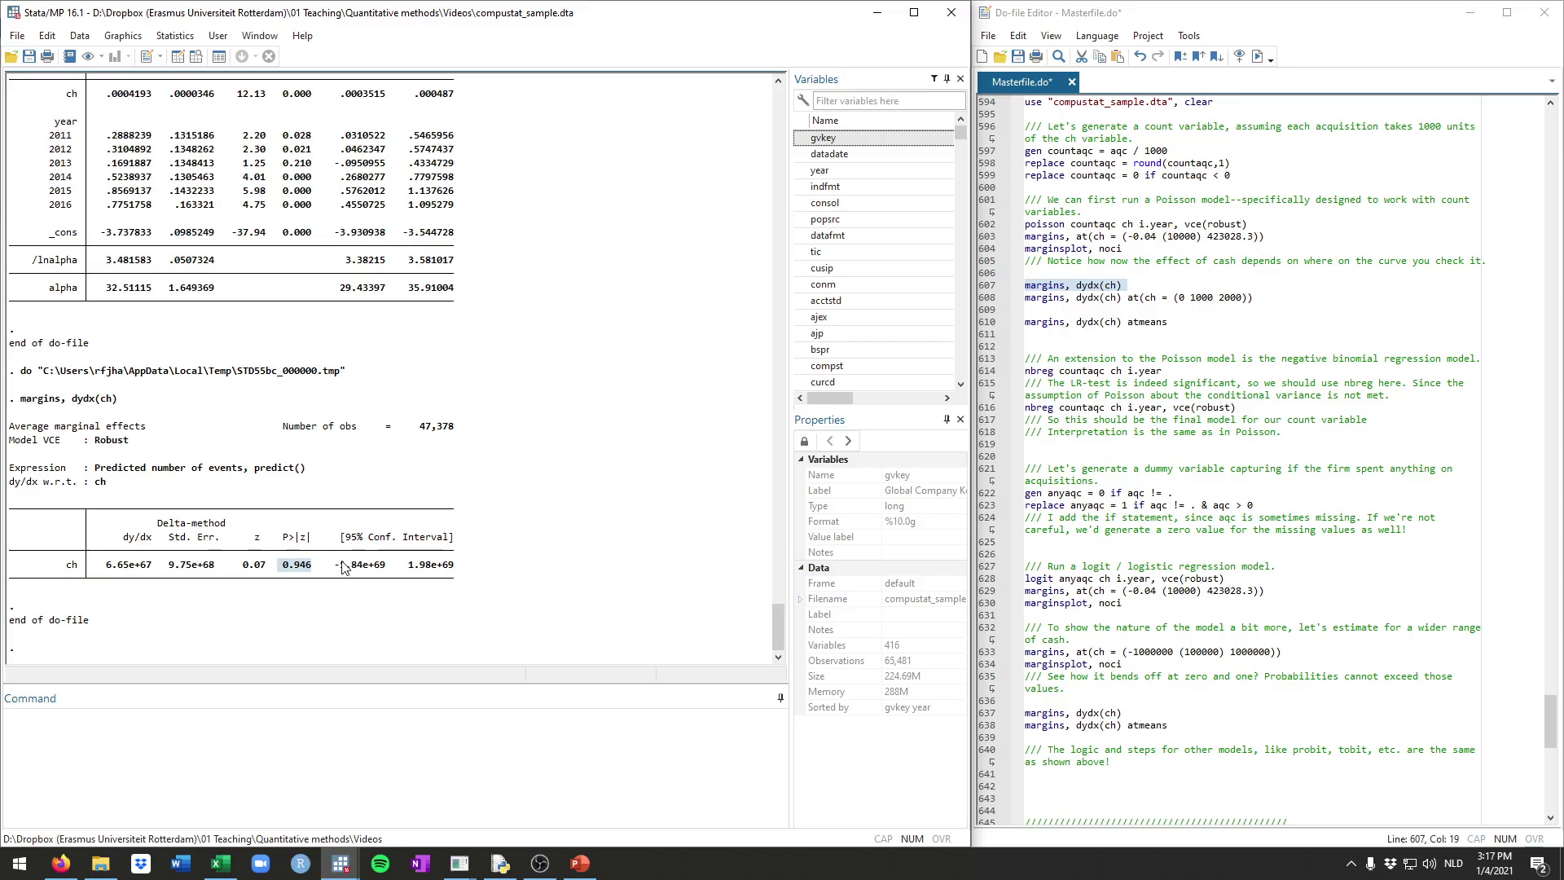
left_click(276, 605)
scroll(296, 421, "up", 1)
left_click_drag(312, 136, 96, 143)
left_click(680, 380)
scroll(611, 488, "down", 1)
left_click(1103, 444)
scroll(1096, 407, "down", 2)
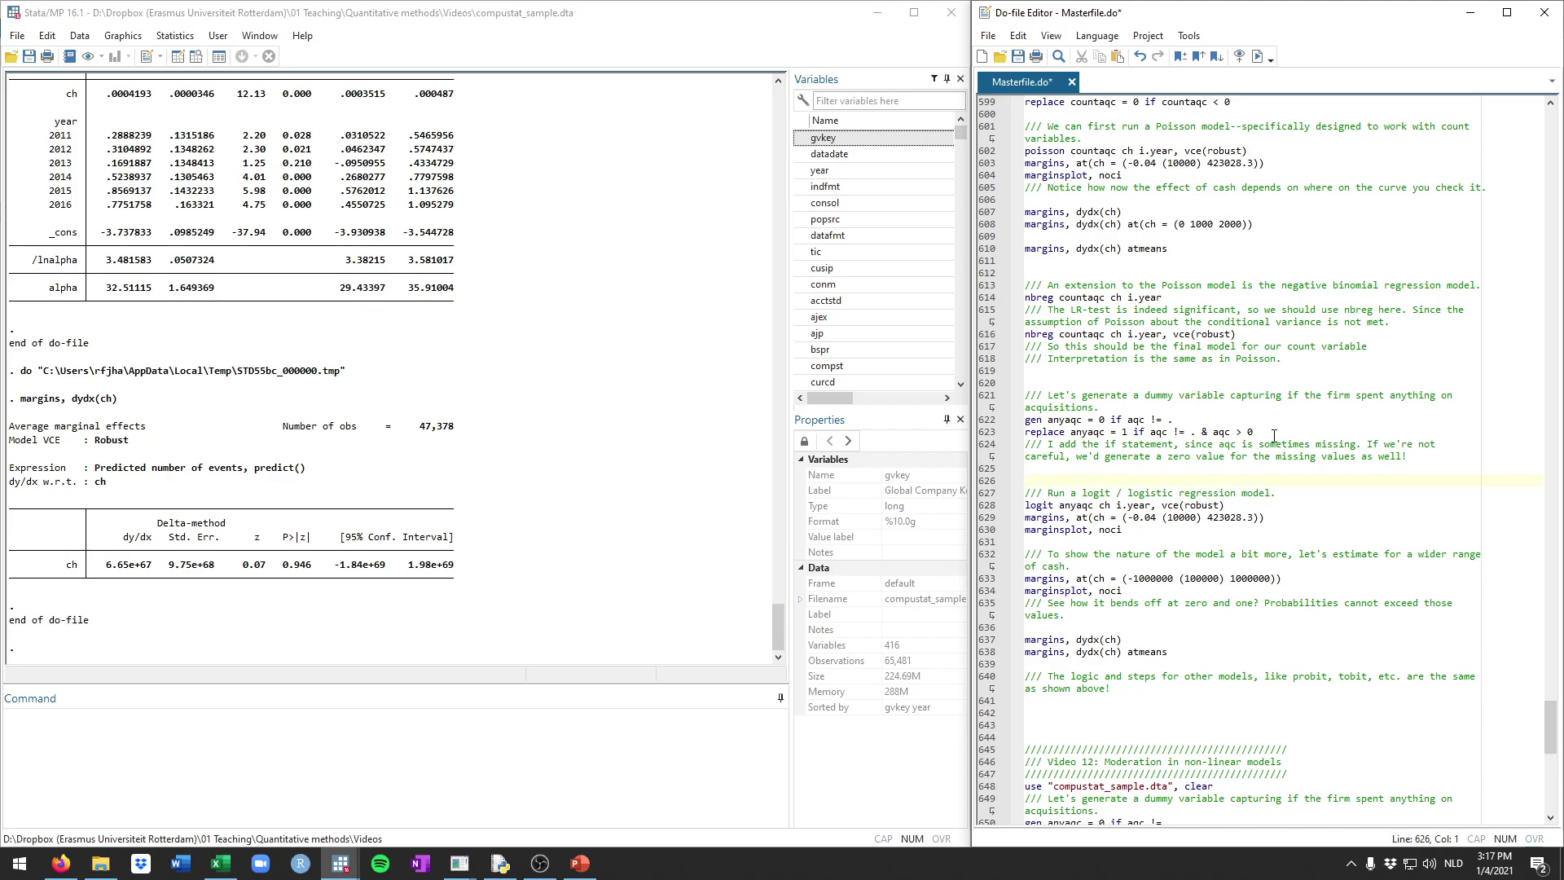
- Run the gen/replace lines 622–623 to create the anyaqc acquisition dummy
left_click_drag(1274, 435, 1014, 423)
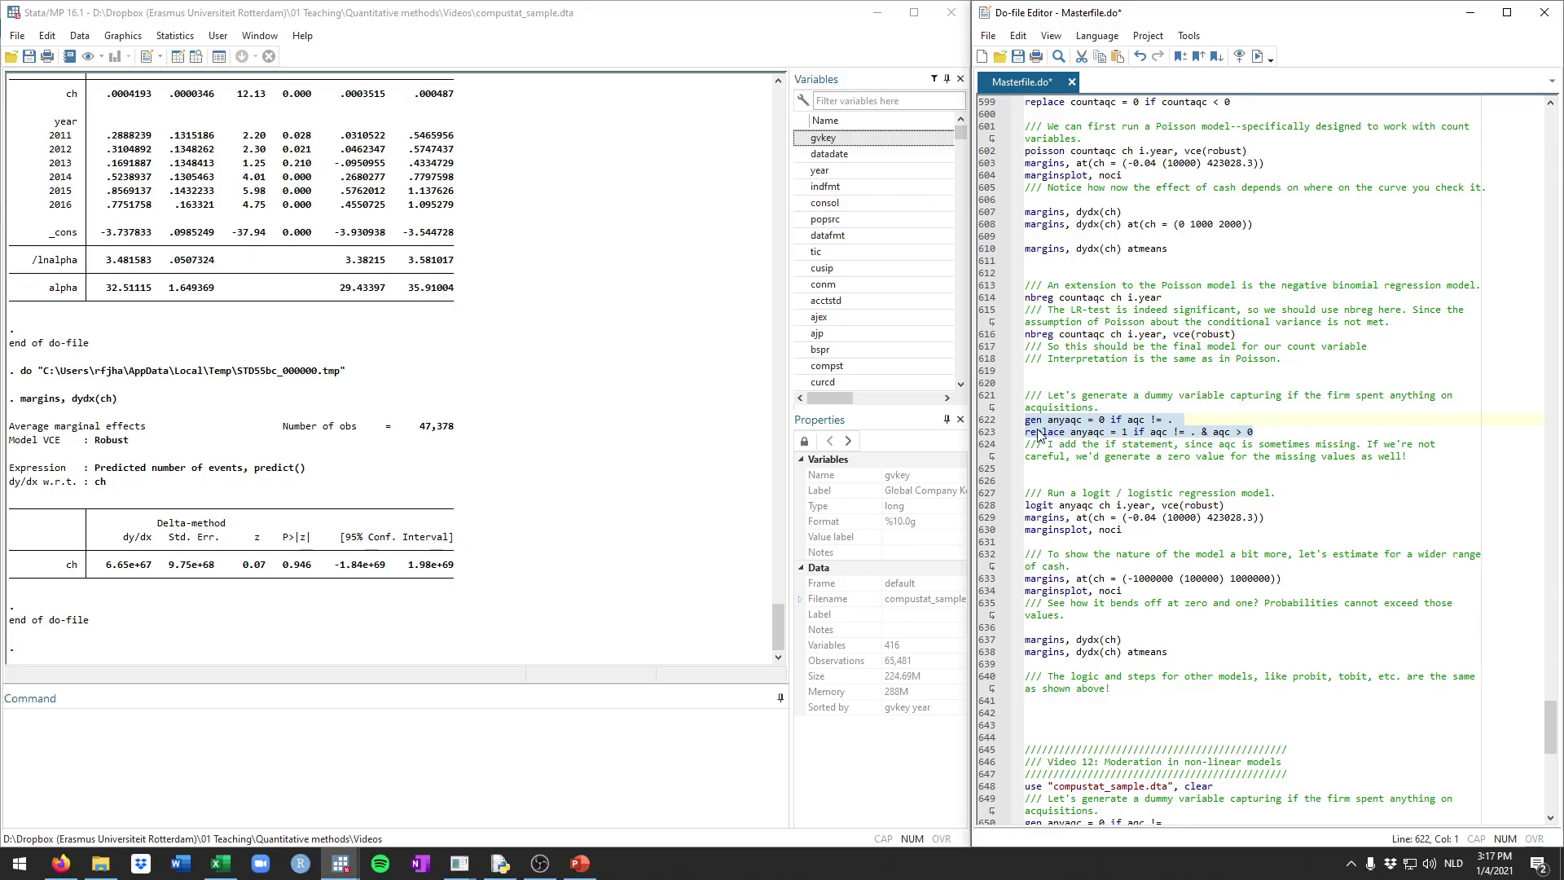
key("ctrl+d")
left_click(1072, 432)
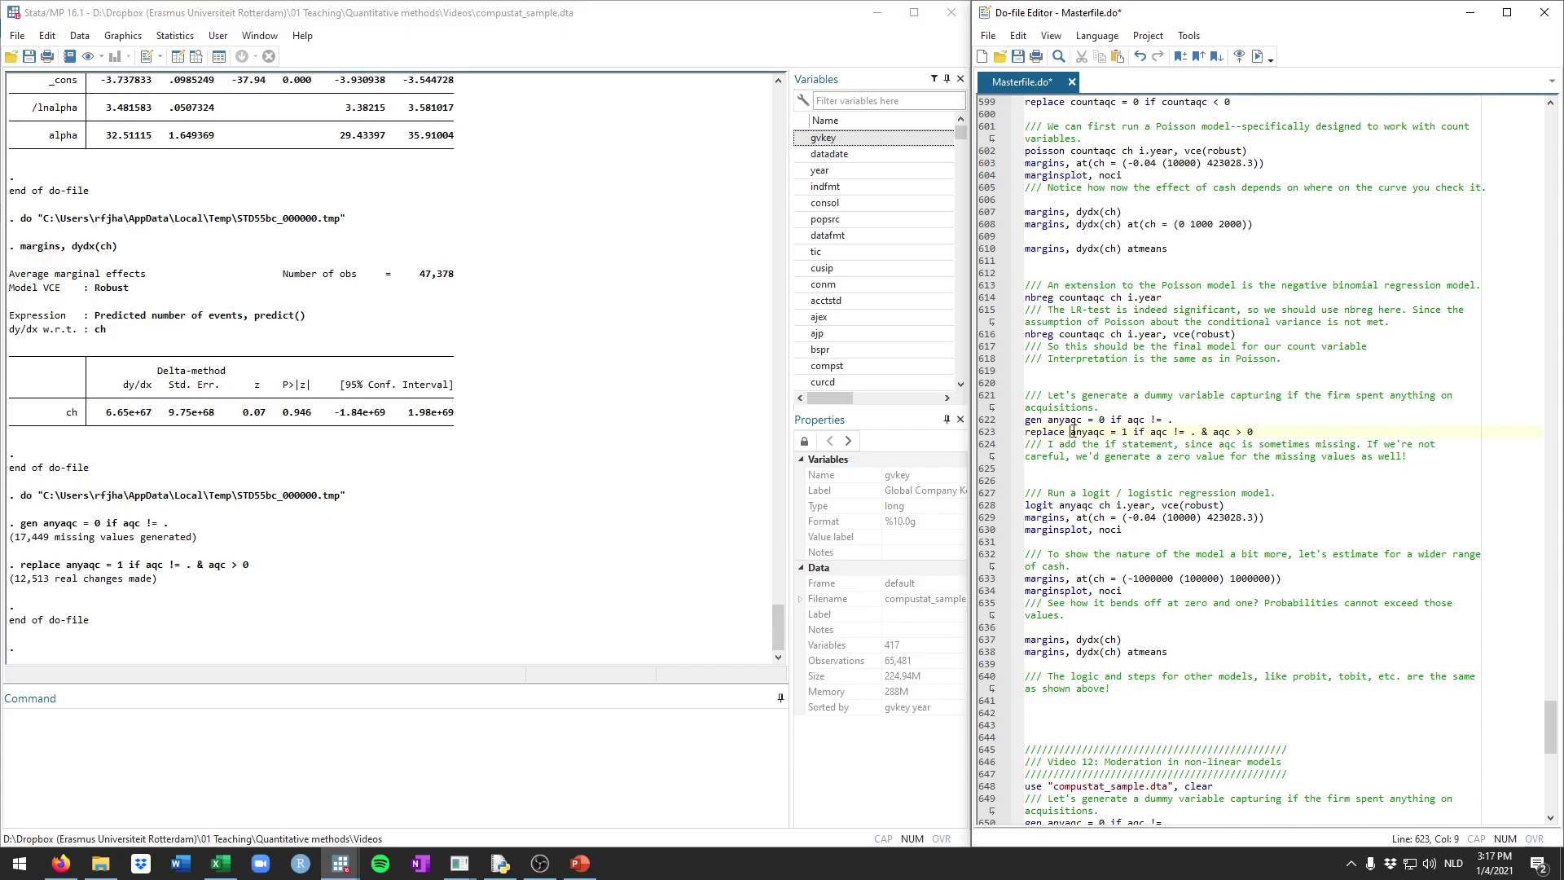
left_click_drag(1072, 431, 1259, 430)
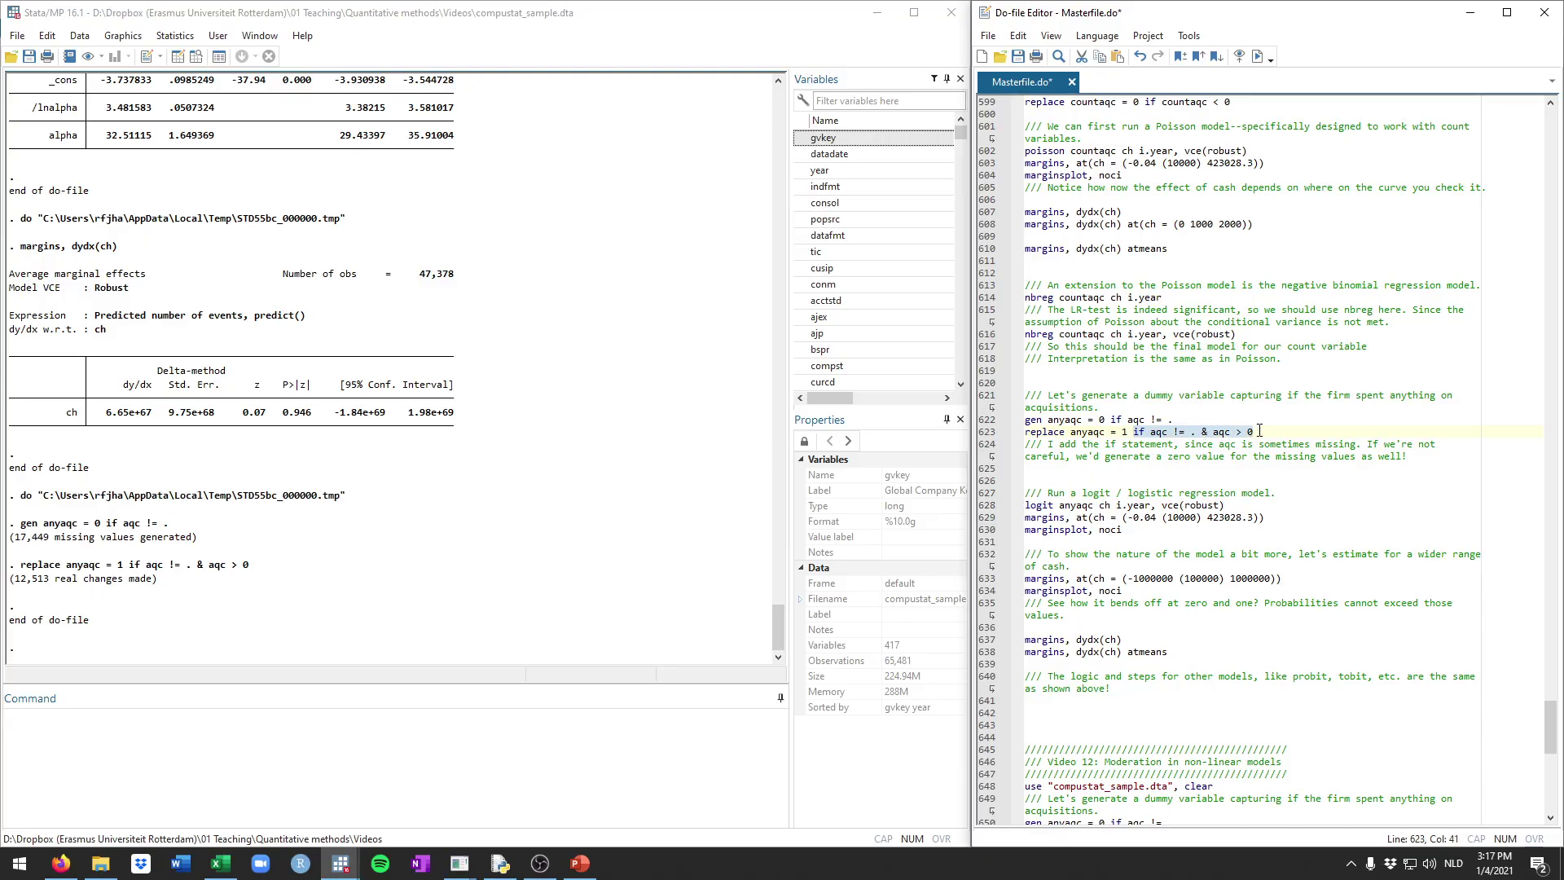
left_click(1264, 431)
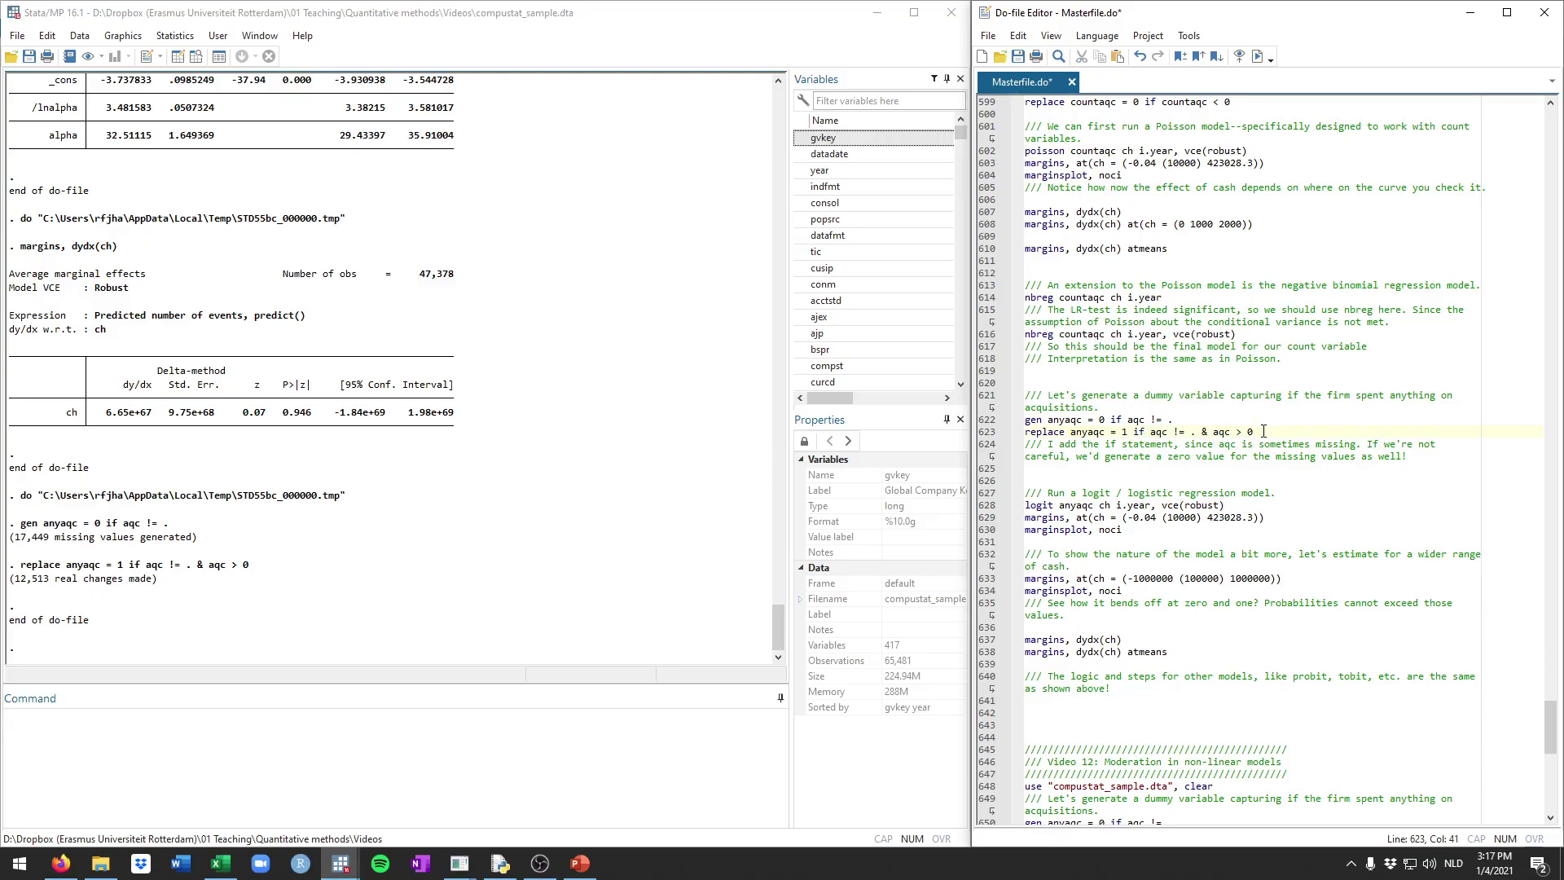
- Tabulate anyaqc: 35,519 zeros and 12,513 ones out of 48,032 observations
double_click(1088, 432)
key("ctrl+c")
left_click(443, 766)
type("tab")
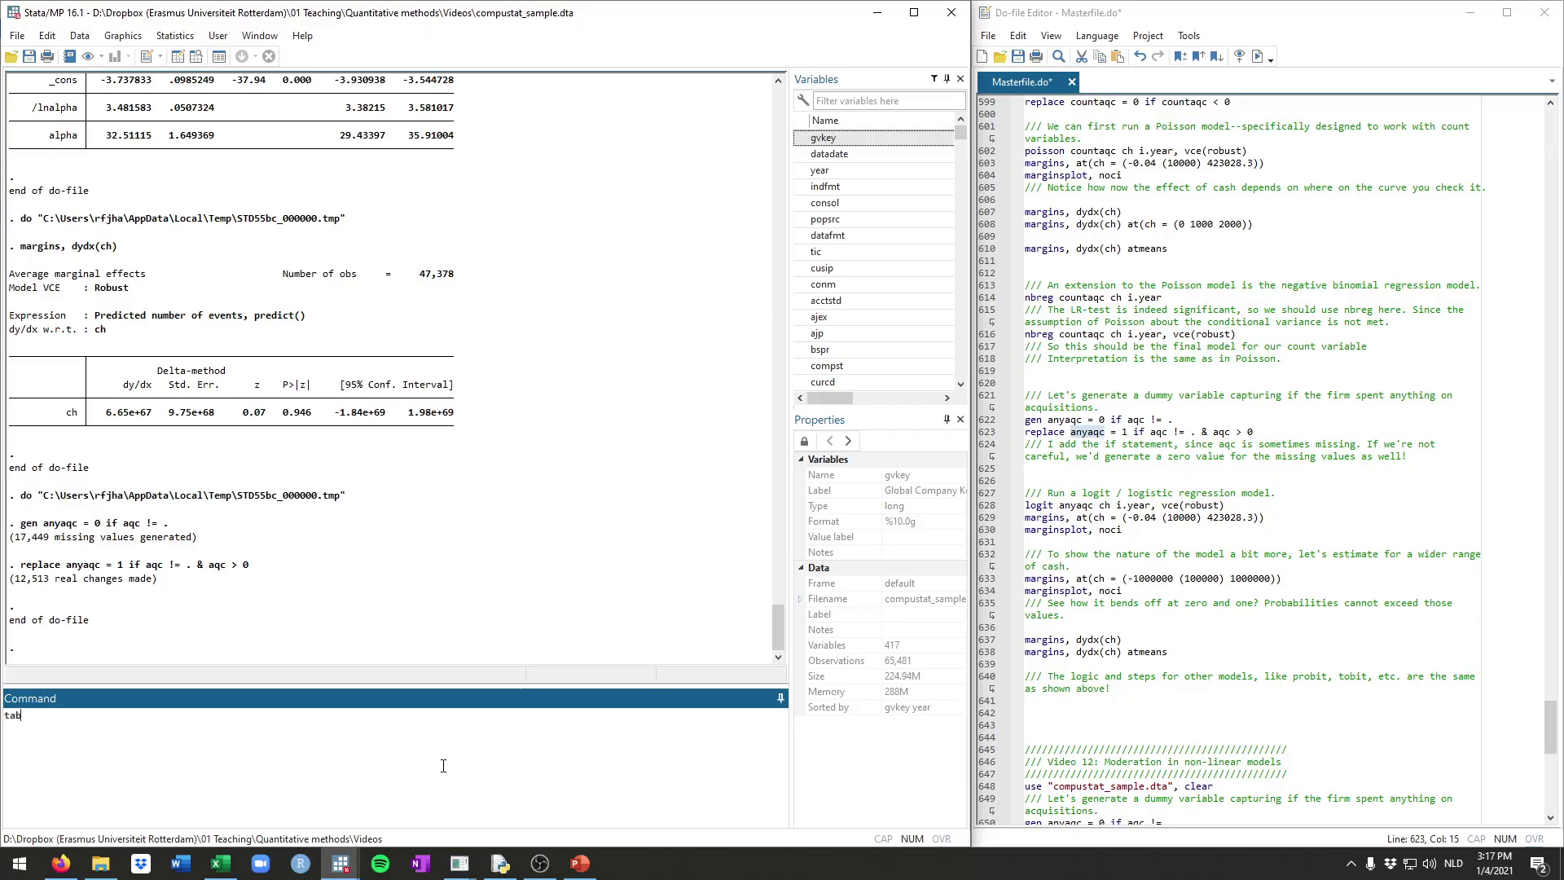
key("ctrl+v")
key("Return")
left_click(121, 583)
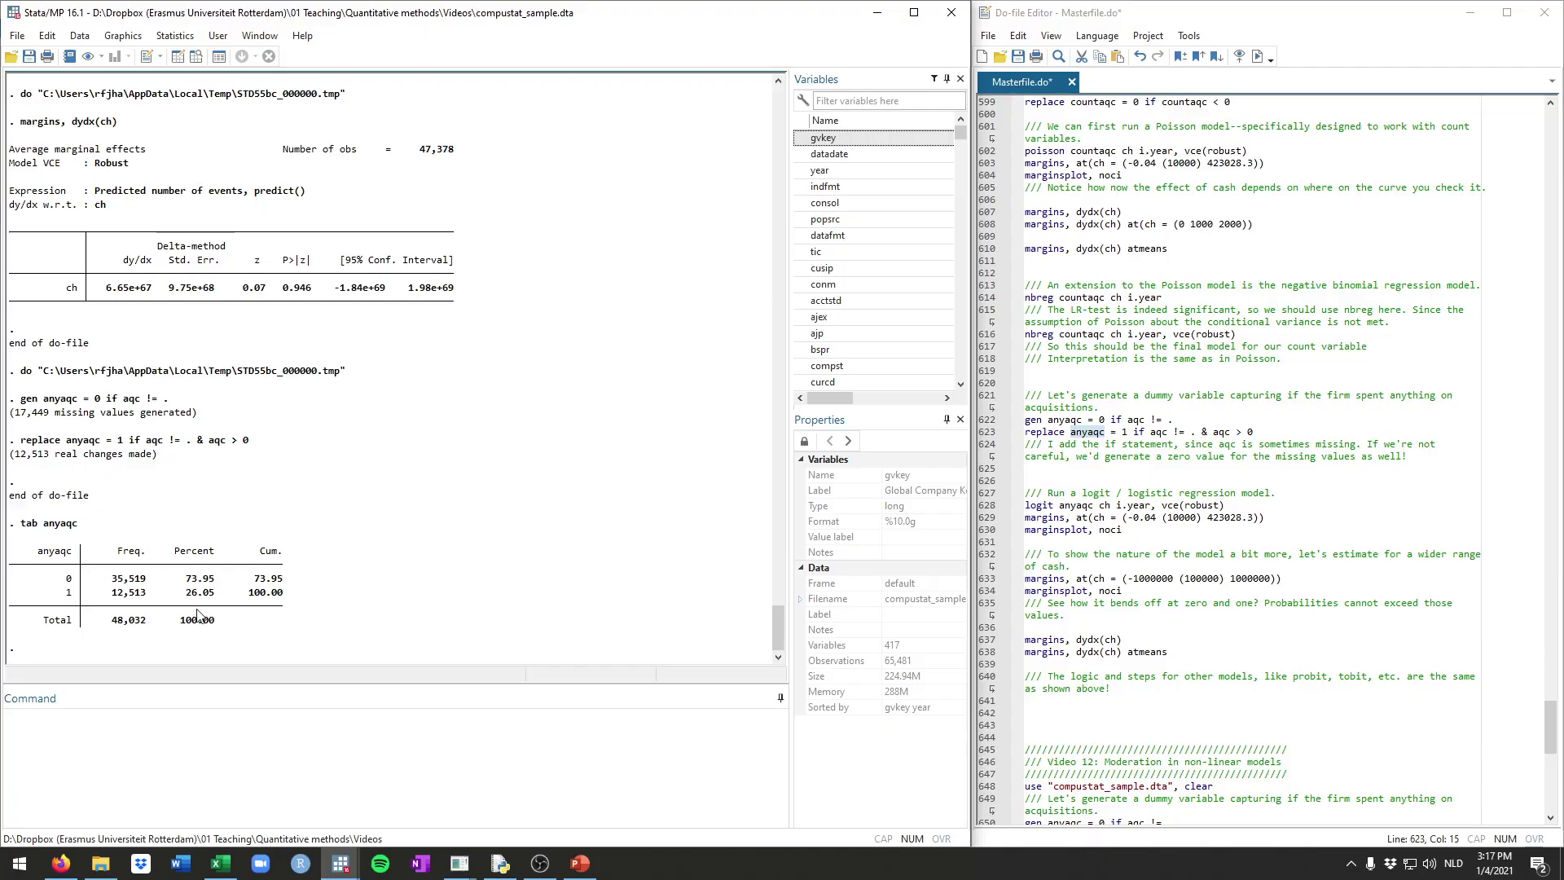
left_click(1081, 471)
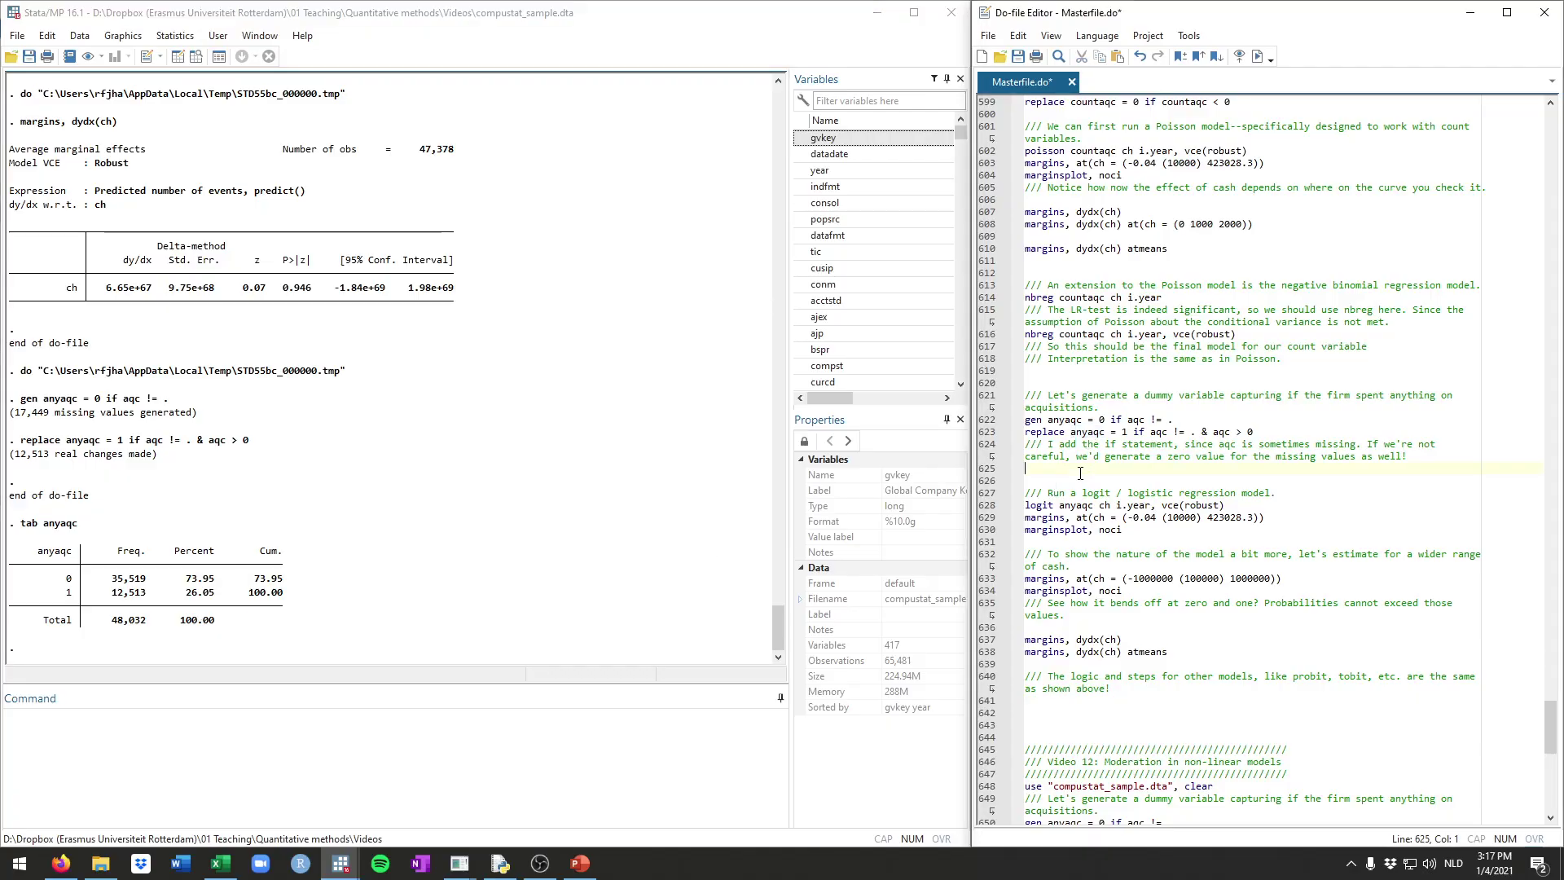
double_click(123, 620)
- Run the robust logit 'logit anyaqc ch i.year, vce(robust)' from line 628
left_click(1054, 475)
scroll(1054, 475, "down", 1)
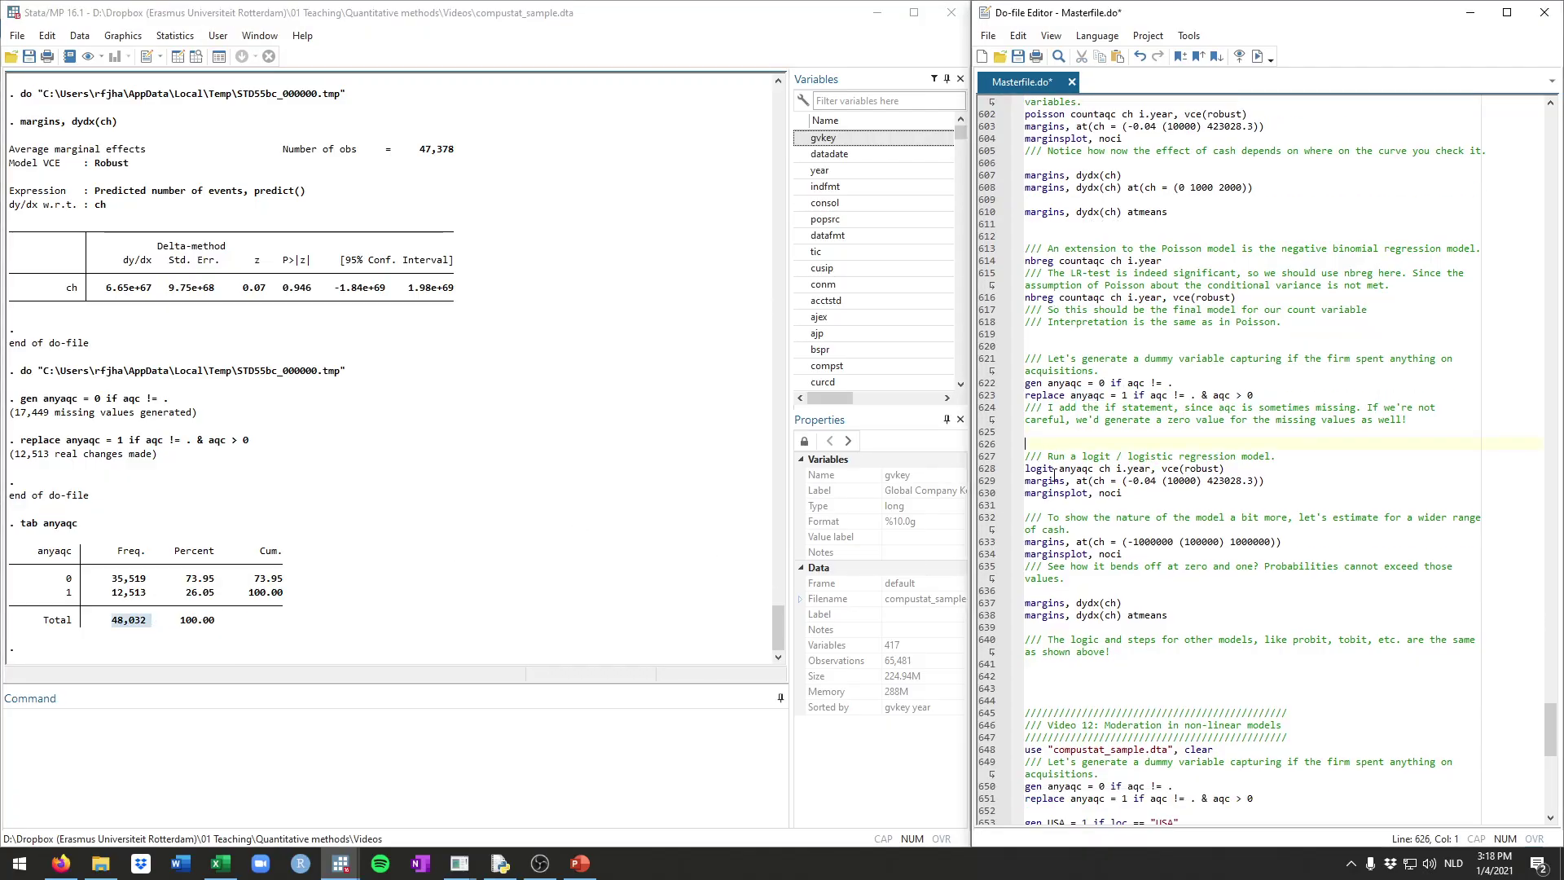
left_click(1229, 468)
double_click(1036, 470)
double_click(1080, 470)
double_click(1104, 470)
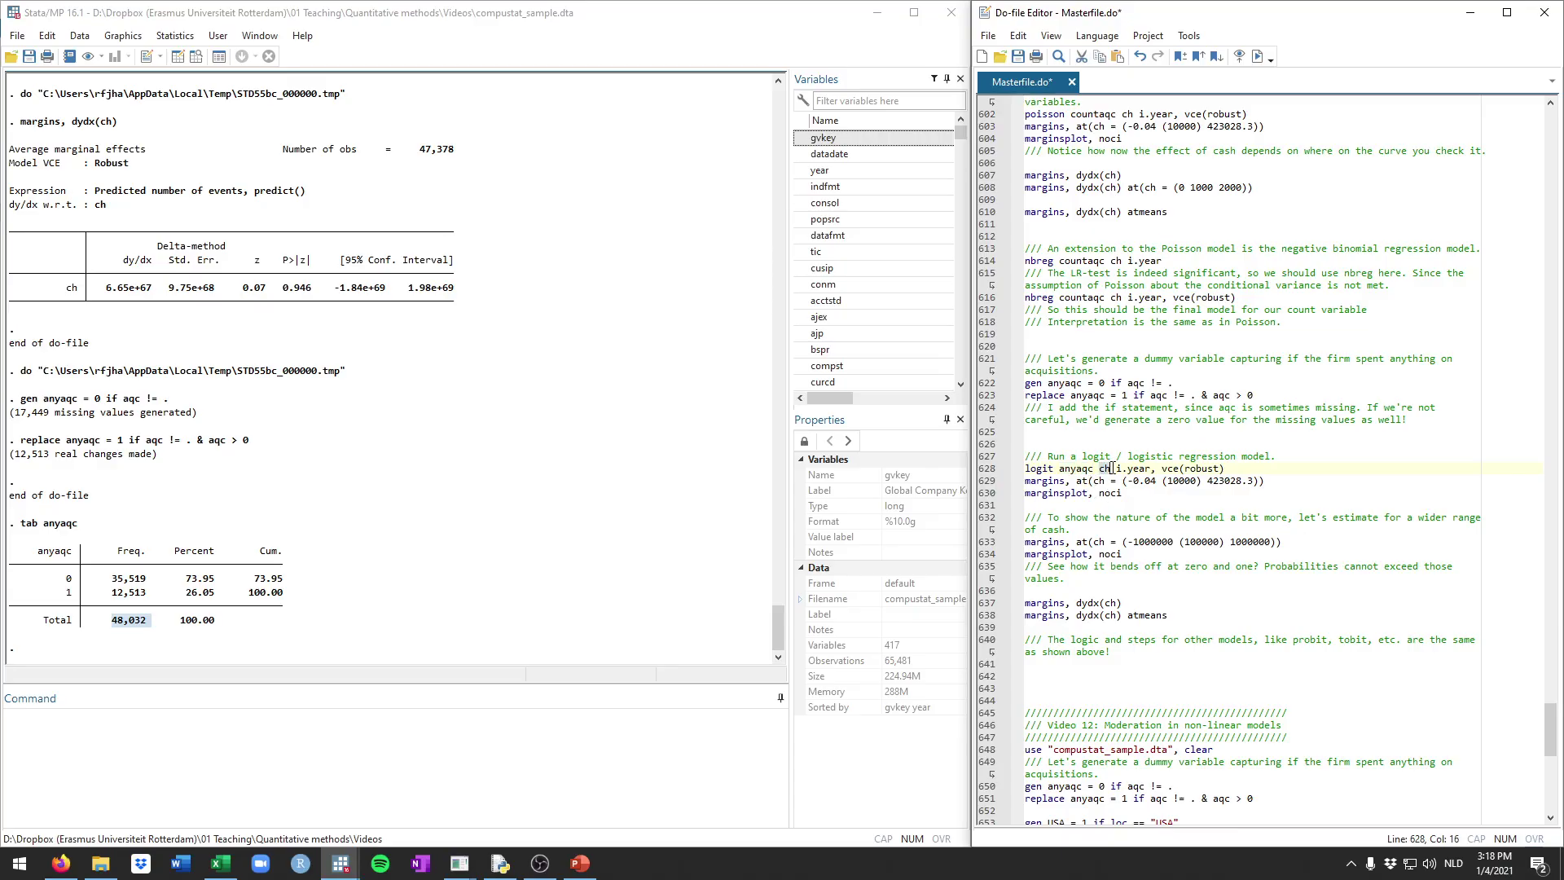
left_click_drag(1224, 470, 1015, 476)
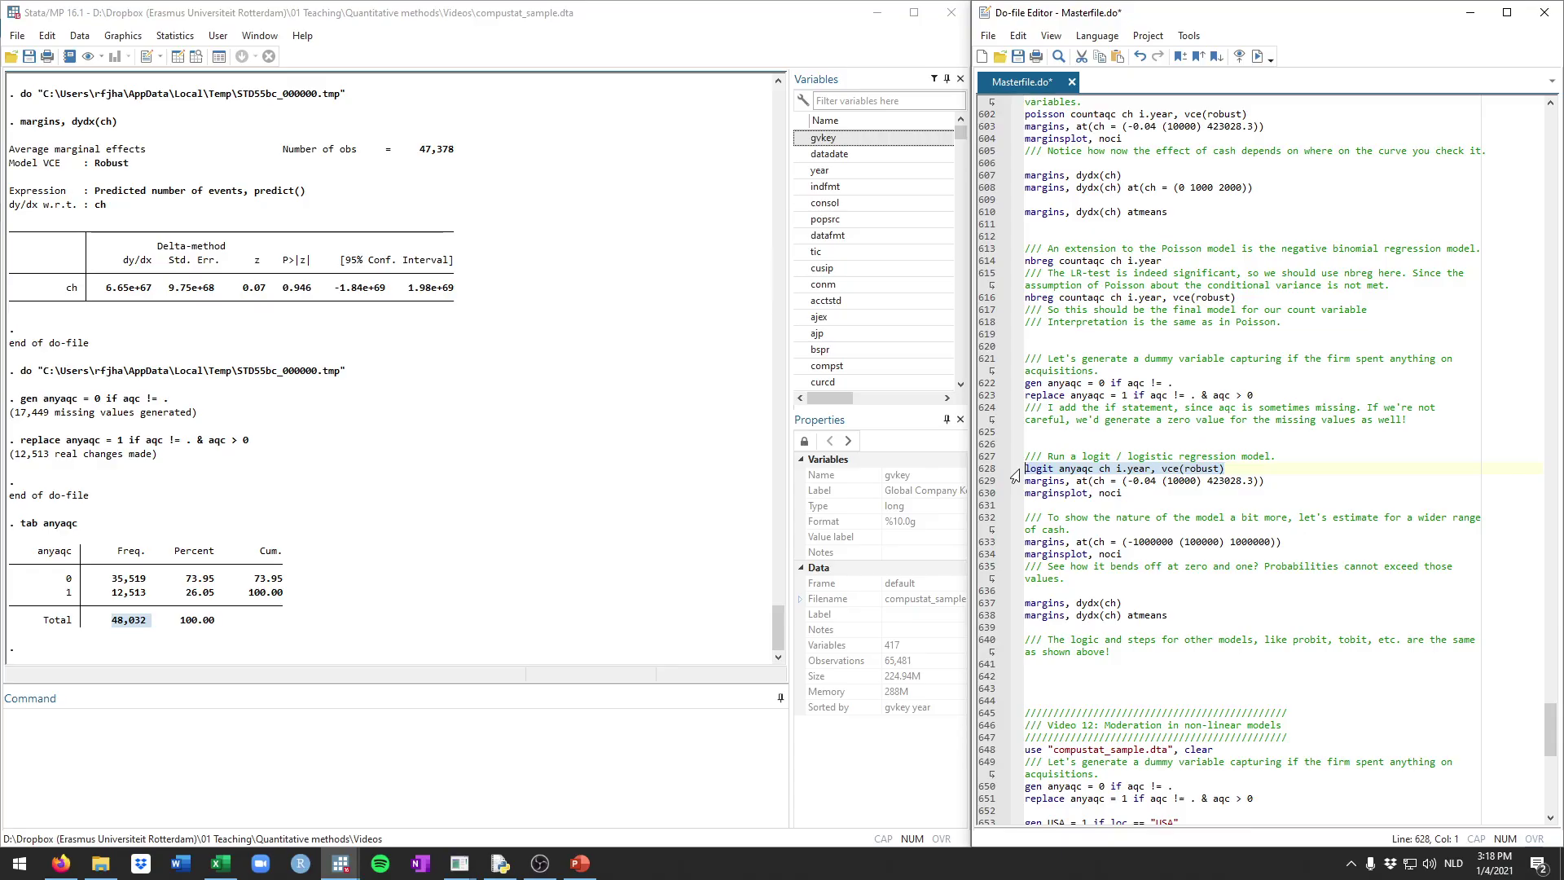
key("ctrl+d")
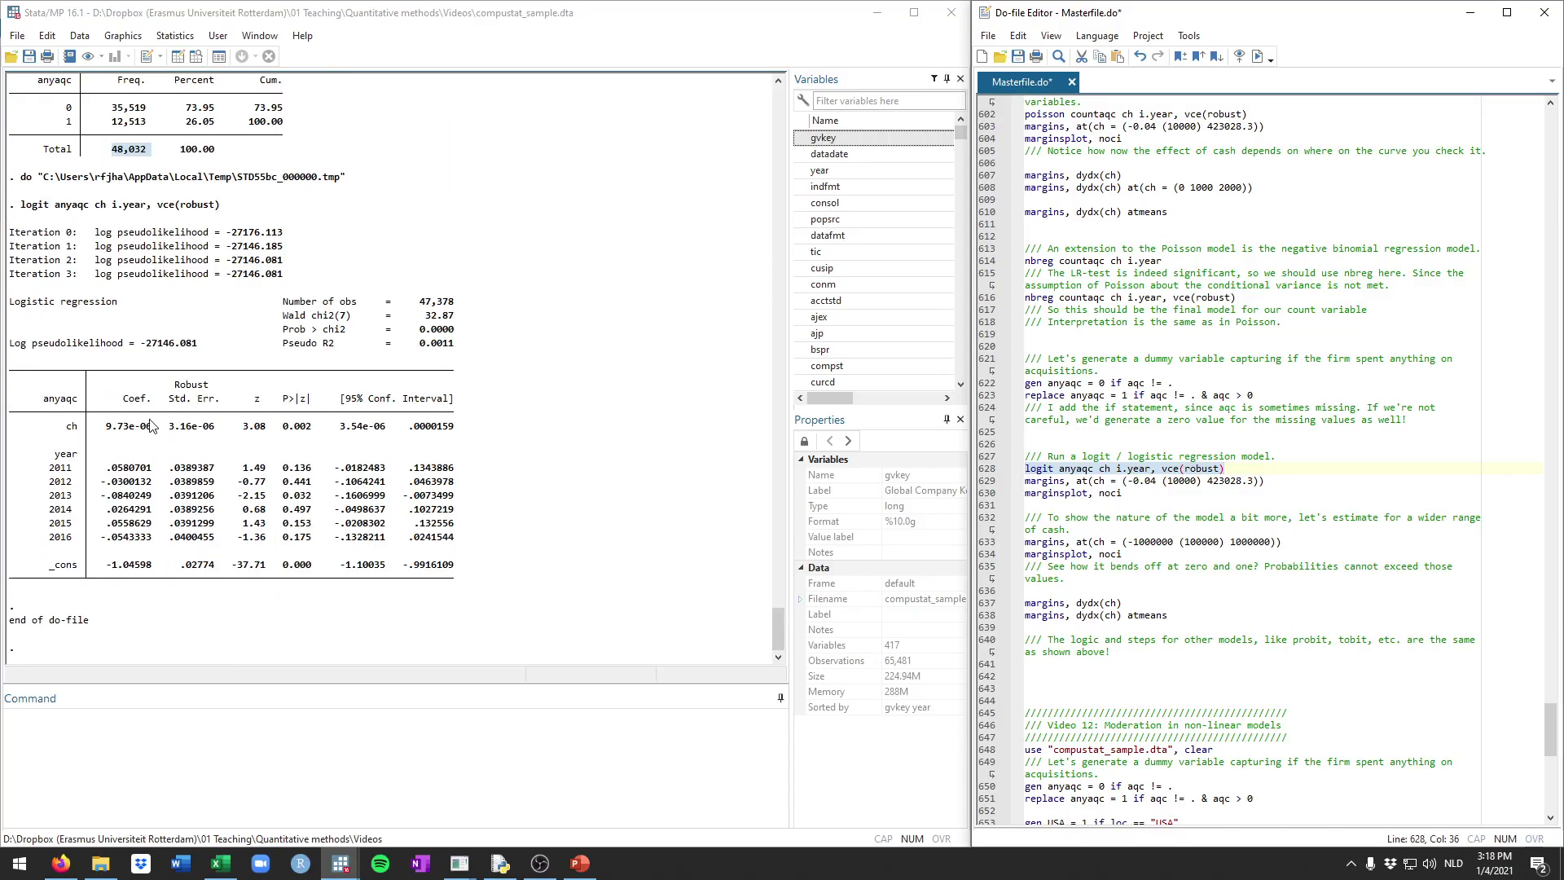
- Check the ch coefficient (9.73e-06, p = 0.002), then compute margins across cash values
left_click_drag(106, 425, 313, 432)
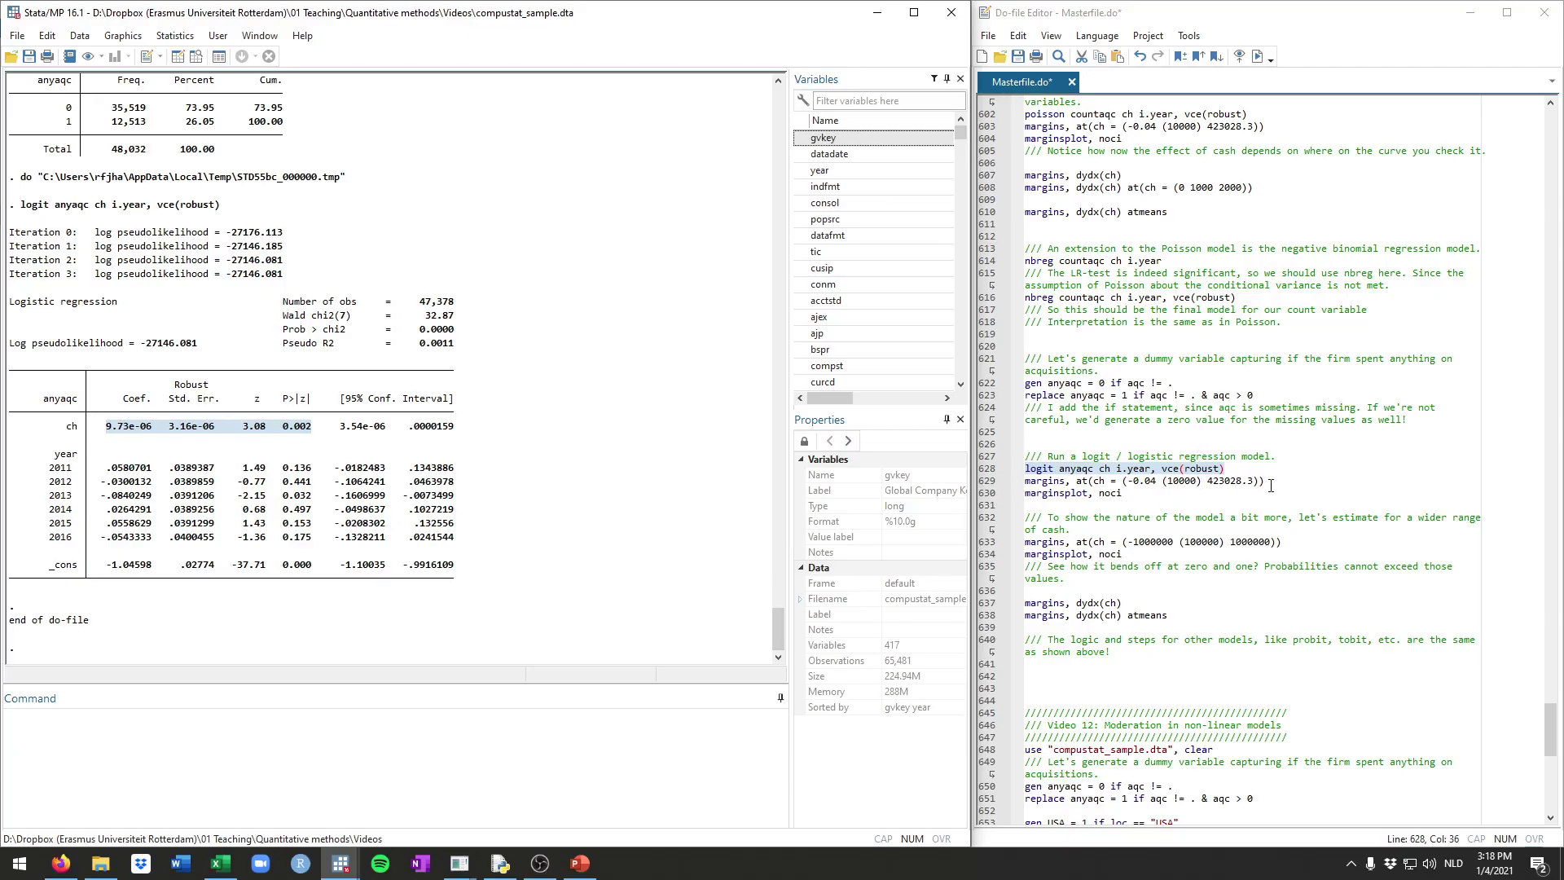
left_click_drag(1273, 480, 1014, 480)
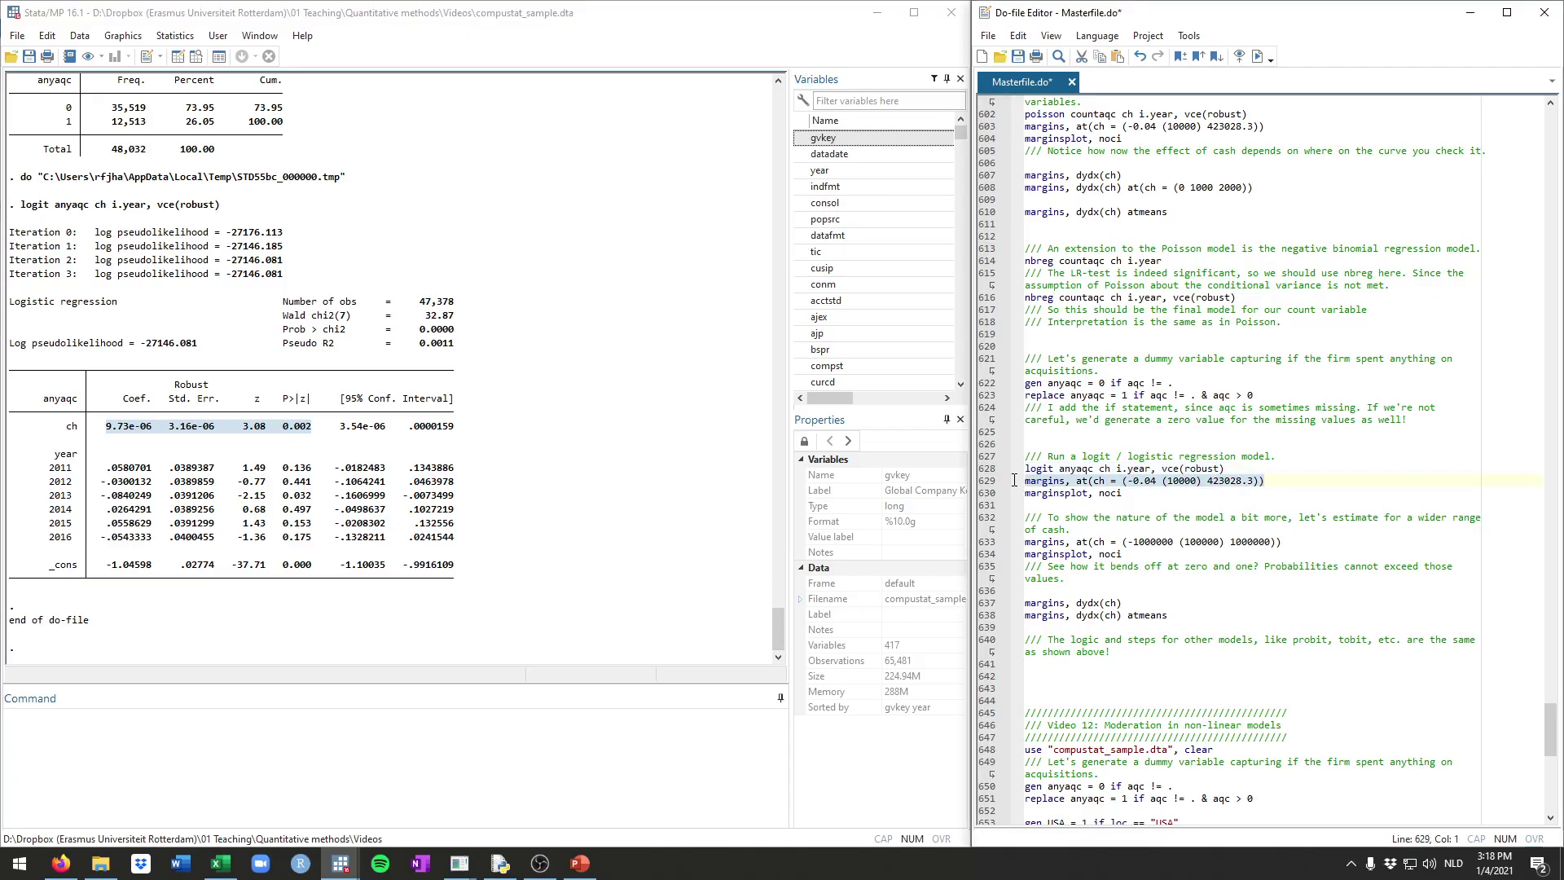
key("ctrl+d")
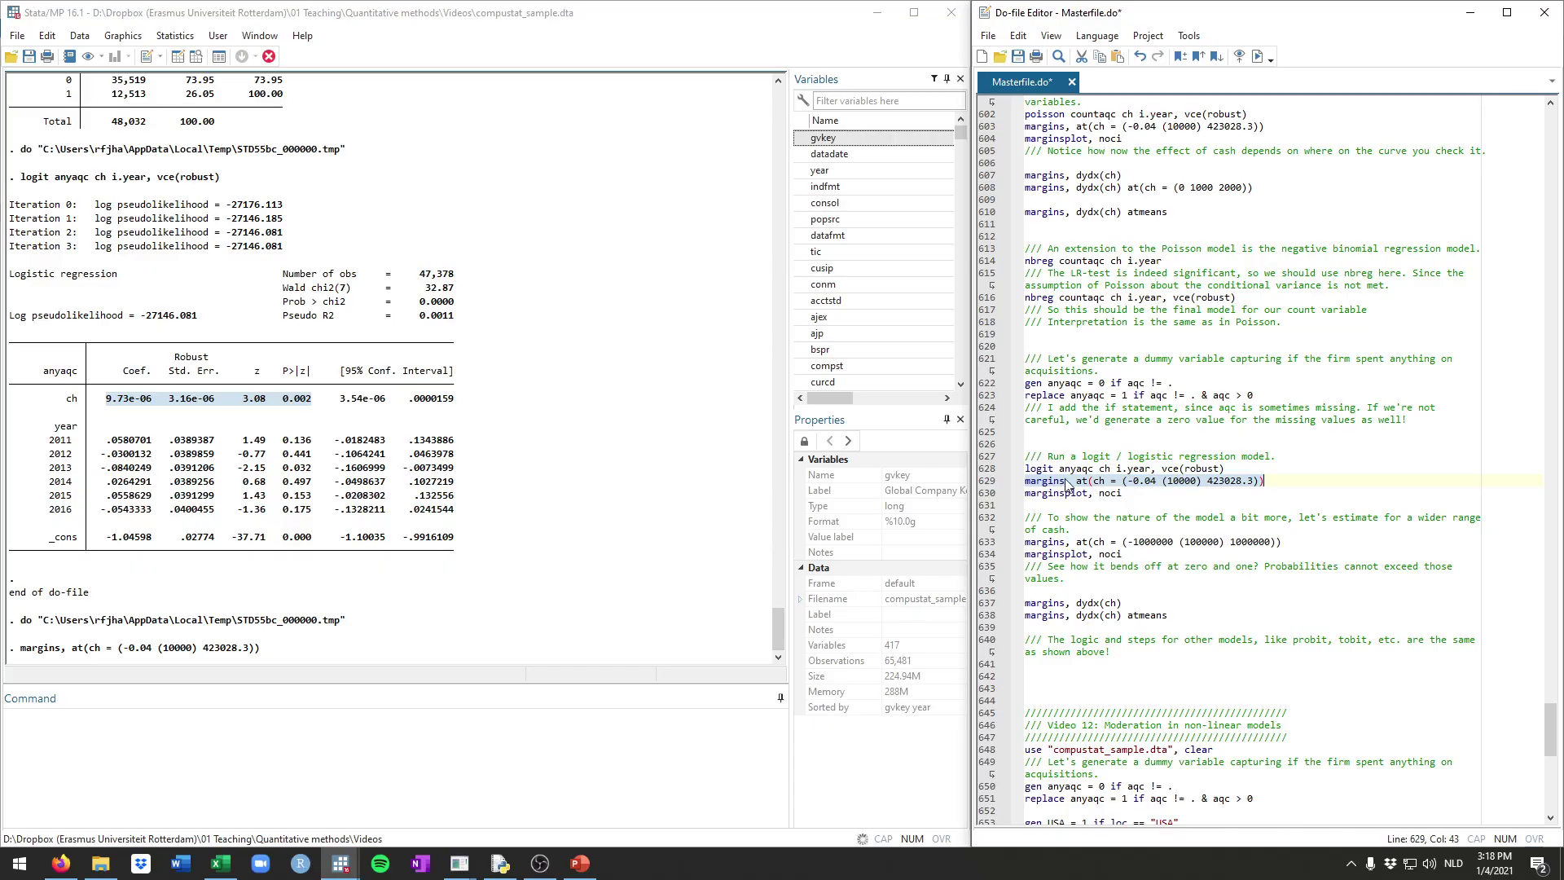
- Run 'marginsplot, noci' to draw Pr(Anyaqc) against Cash
left_click(1100, 481)
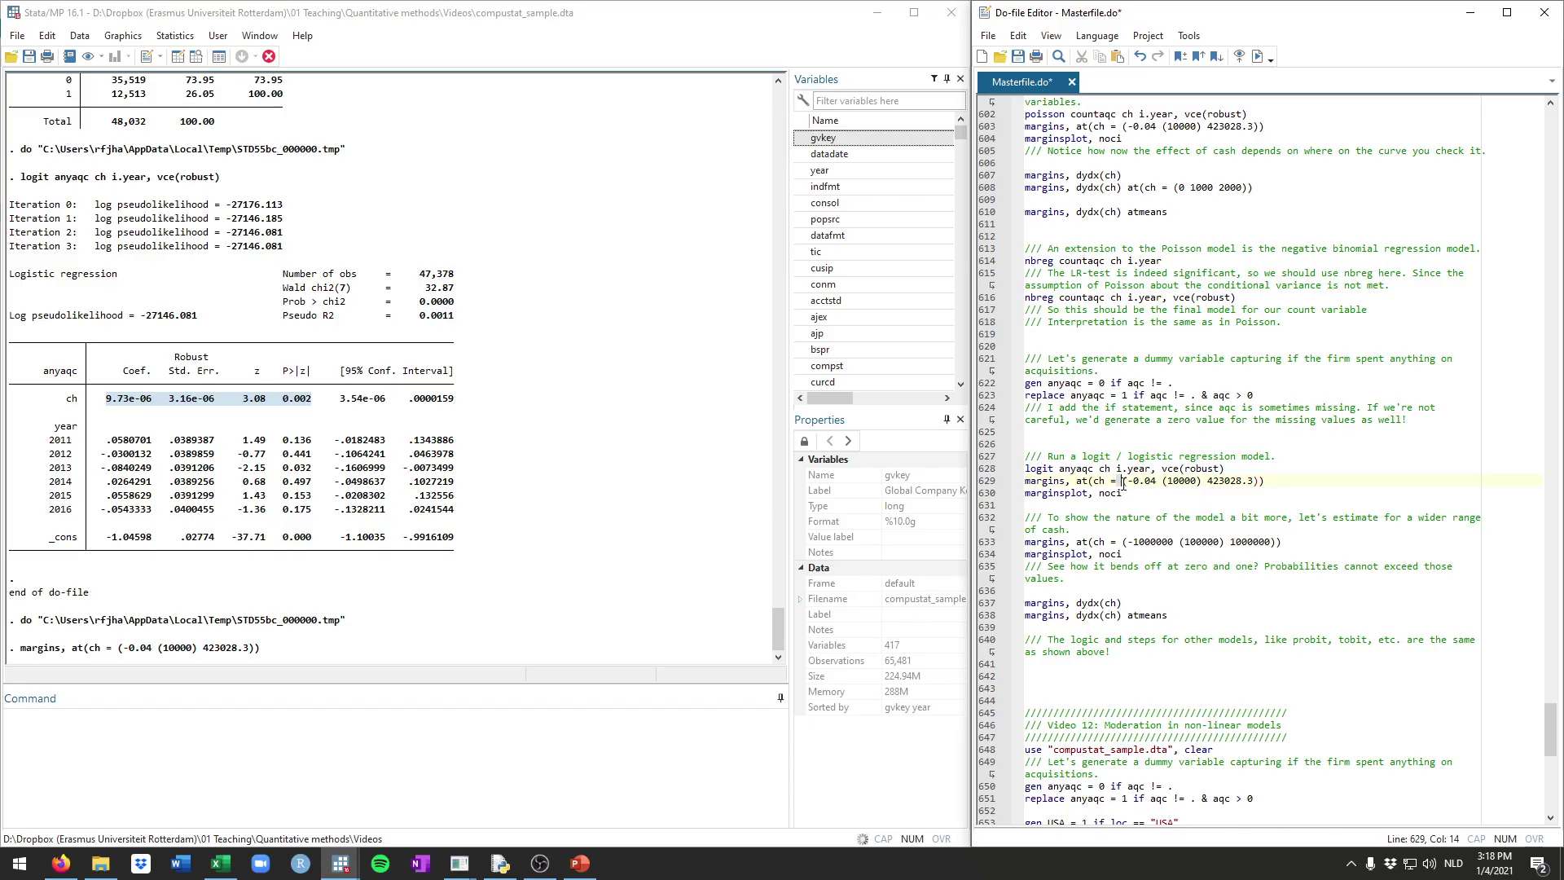
left_click_drag(1121, 481, 1259, 481)
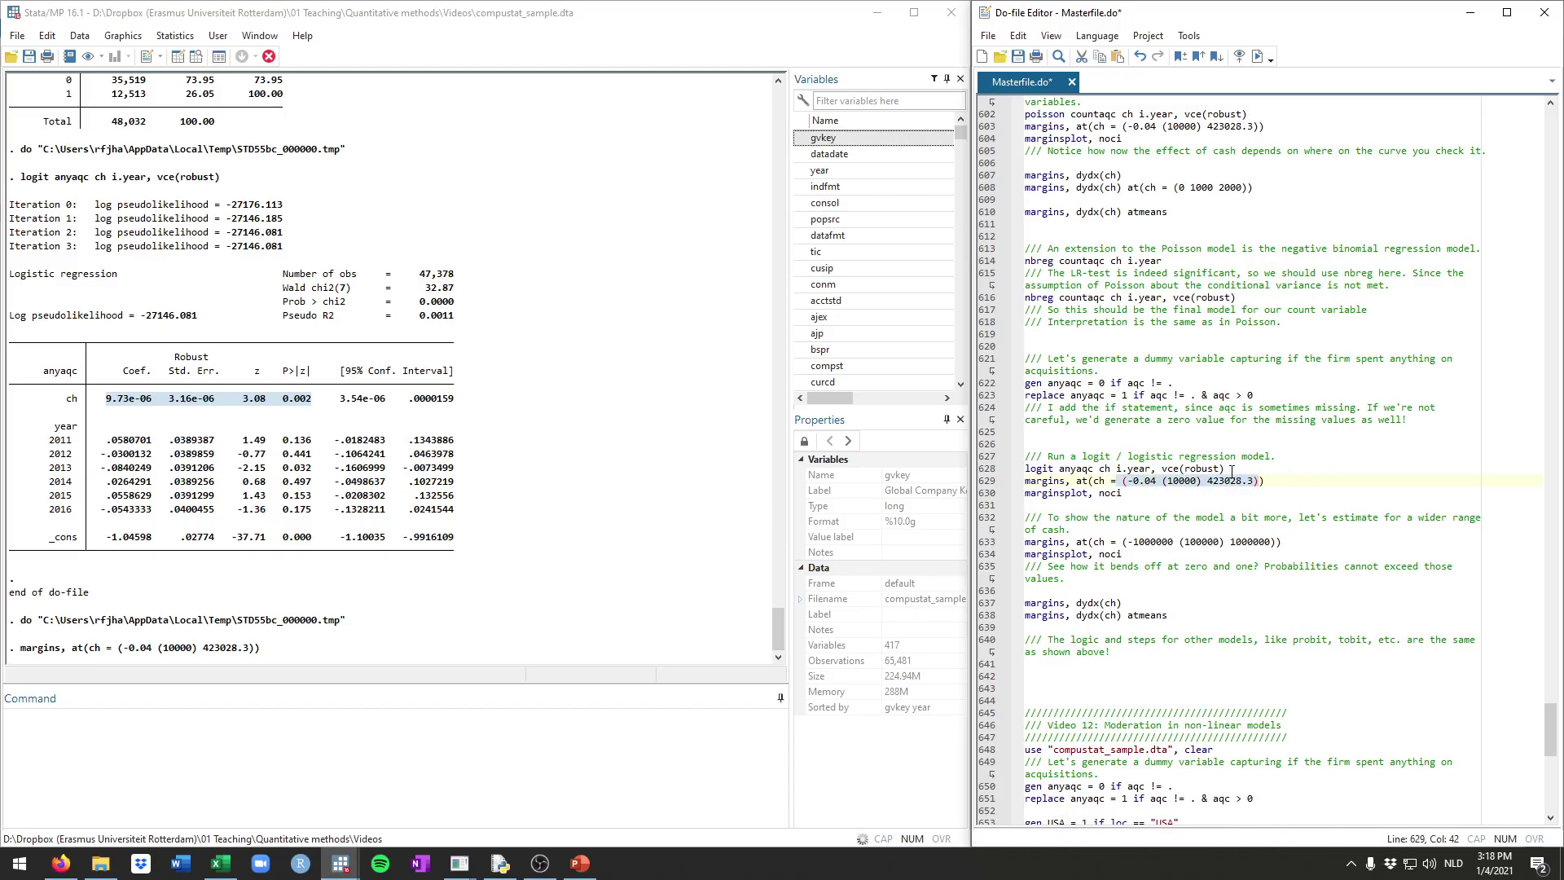
left_click(1278, 477)
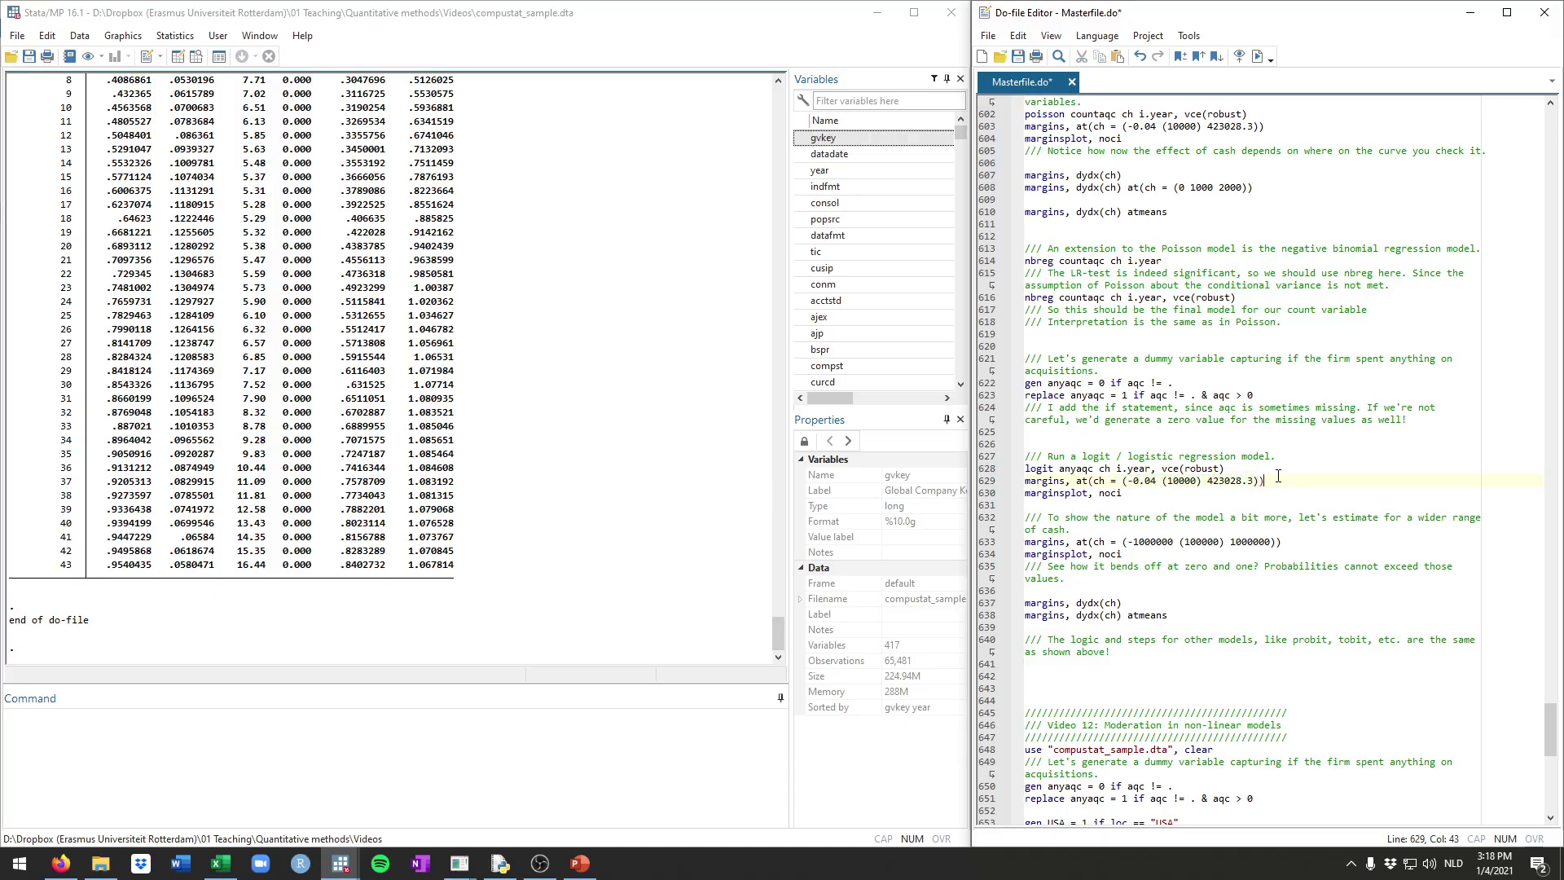
left_click_drag(1149, 496, 1032, 494)
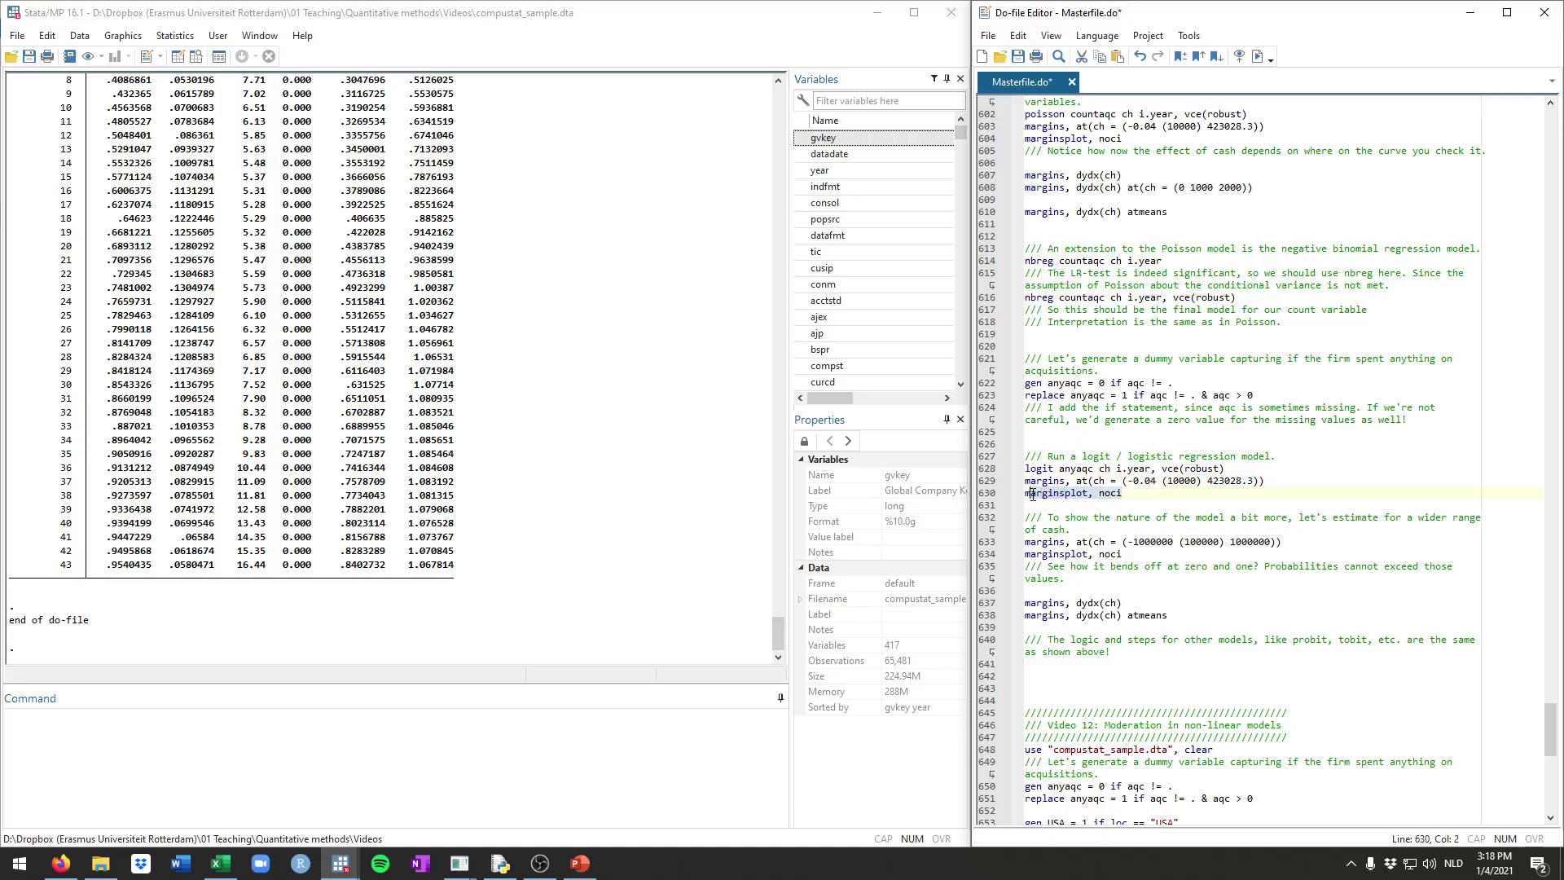
left_click(1042, 501)
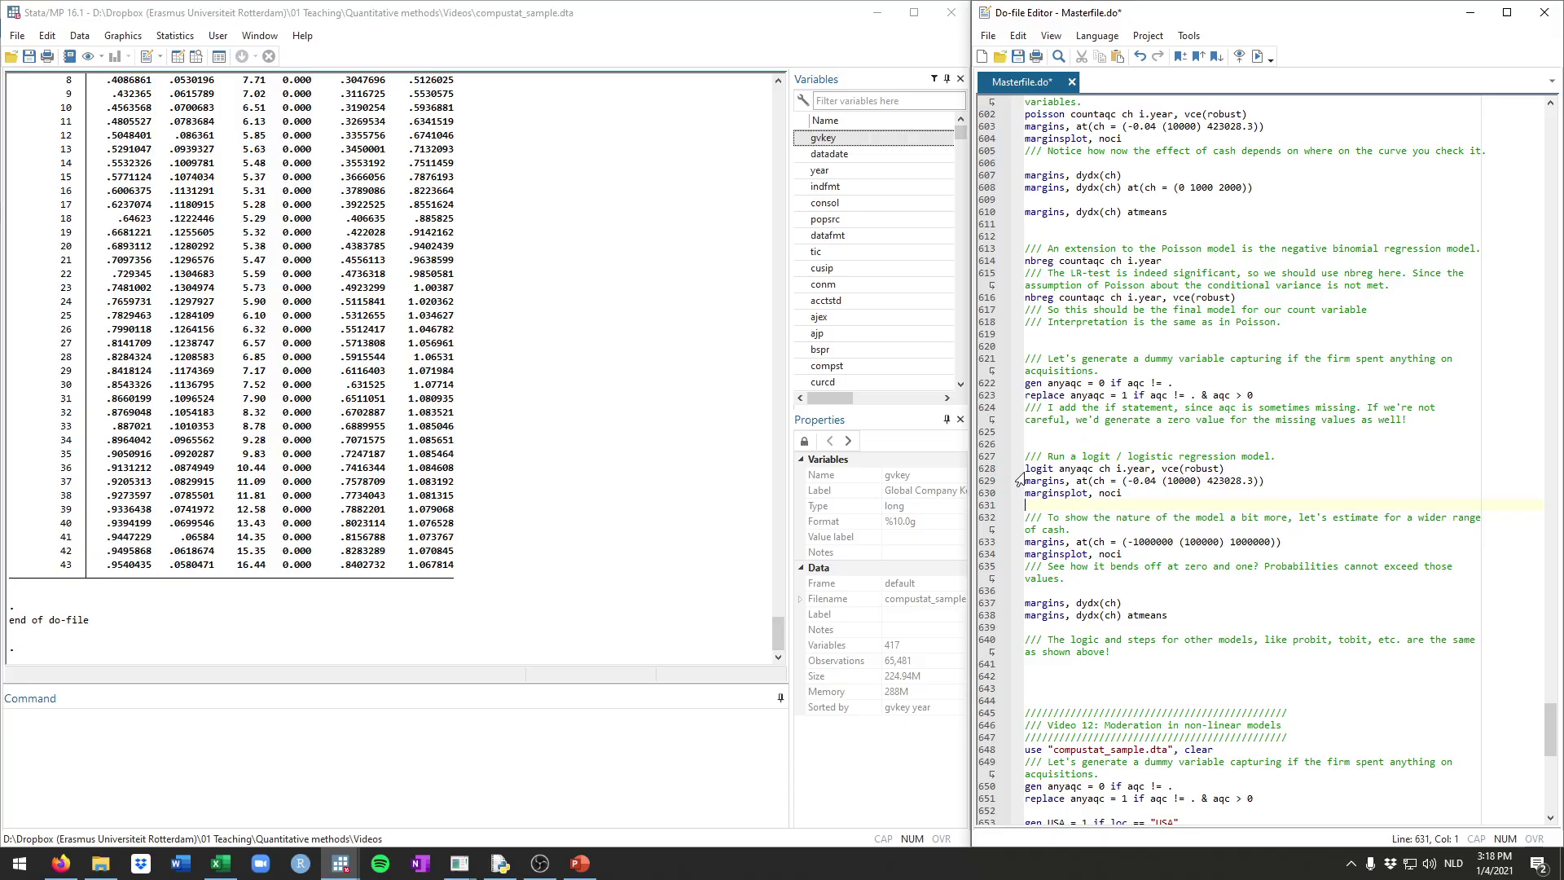
triple_click(1125, 493)
key("ctrl+d")
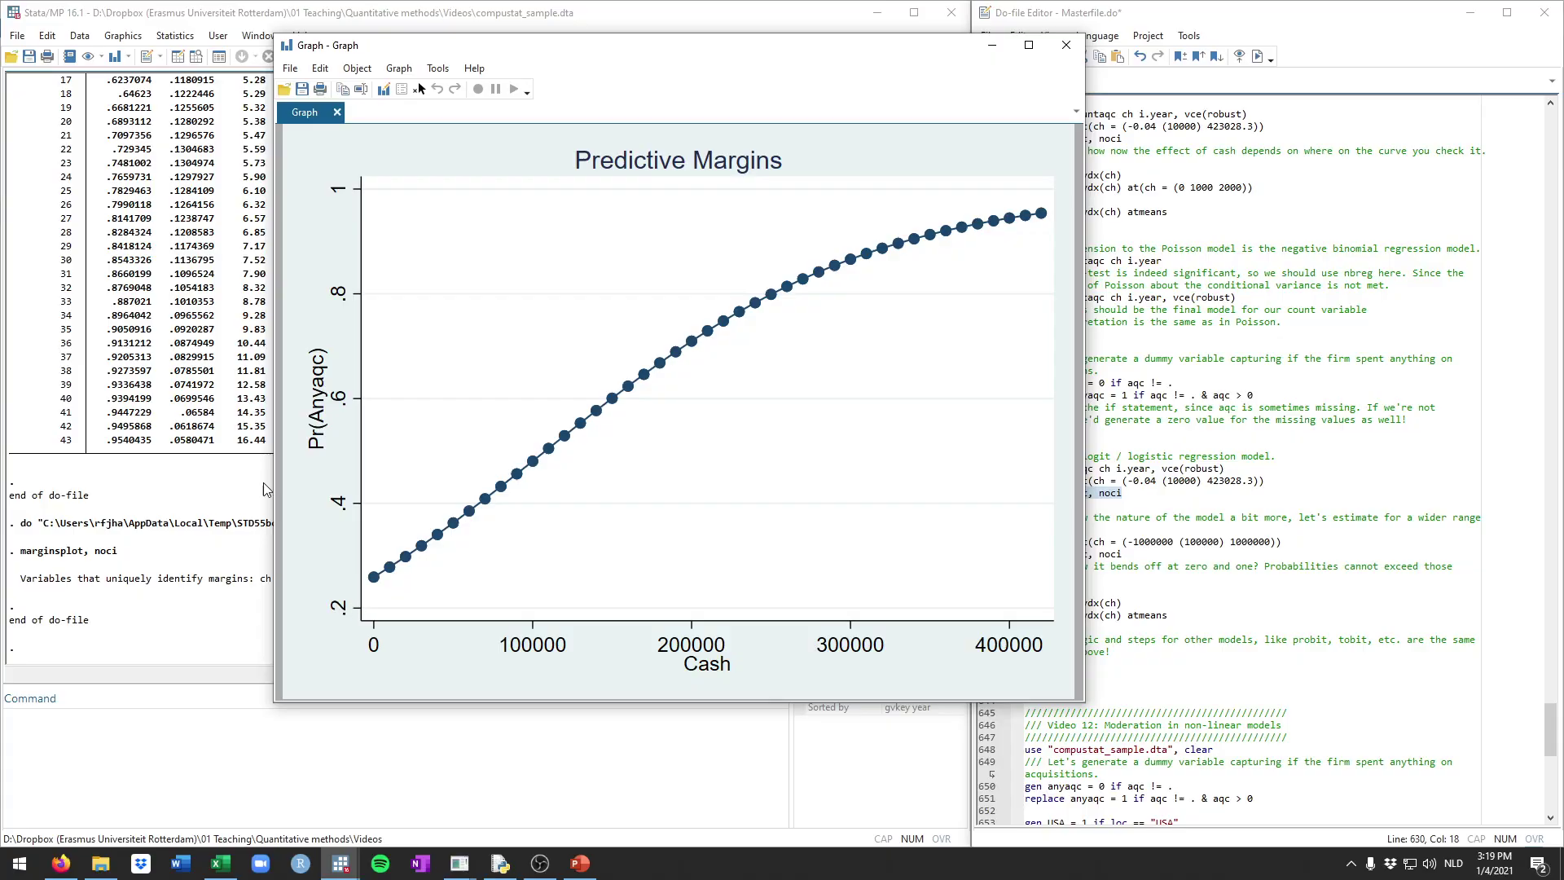
- Review the margins table, starting at .2592672, and the plot, then close the graph
scroll(153, 293, "up", 10)
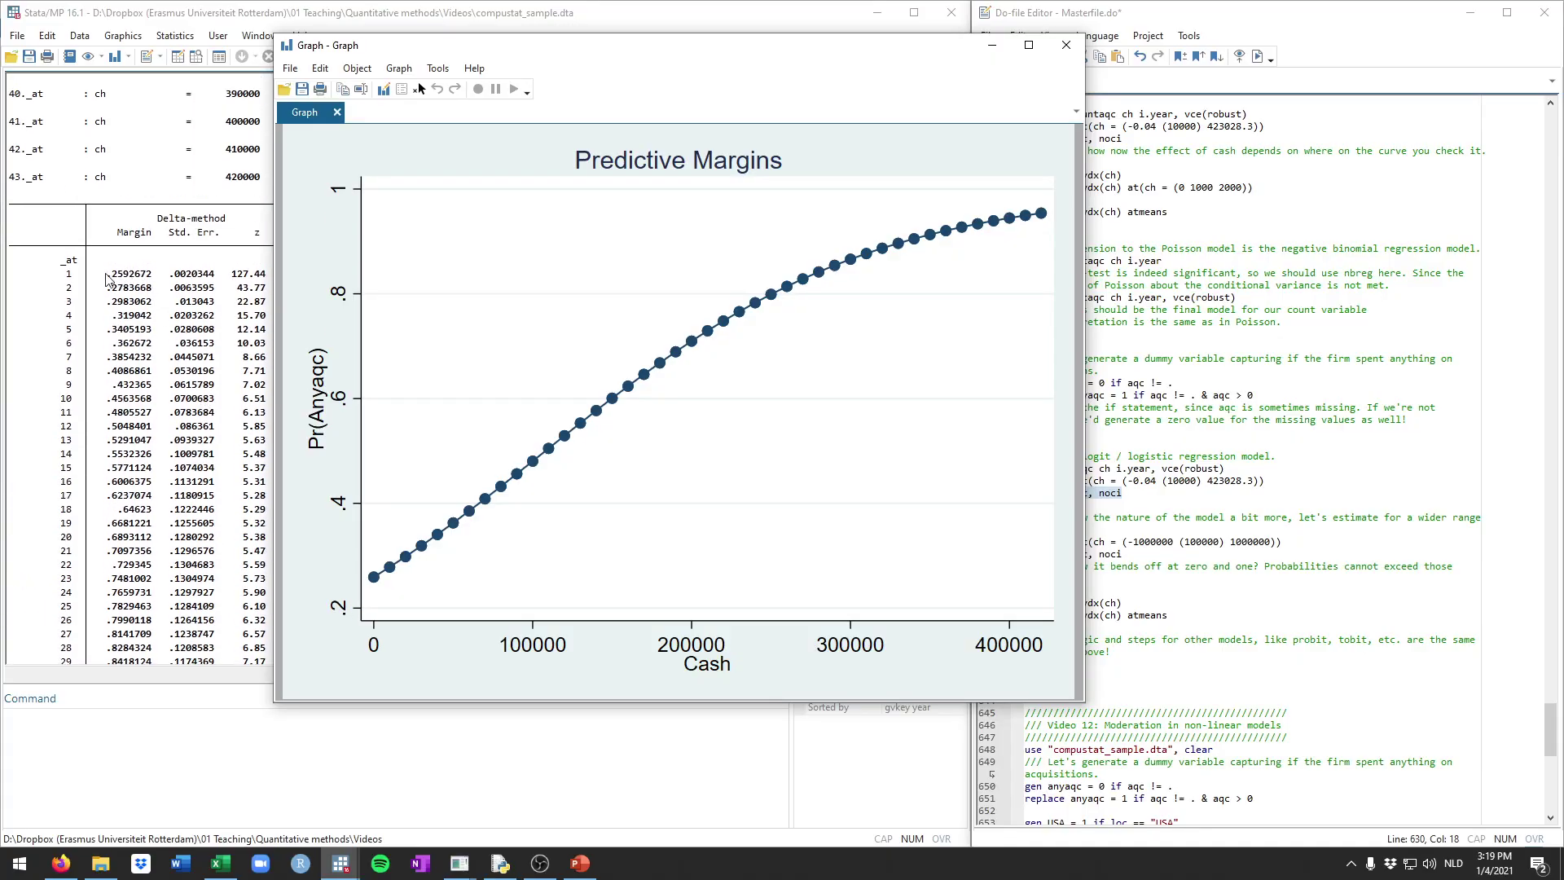
left_click_drag(107, 275, 153, 279)
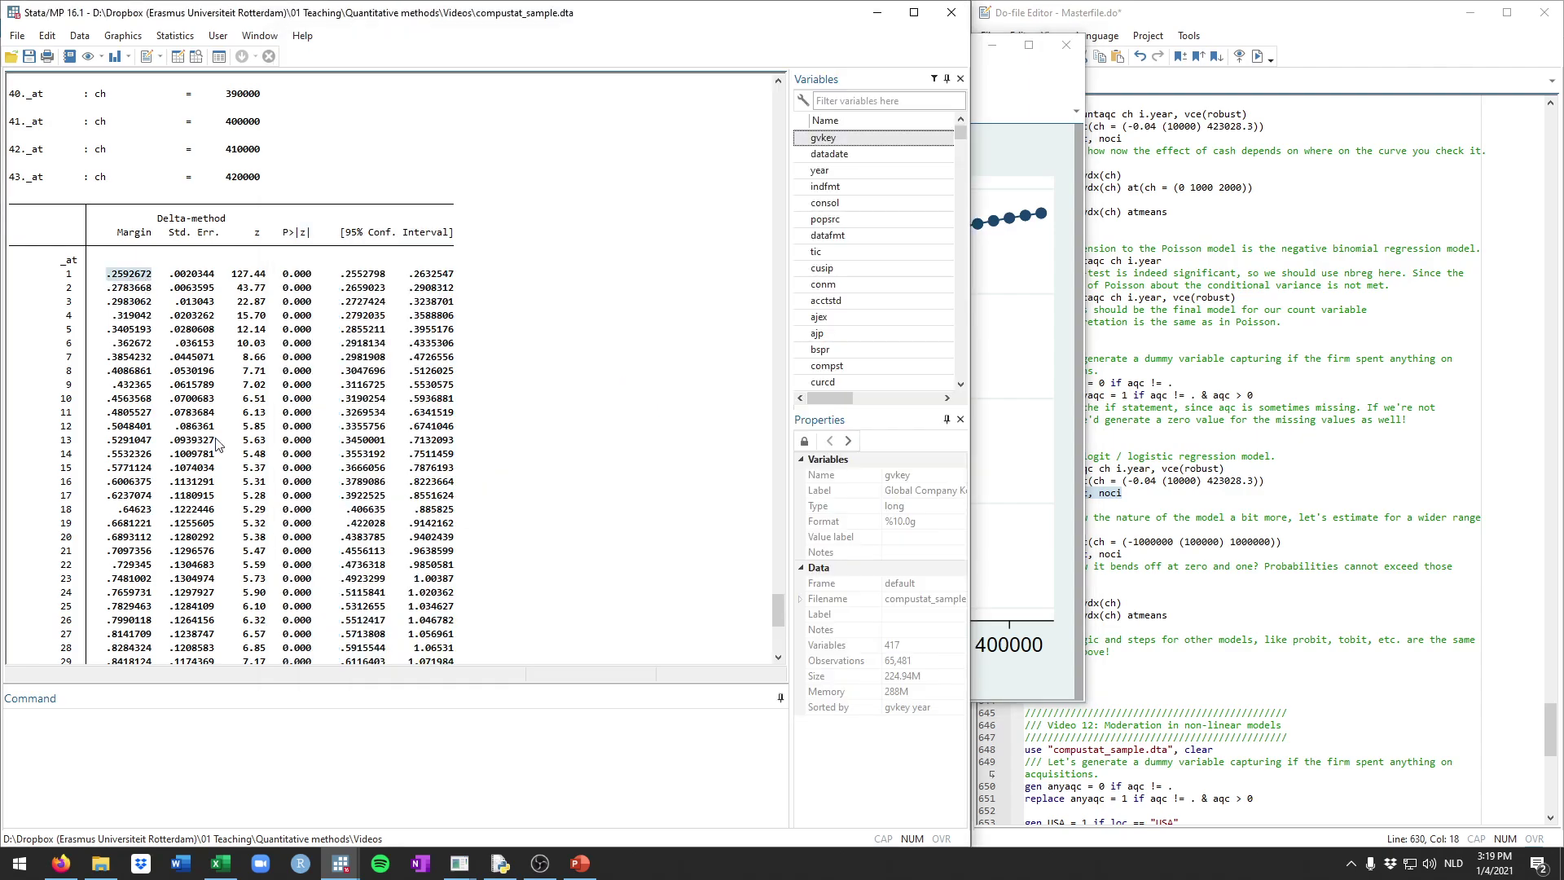
key("alt+Tab")
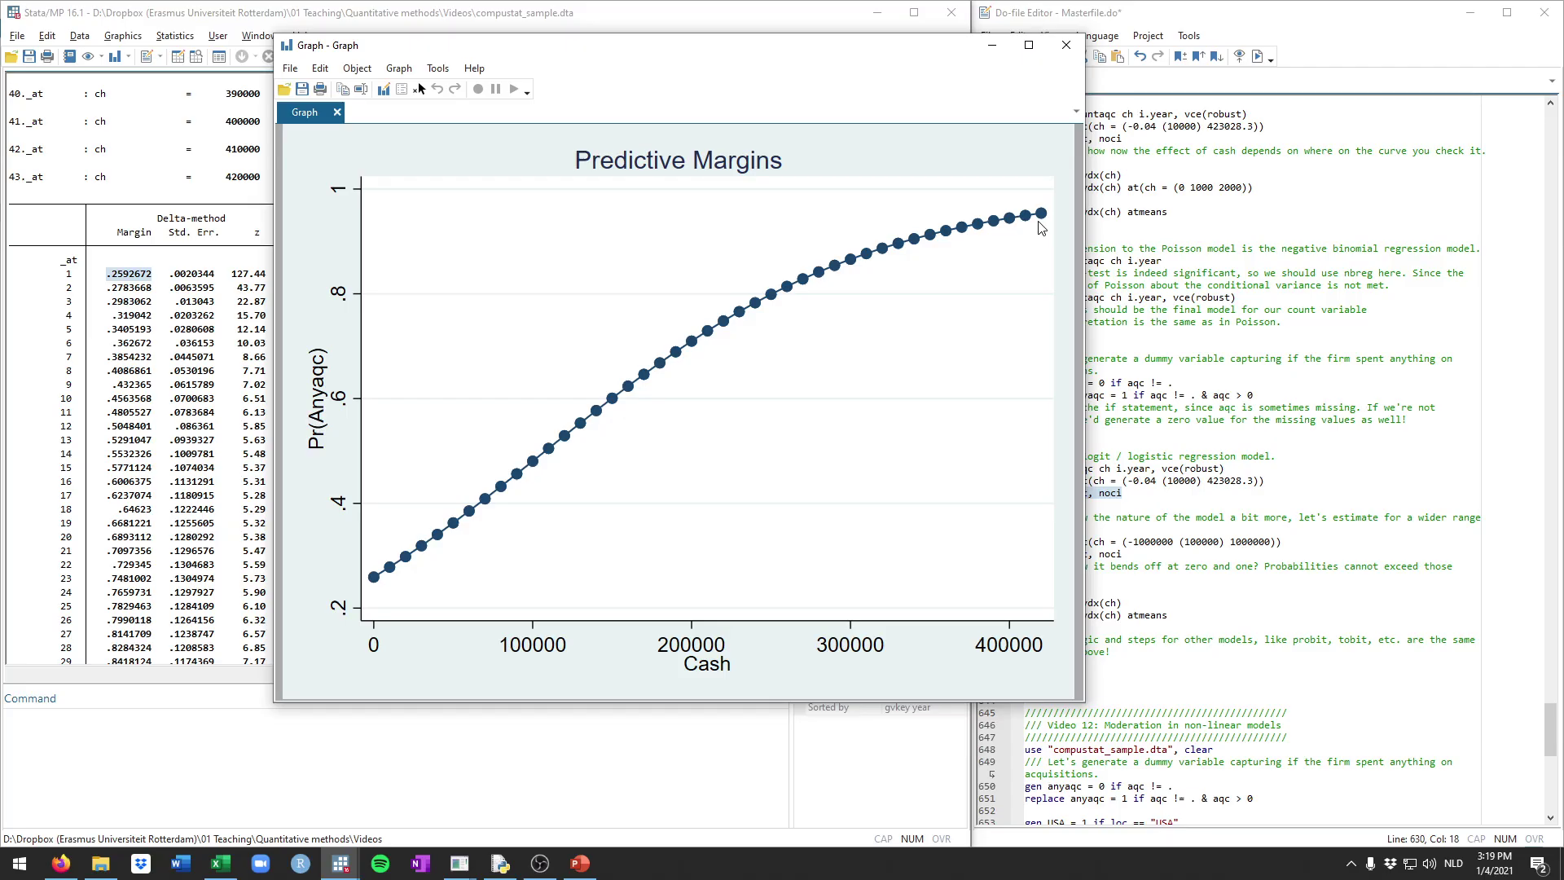
left_click(1065, 44)
- Run margins and marginsplot for cash from -1000000 to 1000000, view the S-curve, close it
left_click(1148, 555)
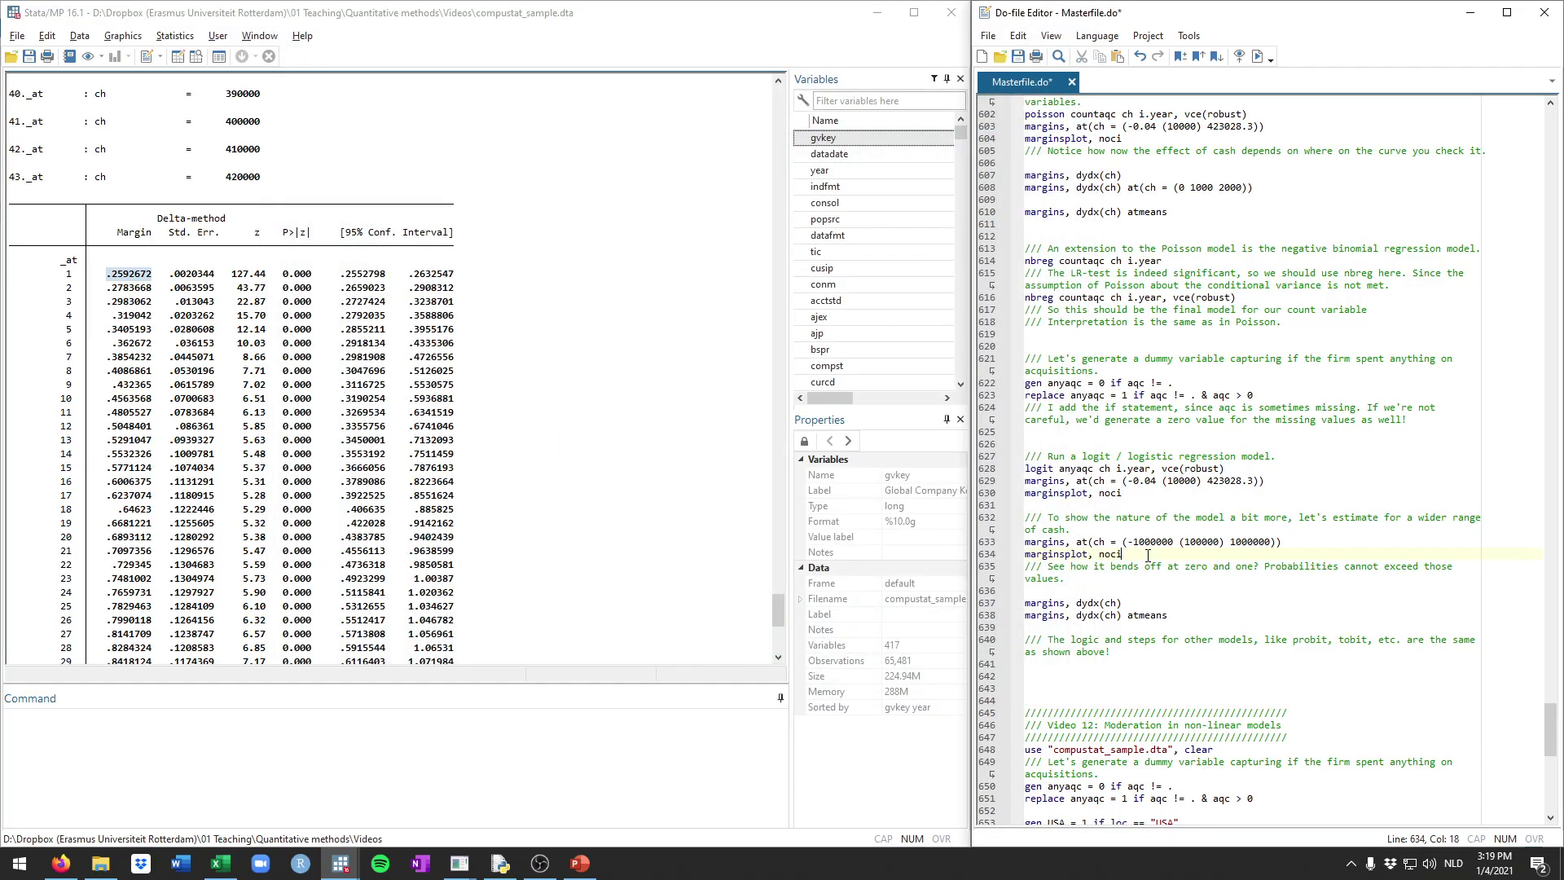
scroll(1216, 533, "down", 1)
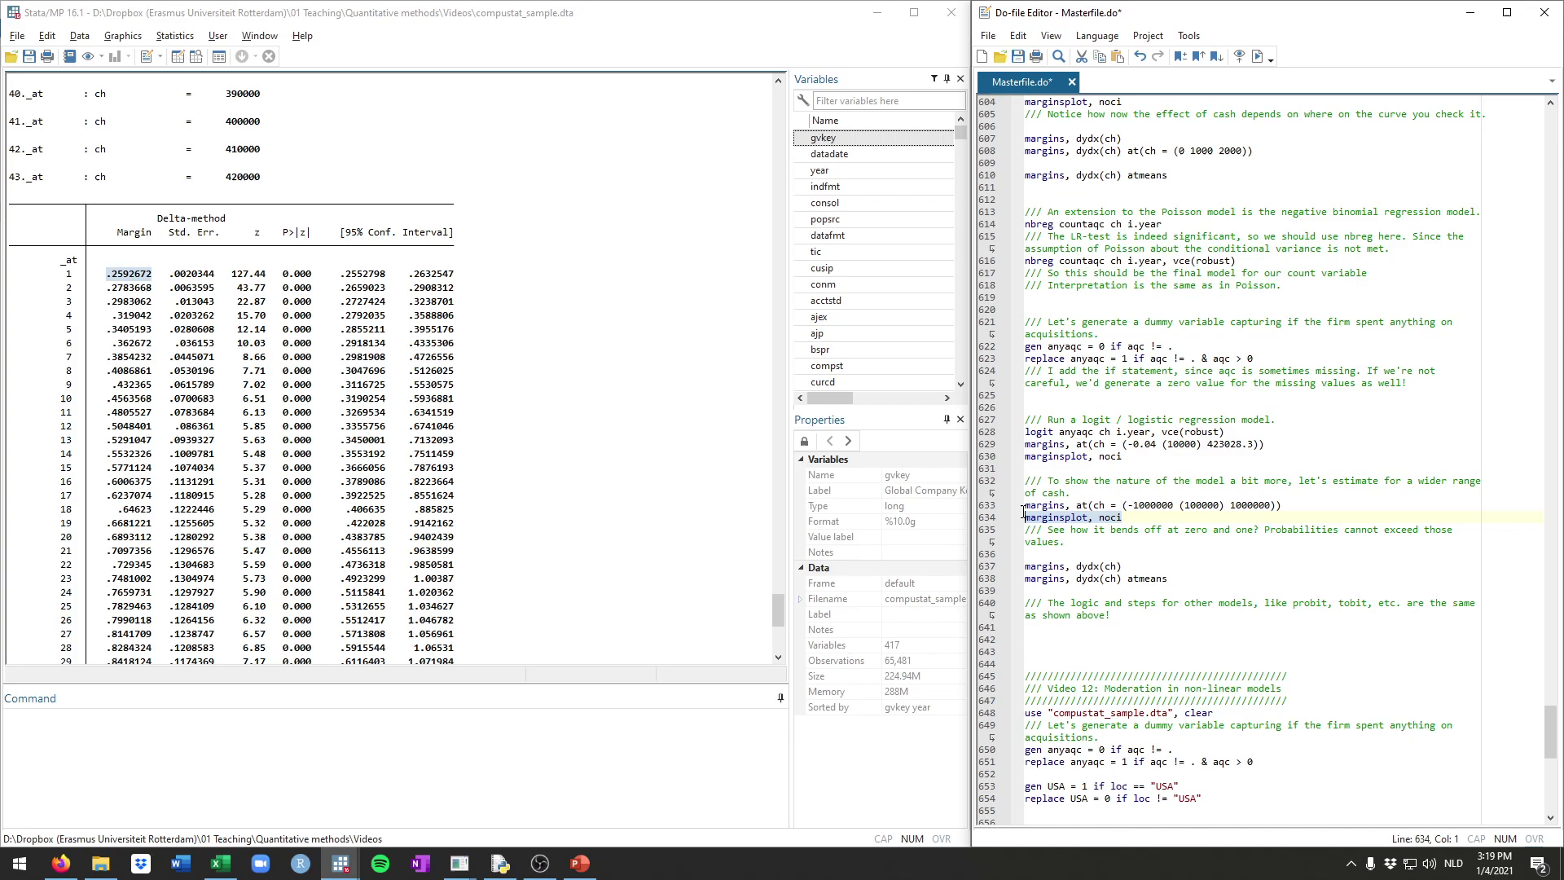
left_click_drag(1023, 512, 1023, 504)
key("ctrl+d")
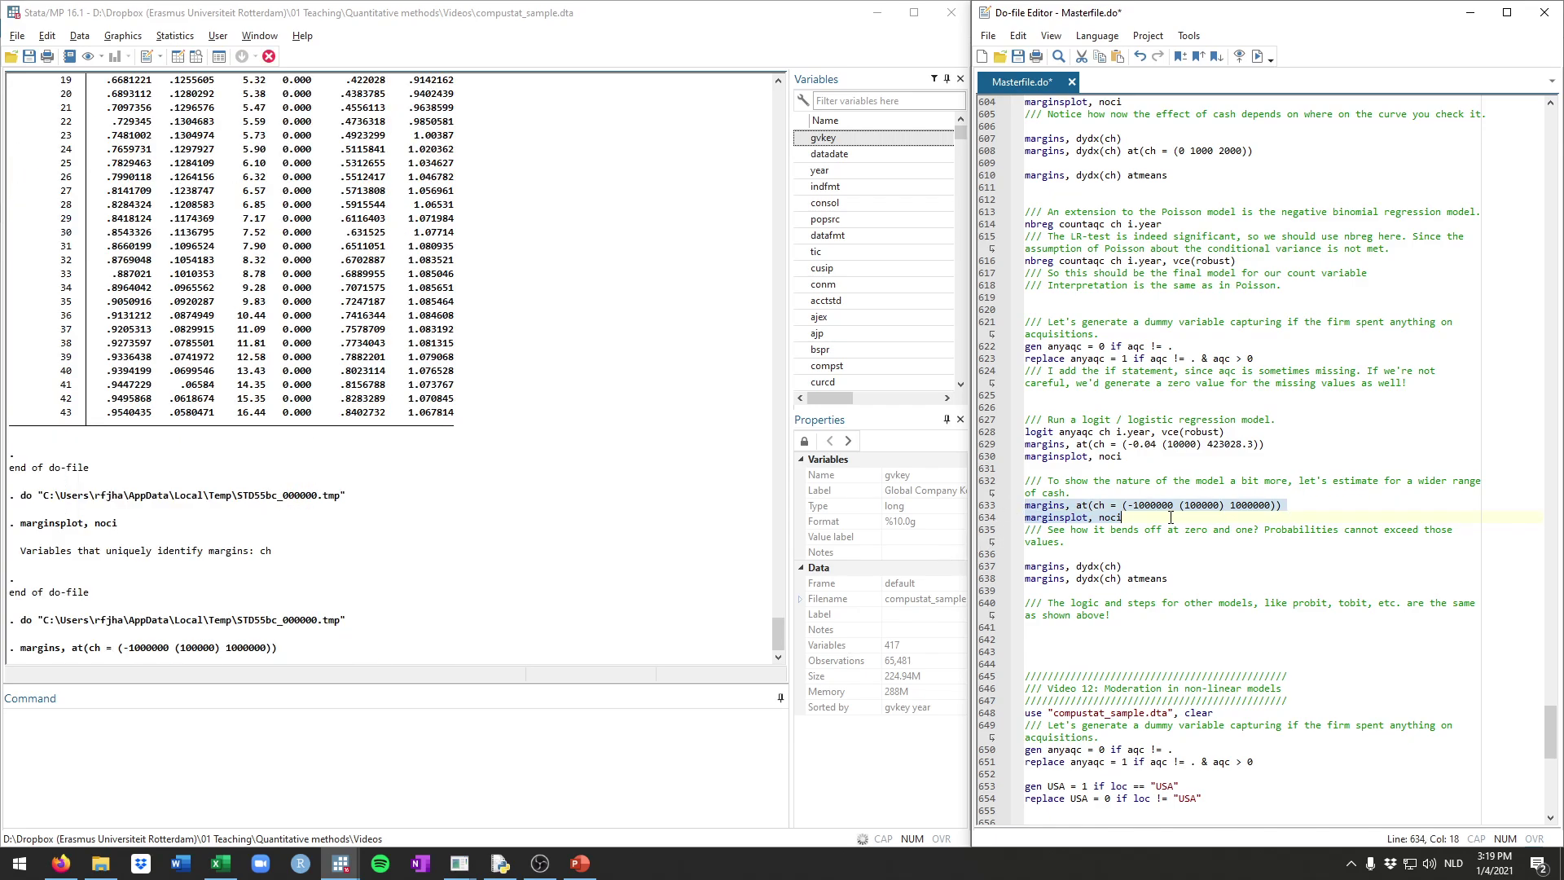
left_click(1133, 505)
left_click_drag(1132, 505, 1218, 507)
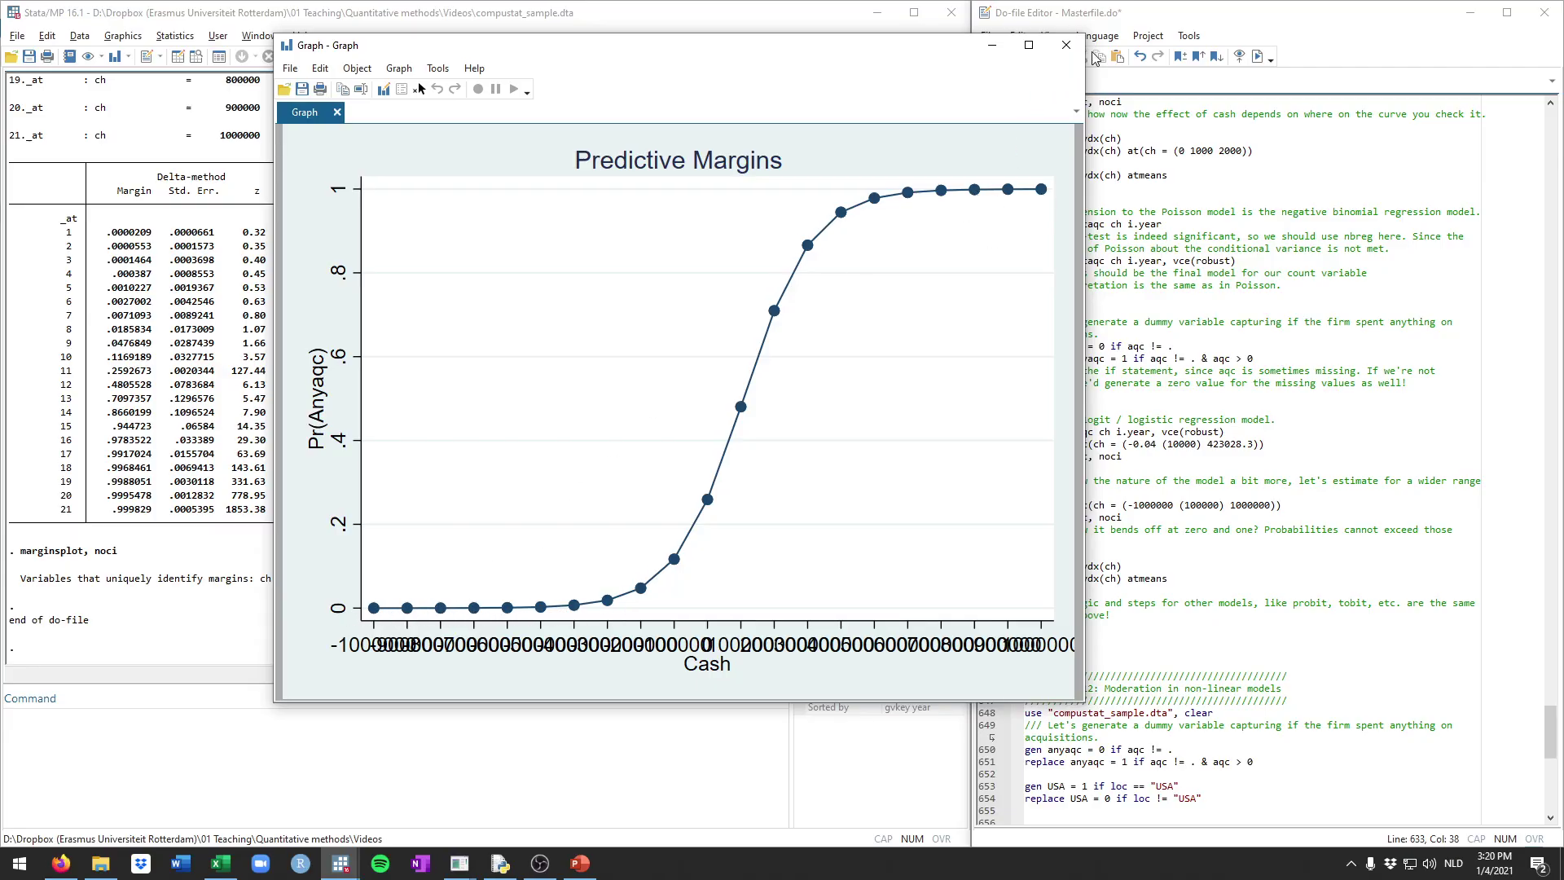
left_click(1066, 45)
- Run 'margins, dydx(ch)' for the average marginal effect of cash
scroll(1132, 547, "down", 1)
left_click(1135, 531)
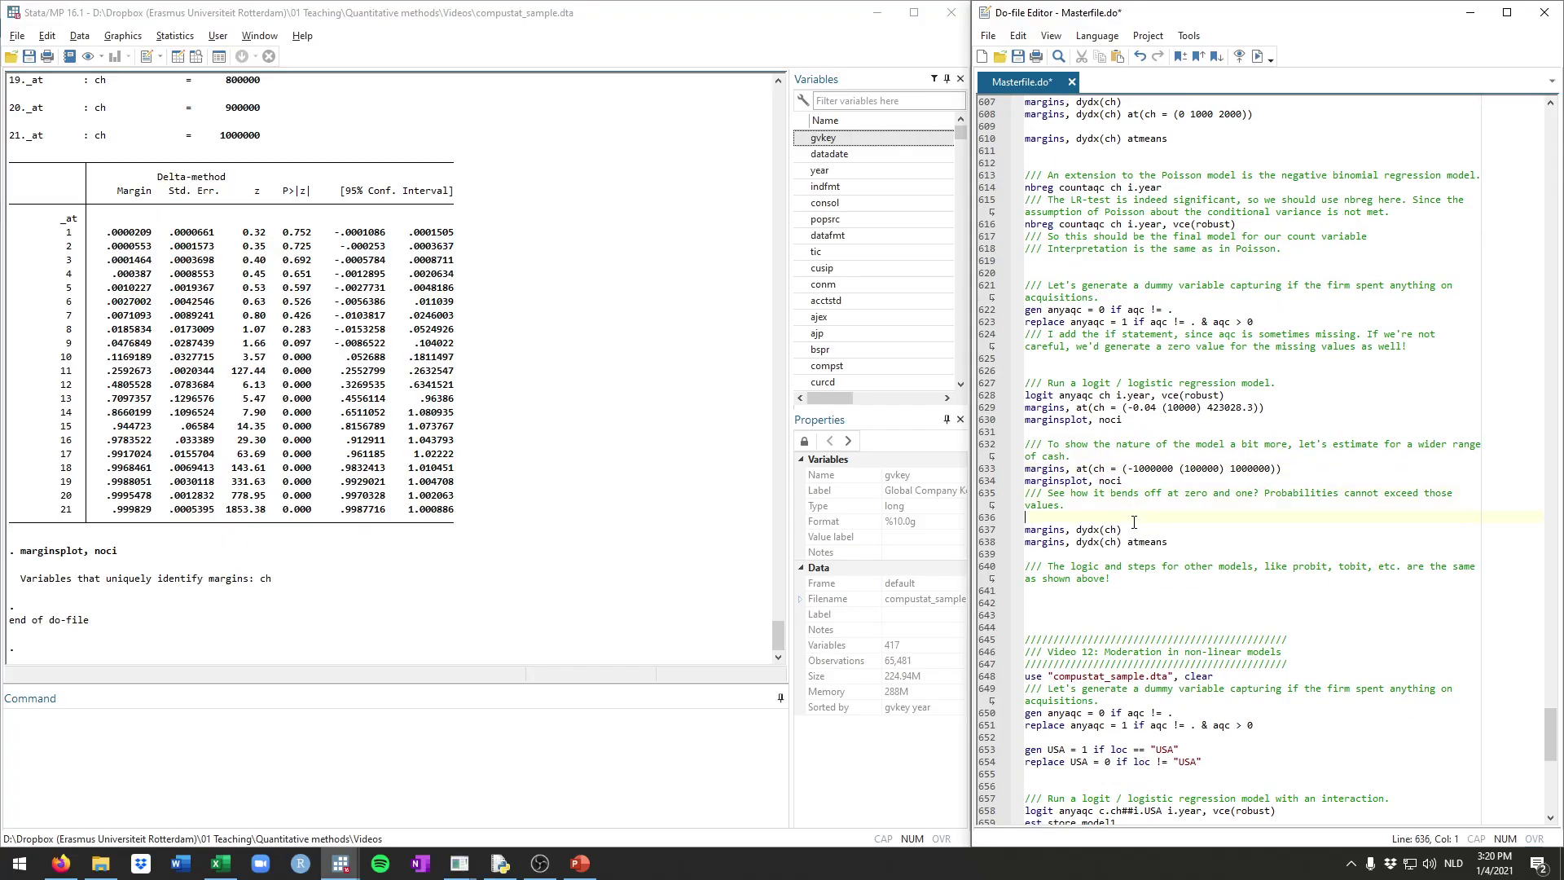
key("shift+Home")
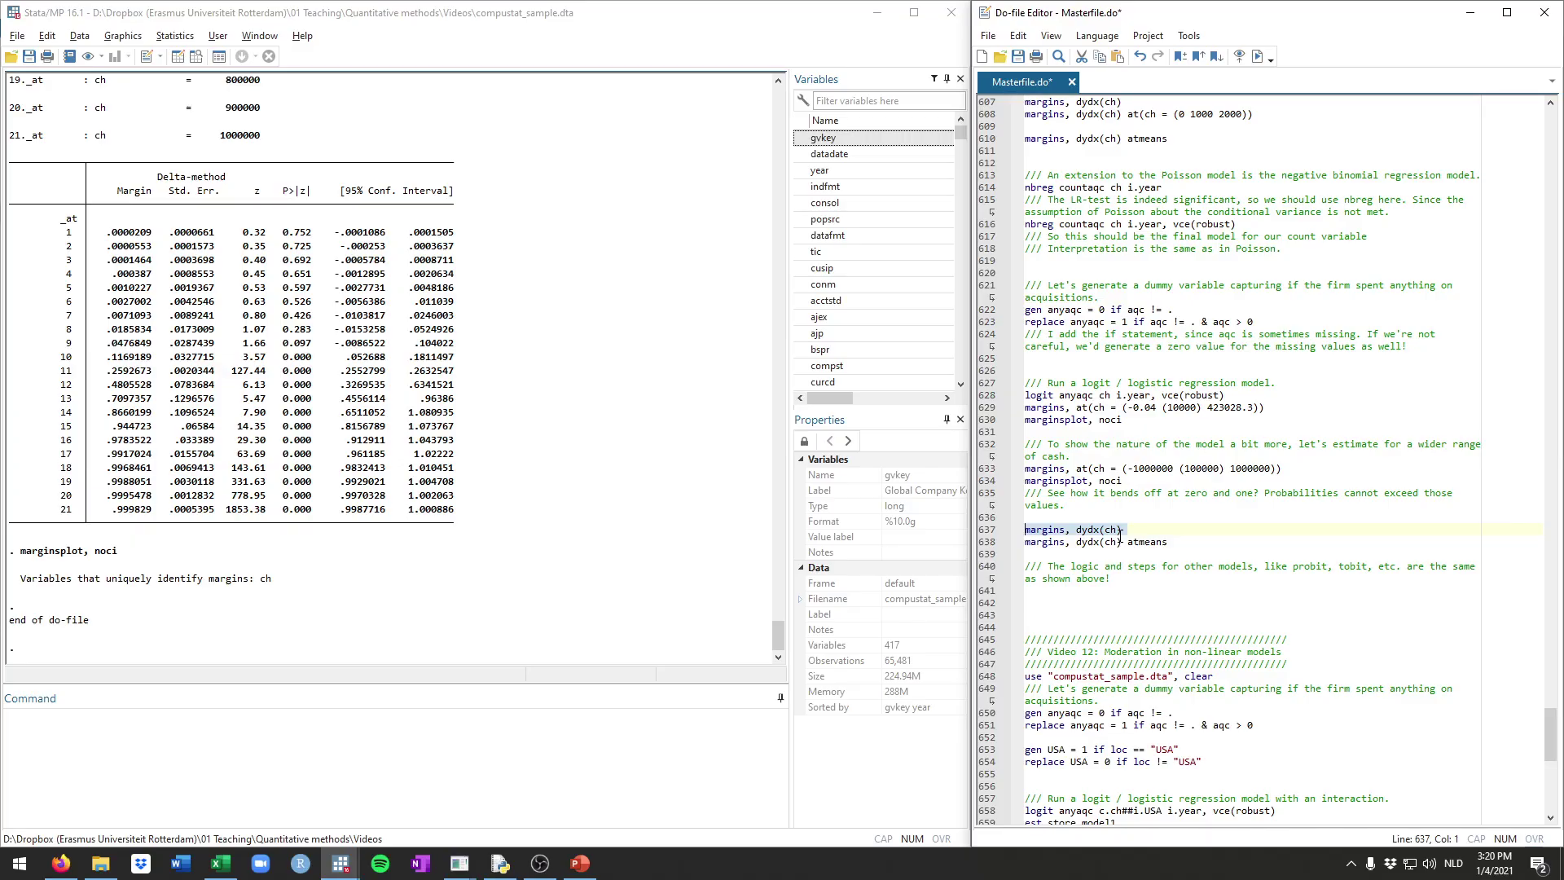
key("ctrl+d")
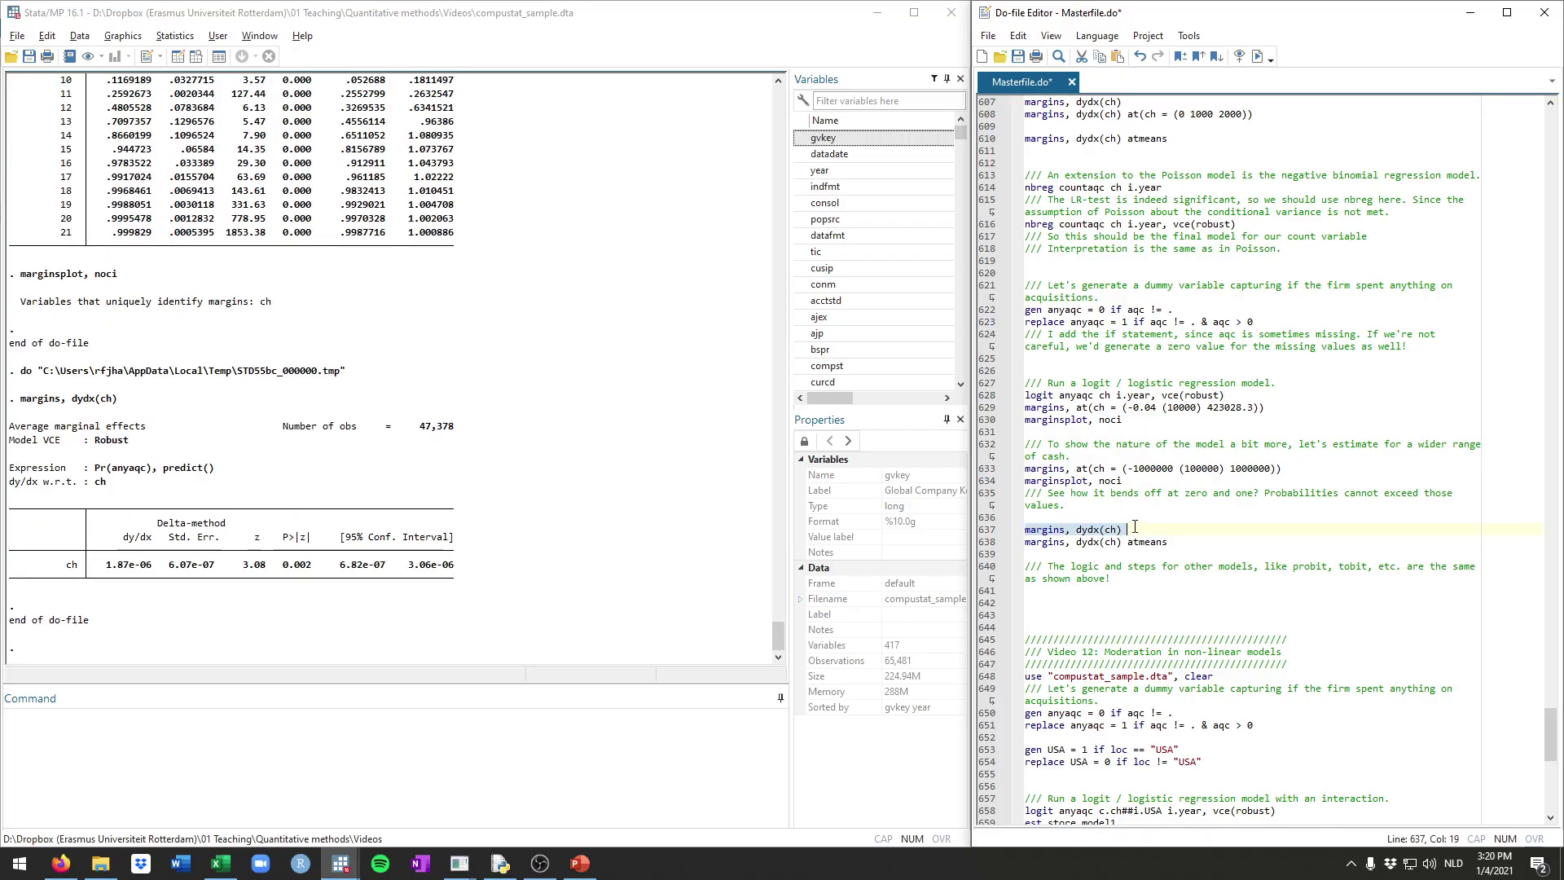
- Read the marginal effect 1.87e-06 and its 0.002 p-value in the results
left_click(308, 572)
left_click_drag(308, 573, 282, 570)
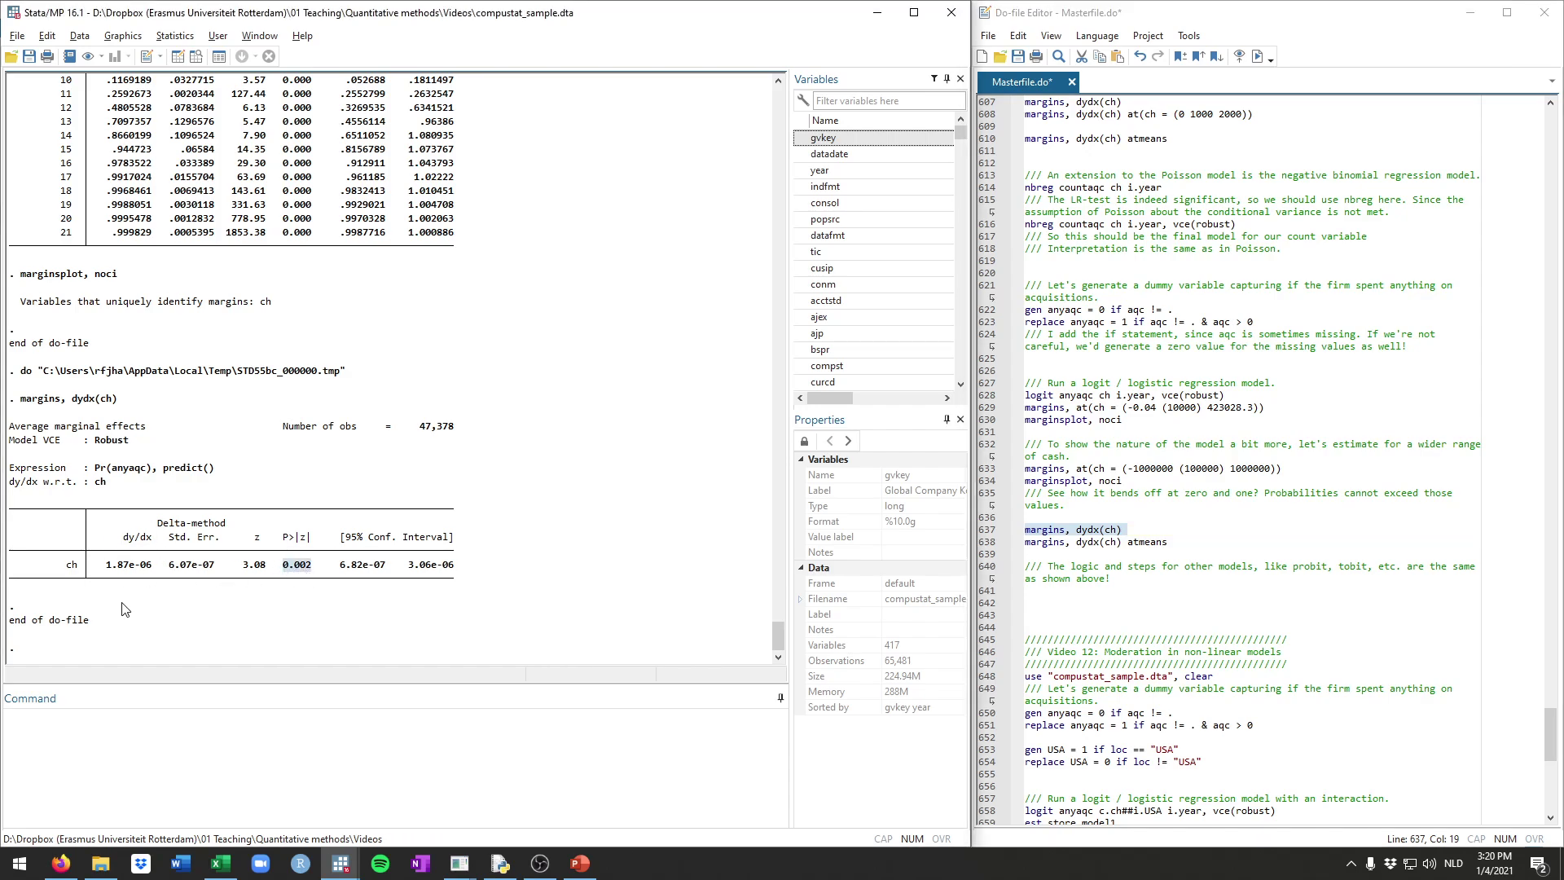
left_click_drag(106, 567, 152, 568)
left_click_drag(106, 567, 145, 573)
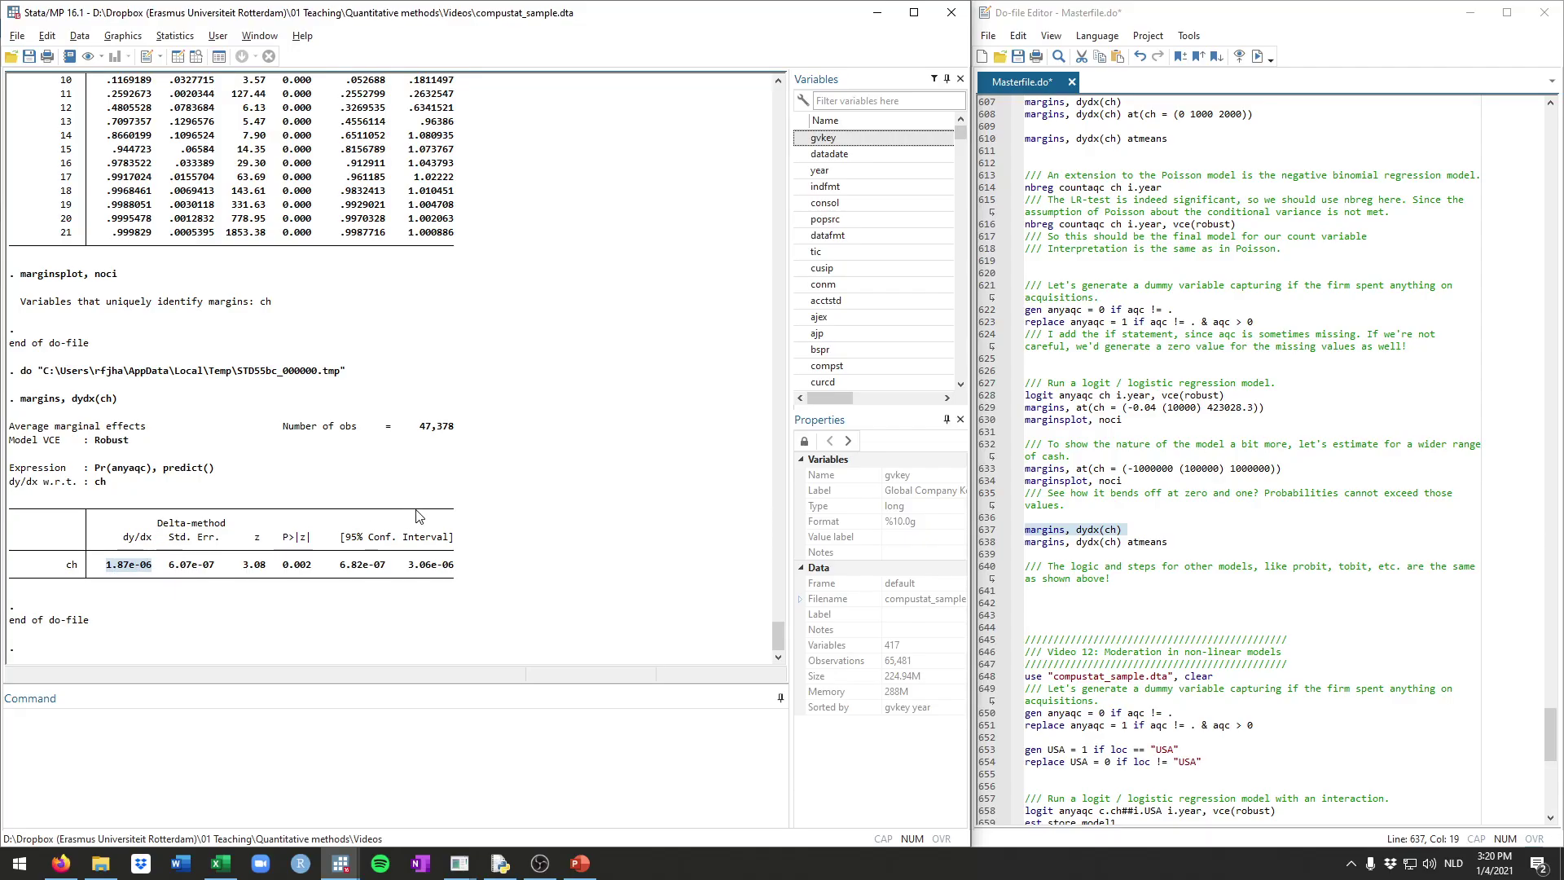
left_click(1059, 543)
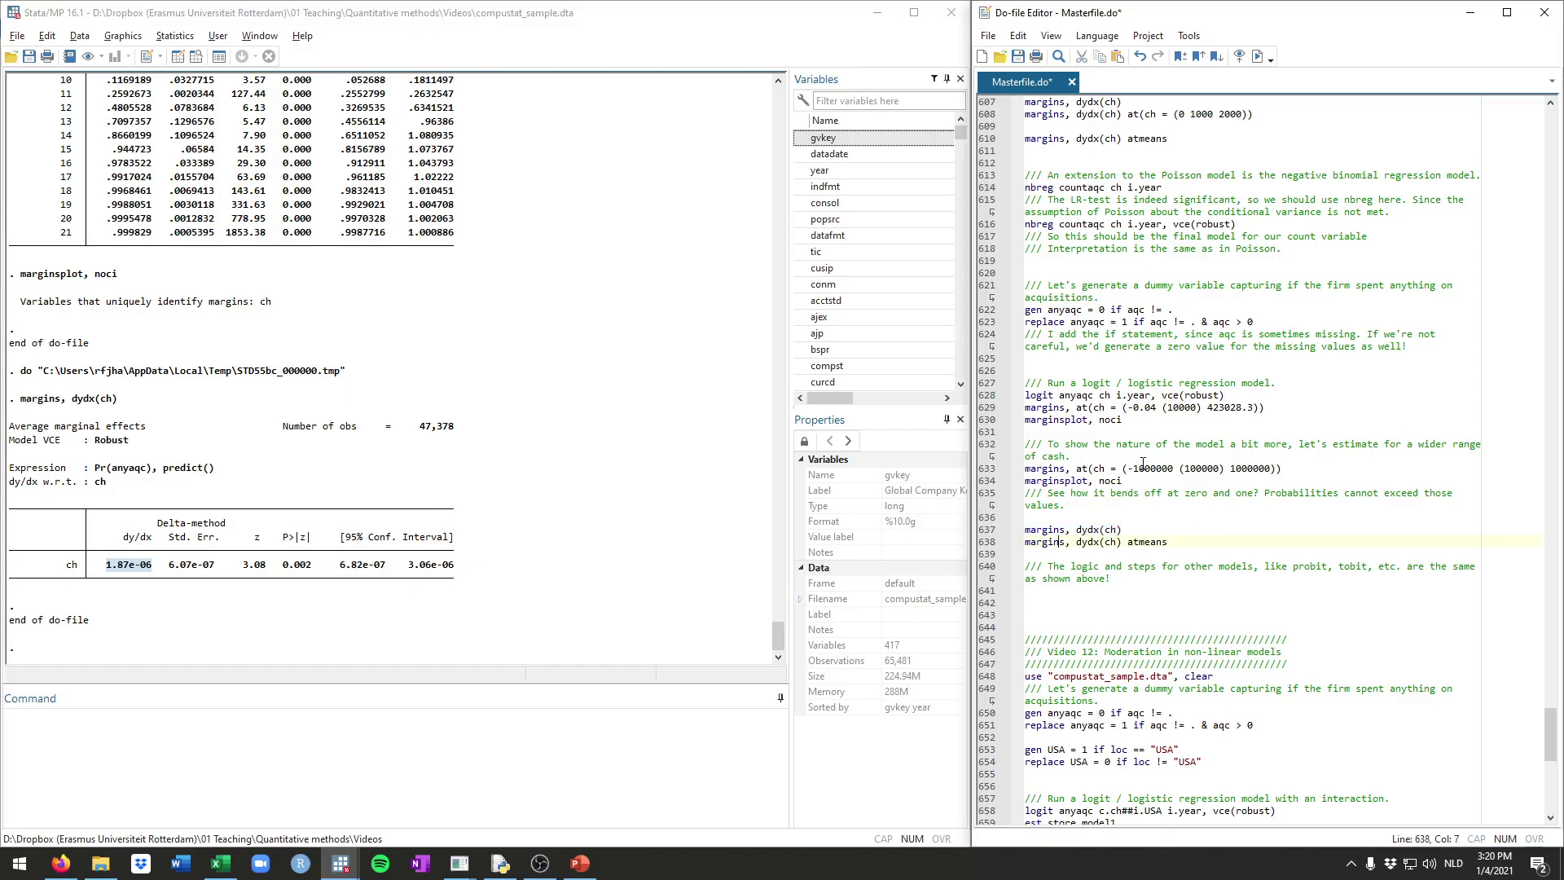
left_click(1070, 553)
left_click_drag(1167, 541, 1026, 542)
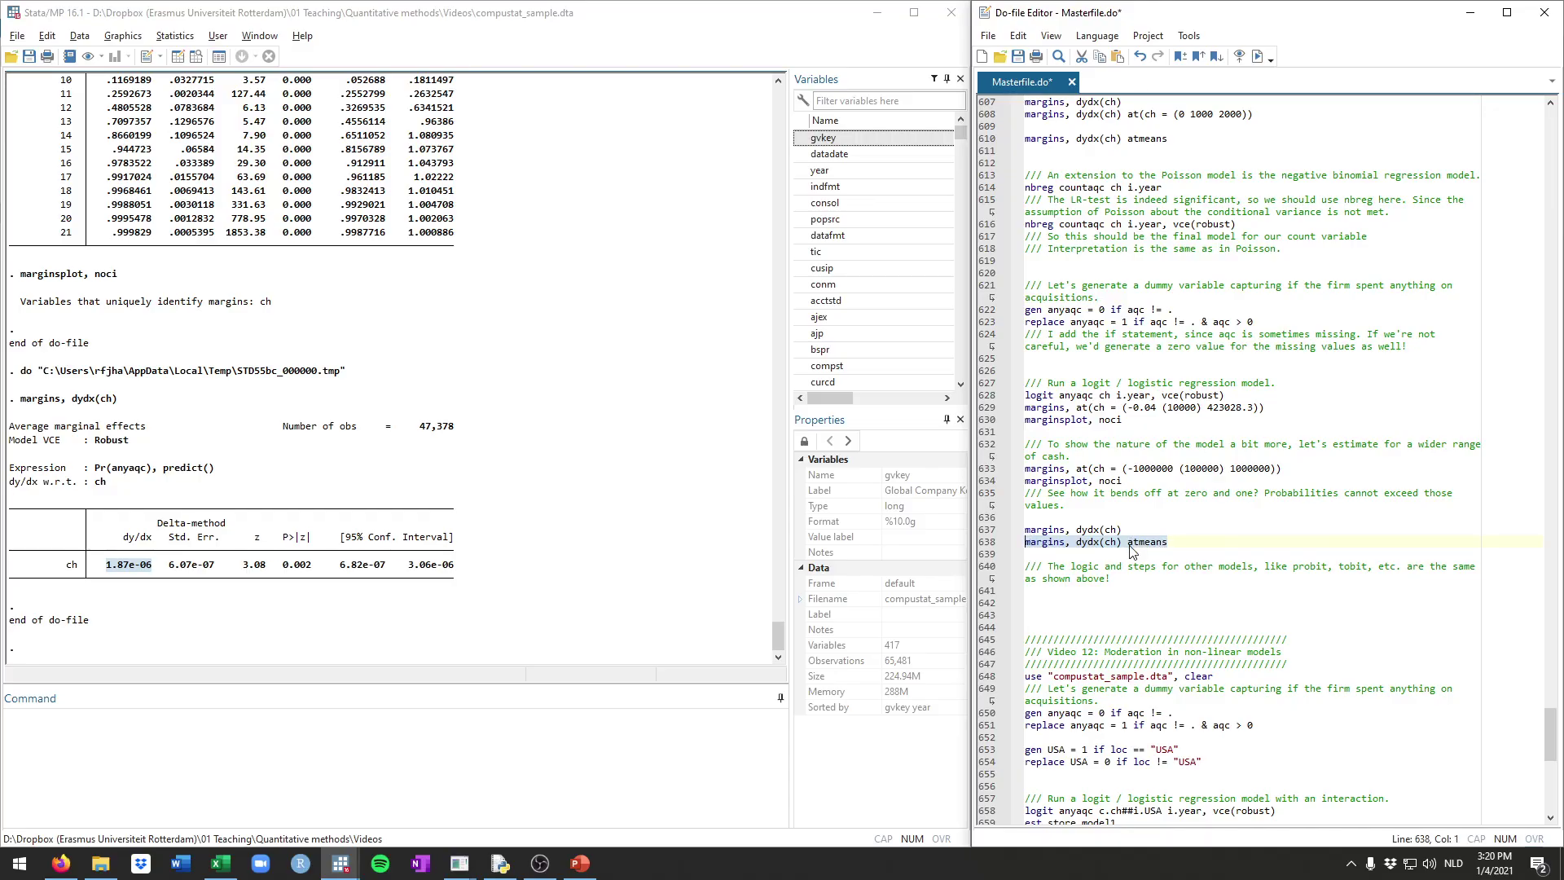
left_click_drag(1125, 529, 1020, 528)
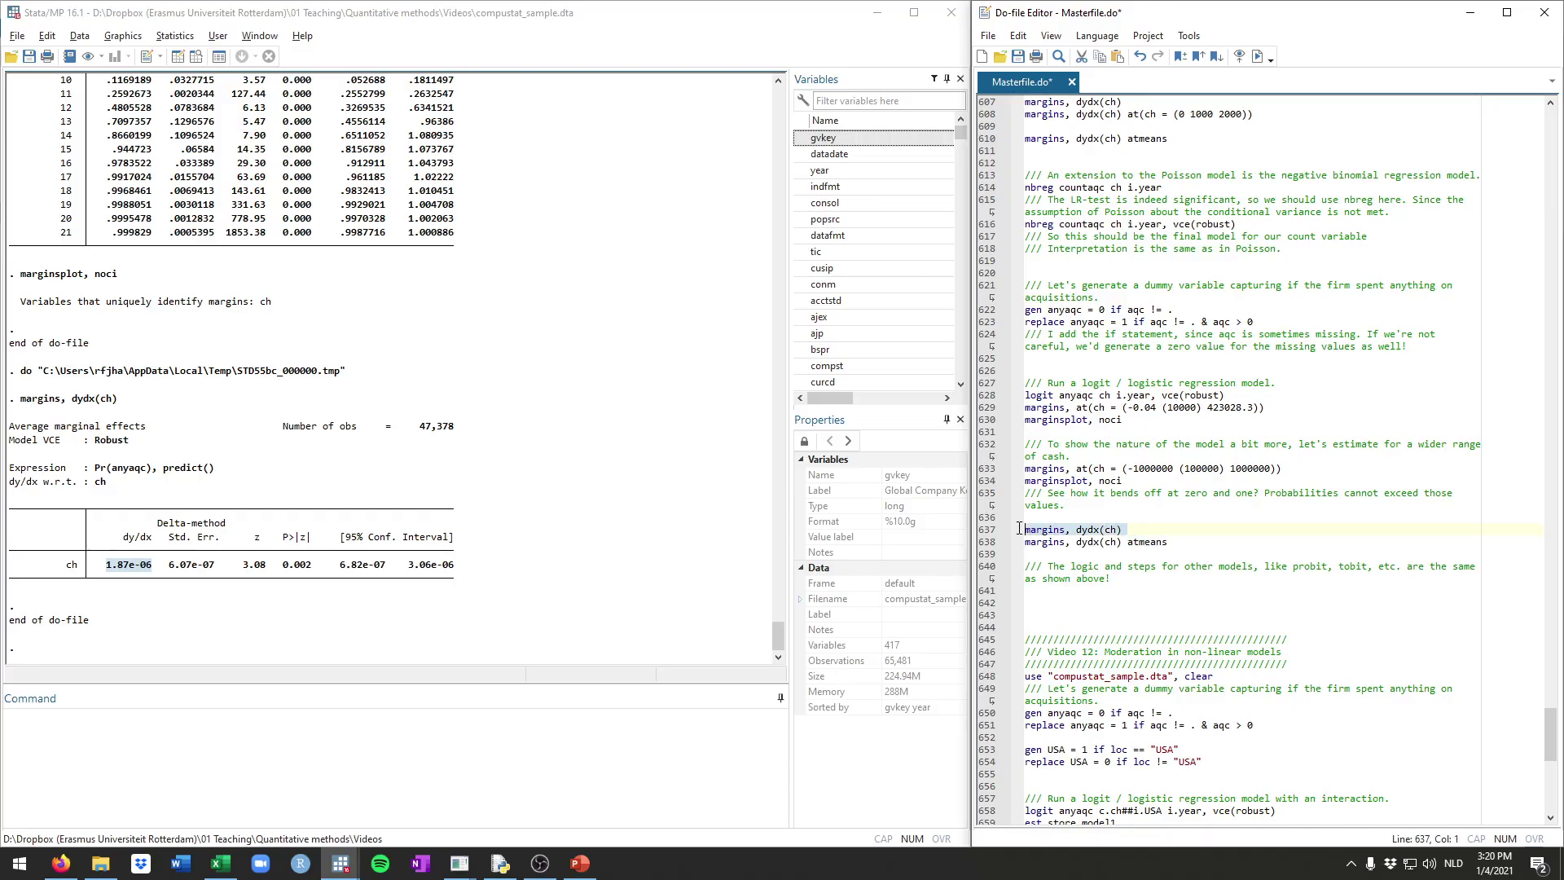
left_click_drag(111, 564, 314, 574)
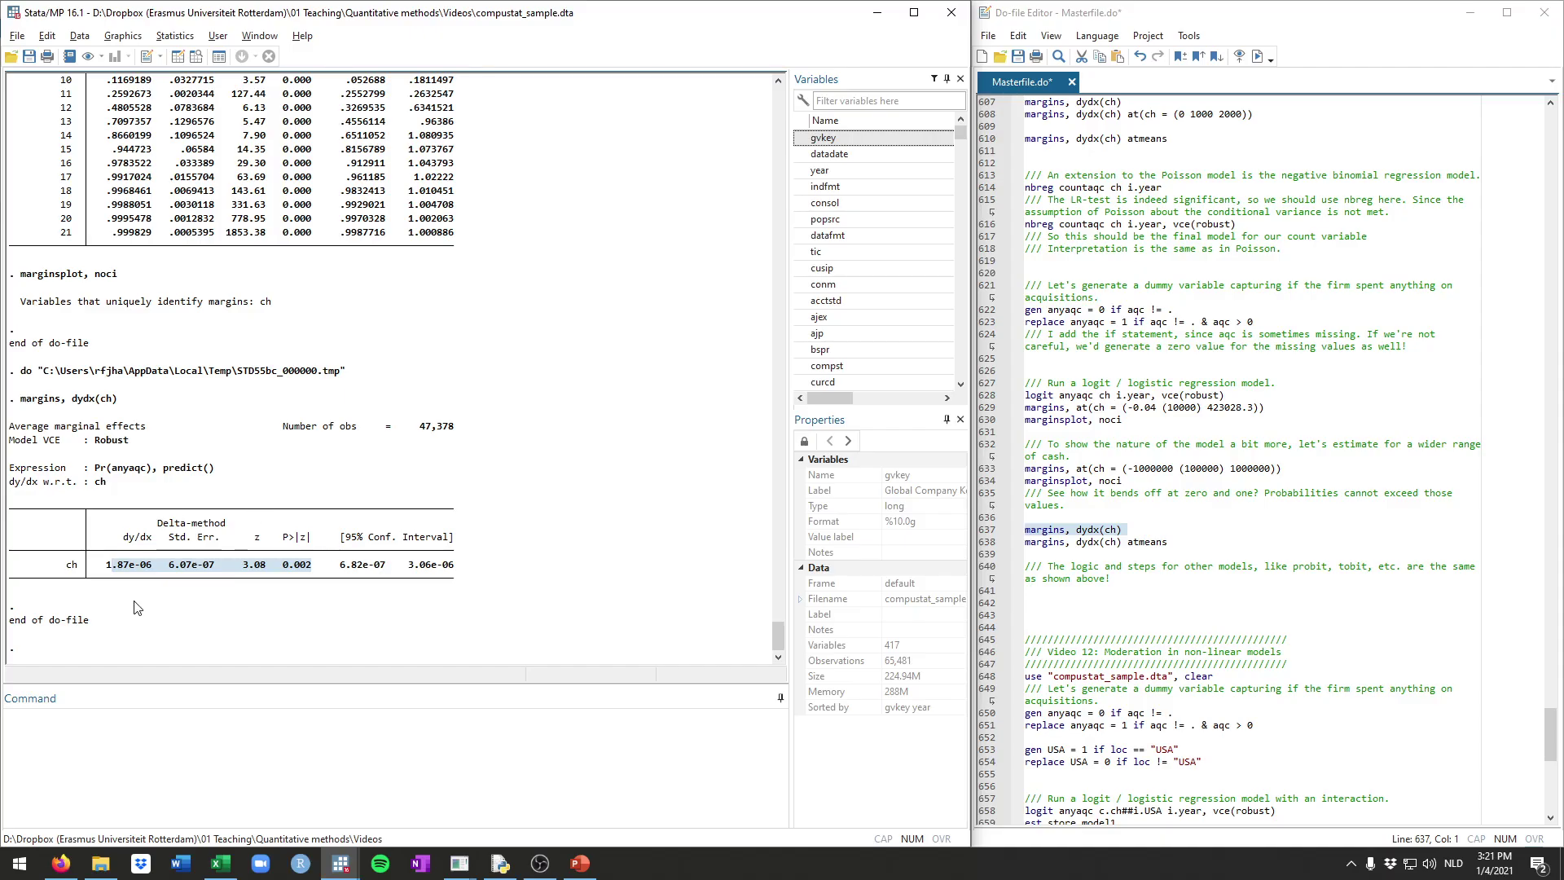
- Review the Video 11 section and save Masterfile.do
left_click(1176, 579)
scroll(1176, 579, "up", 4)
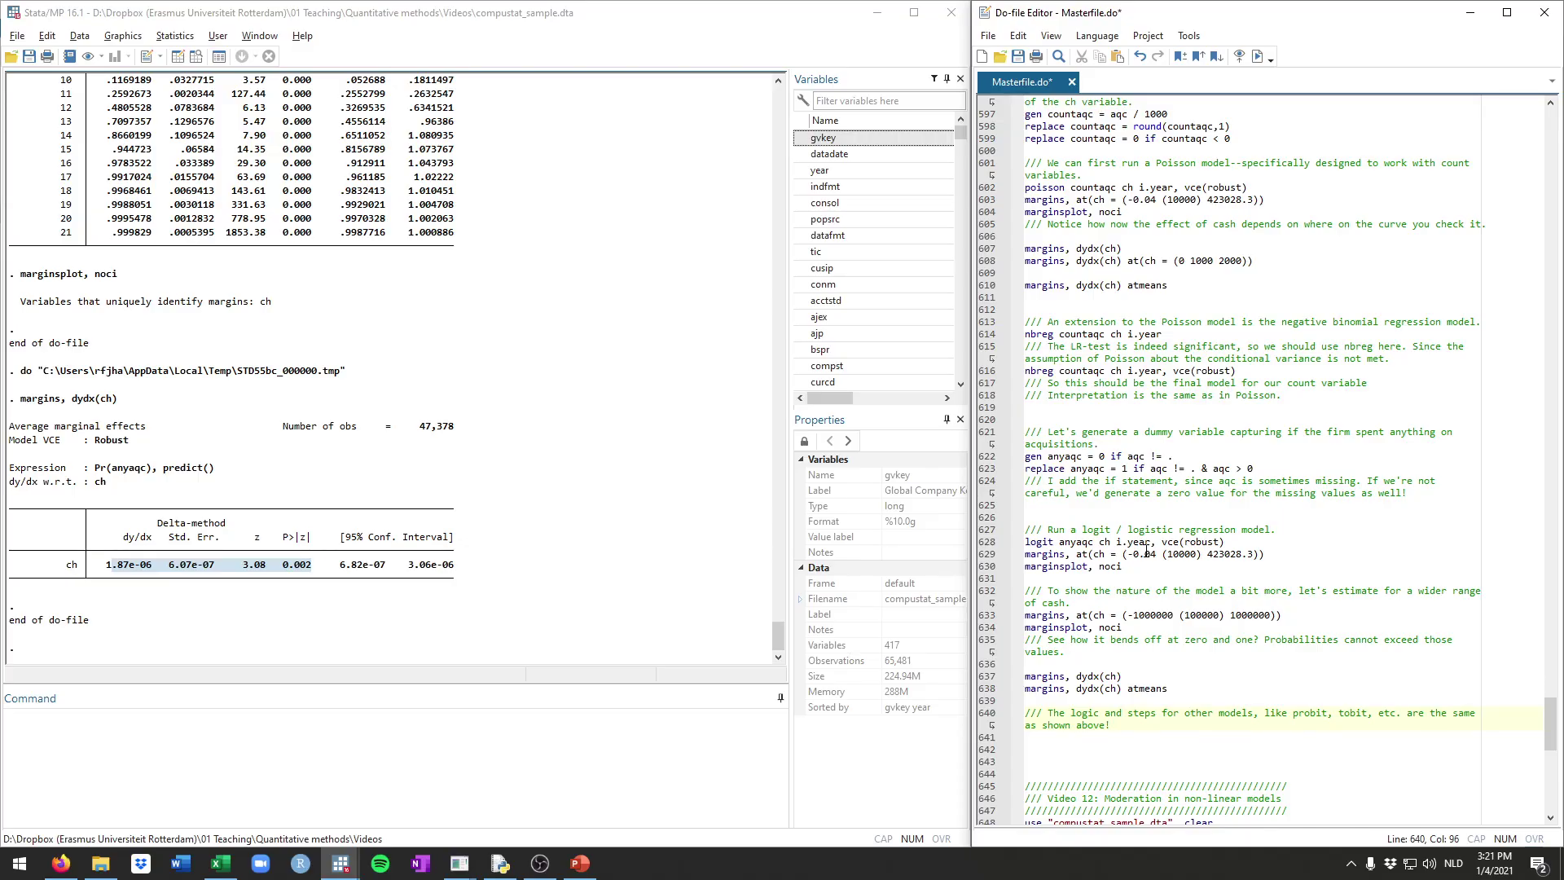
scroll(1147, 552, "up", 2)
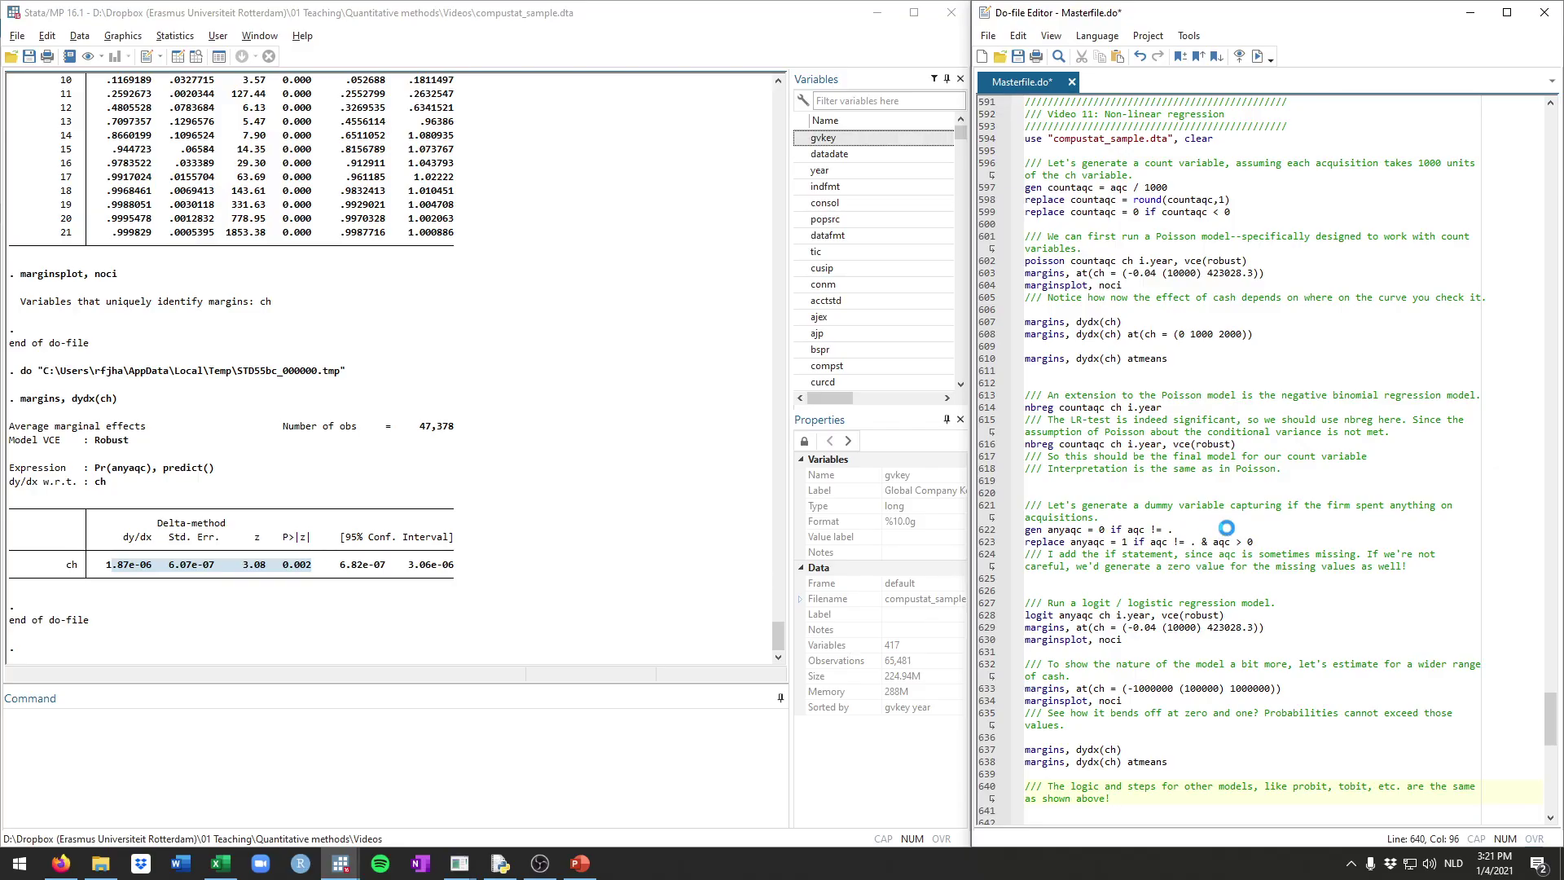
key("ctrl+s")
left_click(513, 619)
scroll(1045, 611, "down", 5)
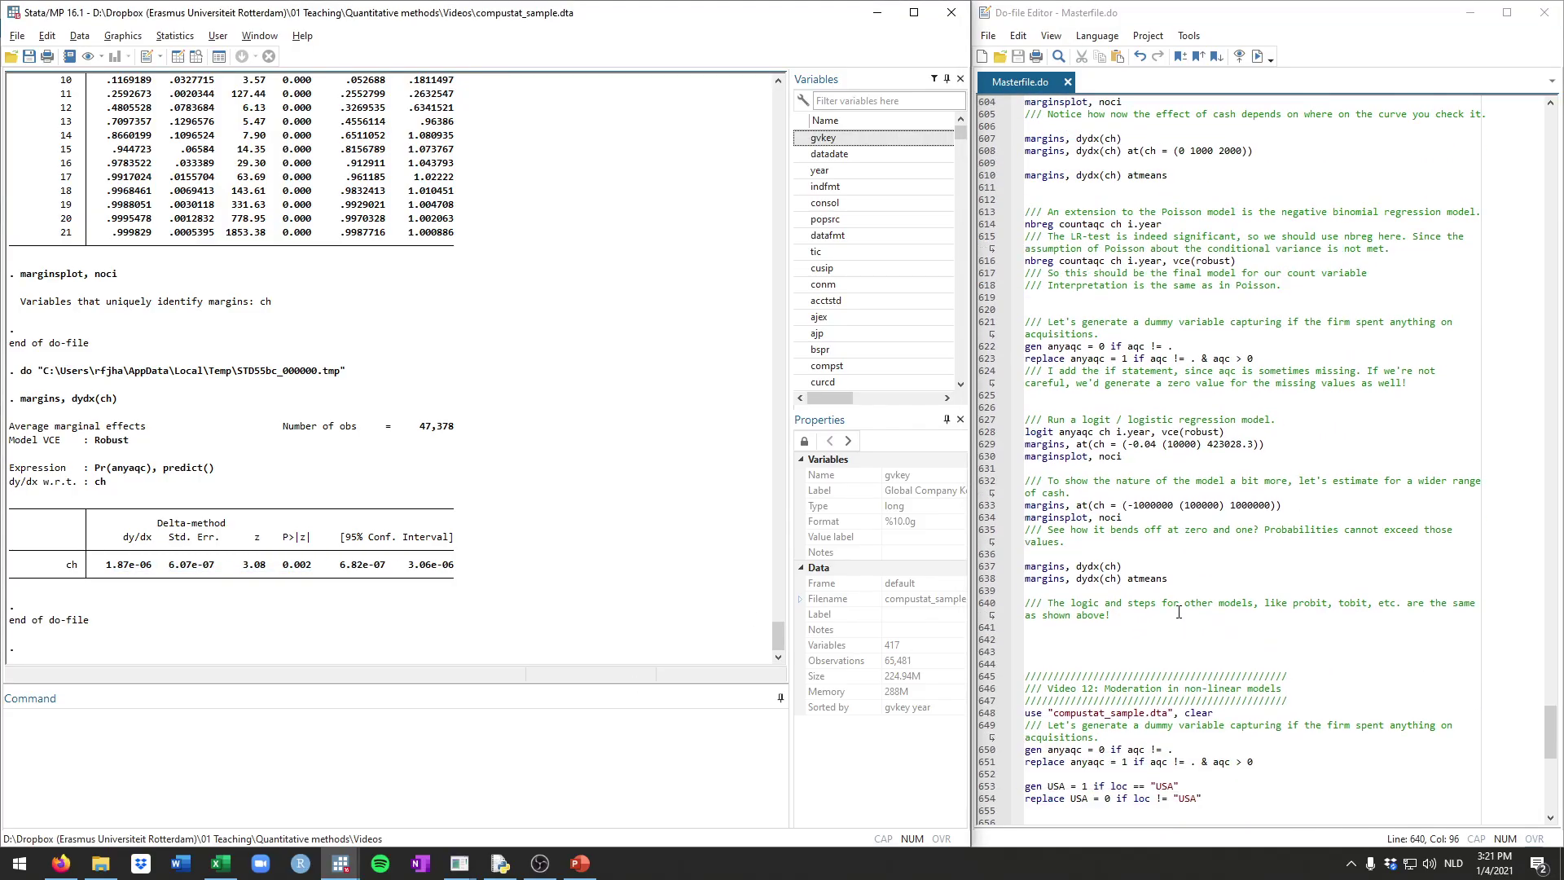